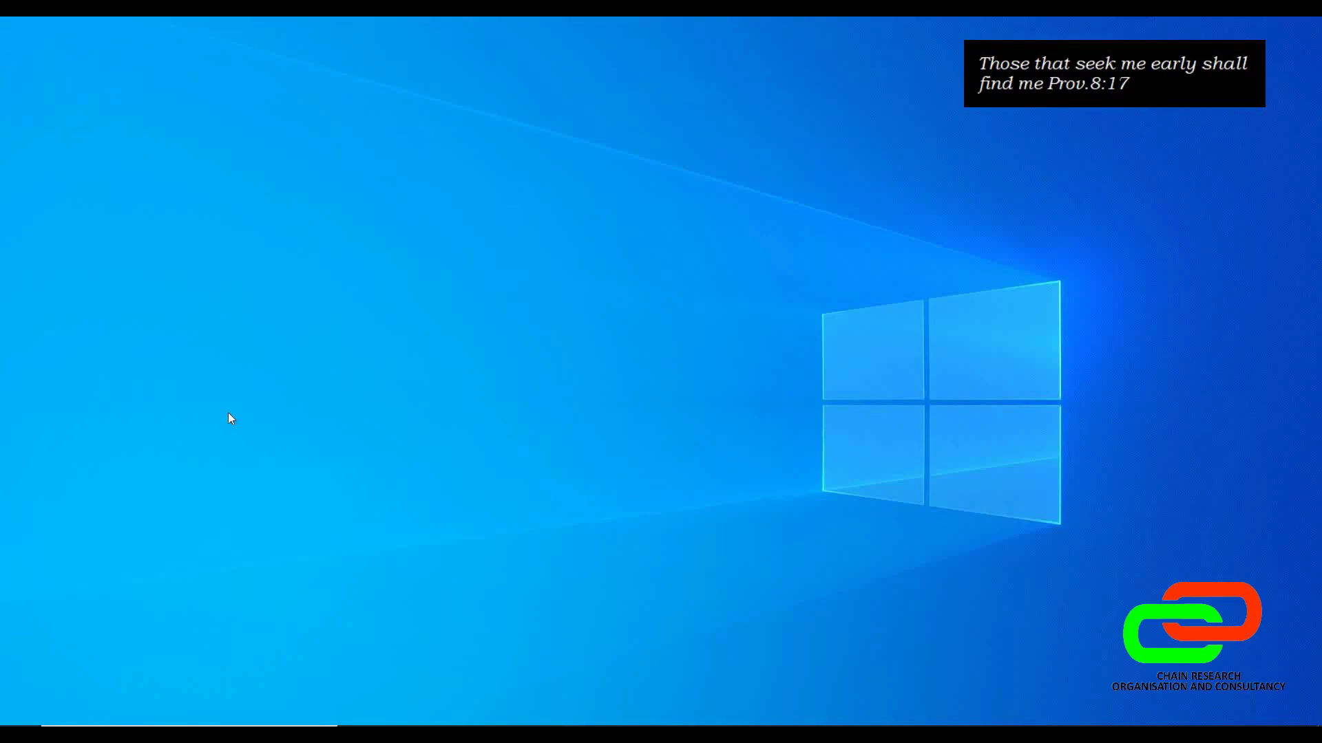
Step: Open Publisher 2016 and create a blank A4 portrait publication
left_click(159, 718)
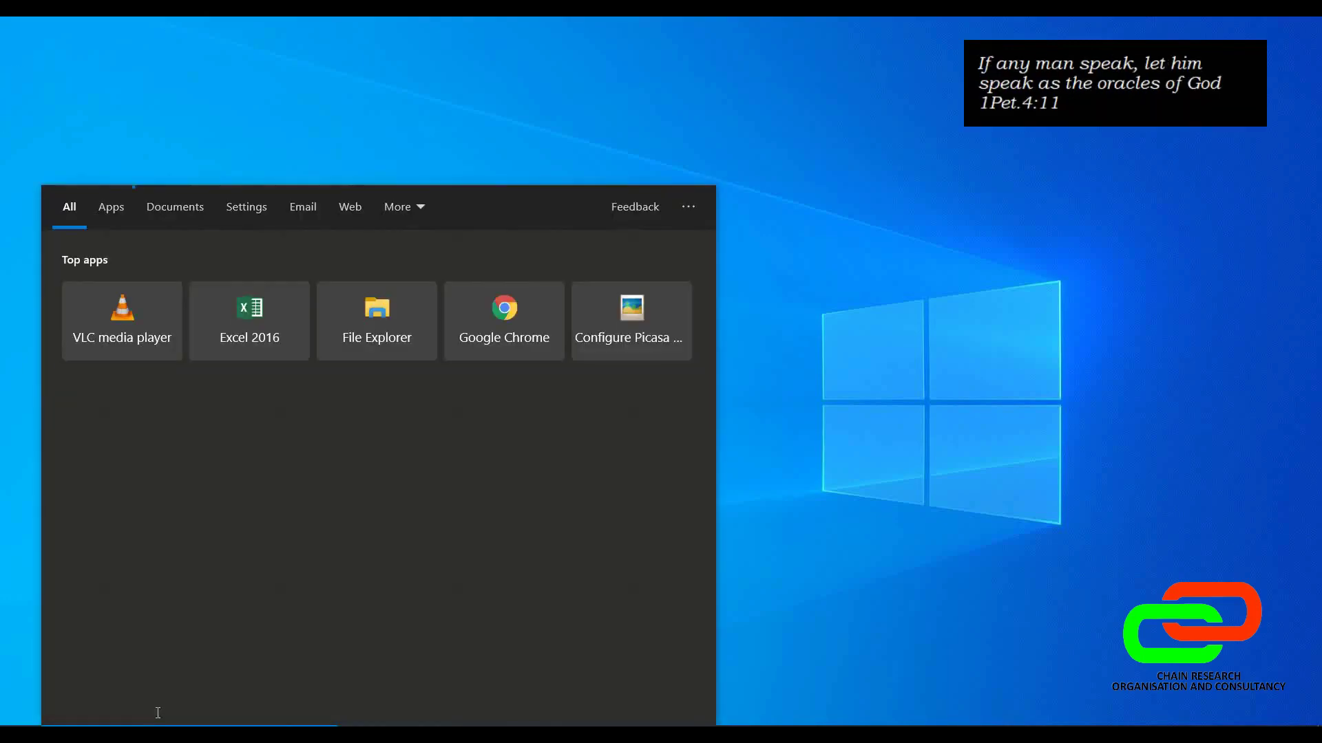
type("publi")
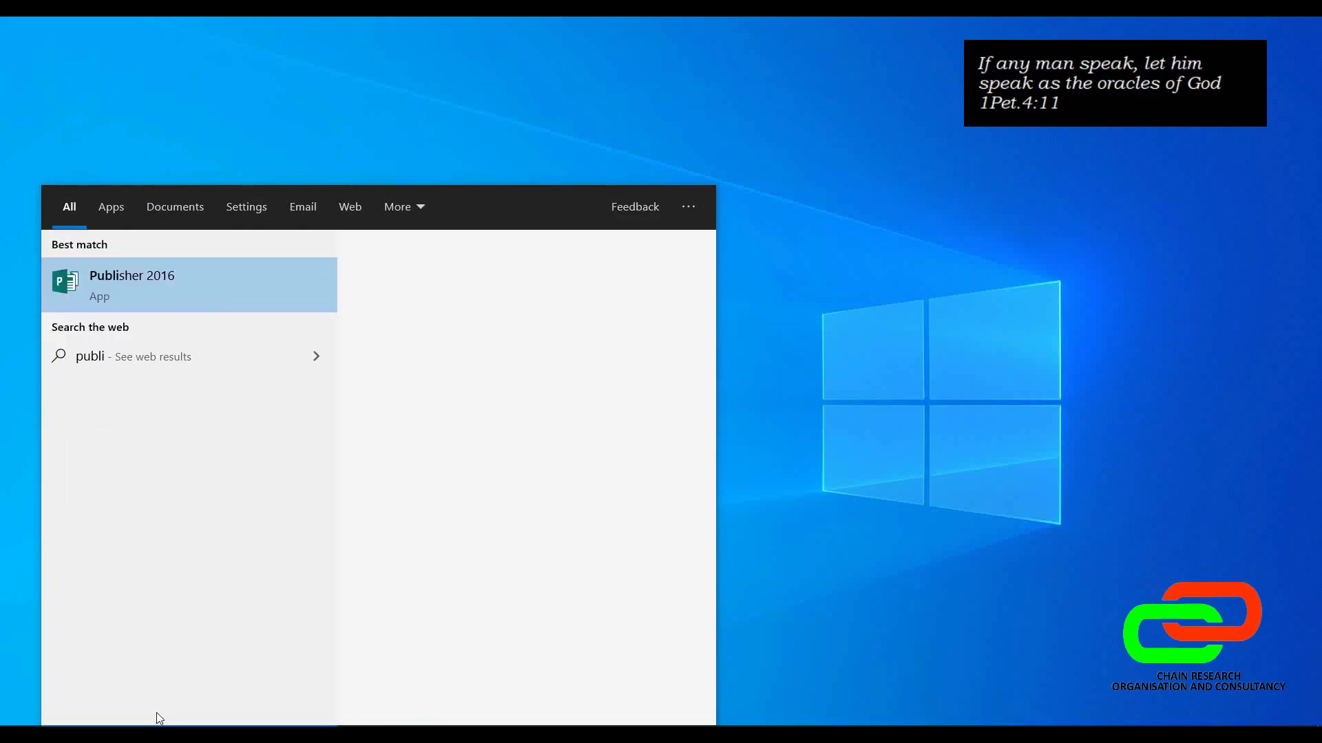
left_click(212, 298)
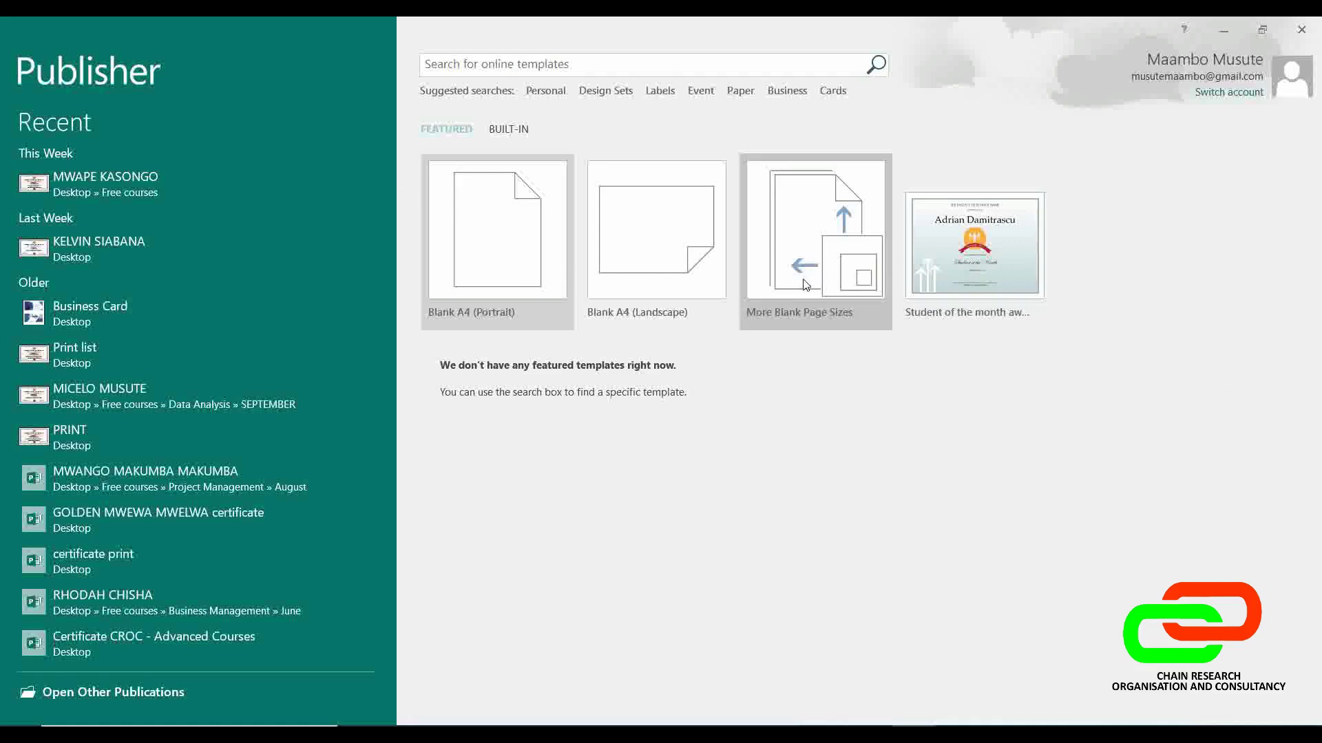
left_click(539, 249)
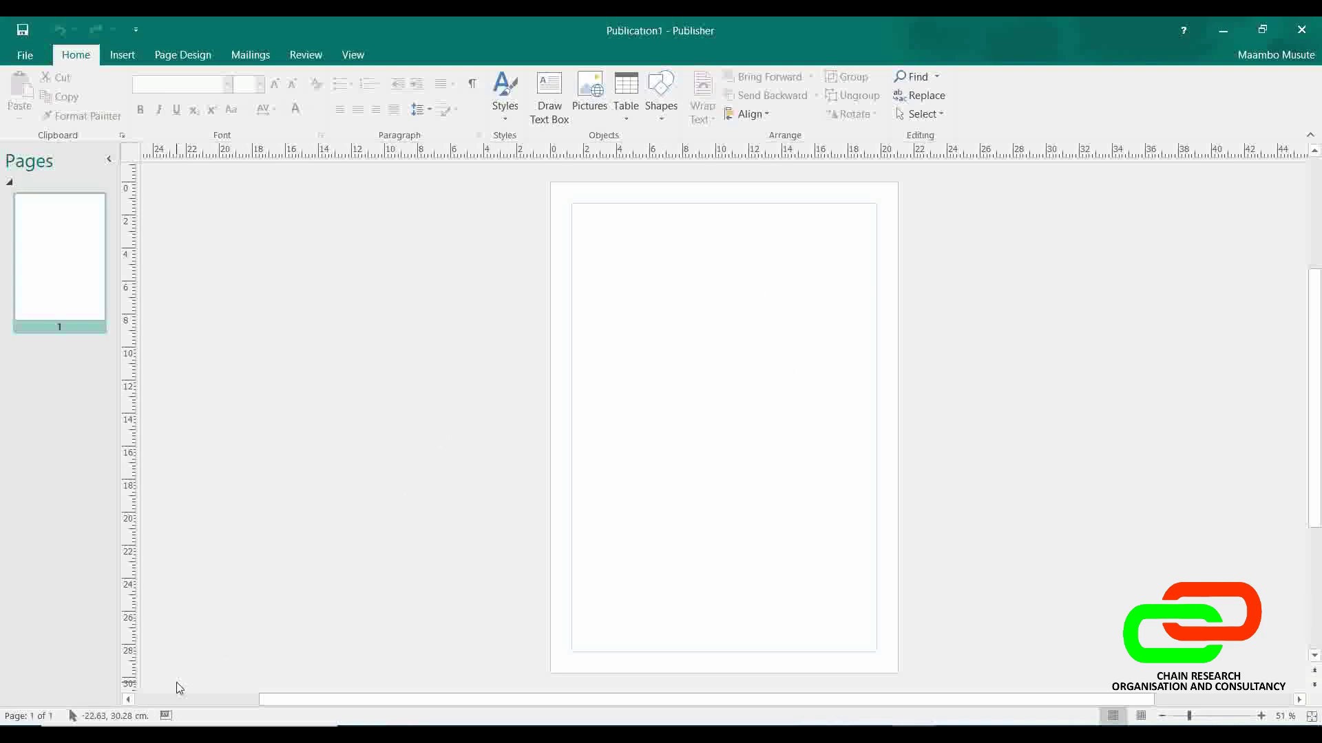
Step: Open Word 2016 and create a blank document in a maximized window
left_click(172, 726)
type("word")
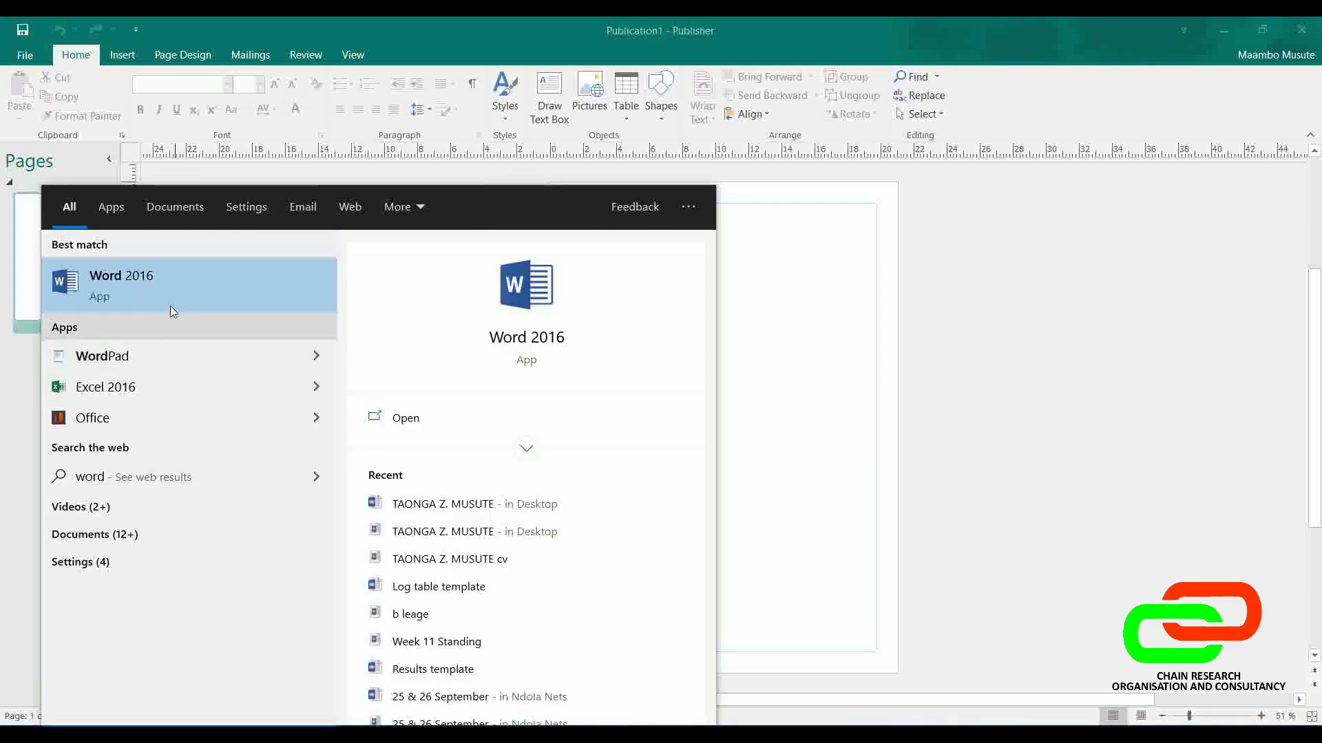
left_click(181, 288)
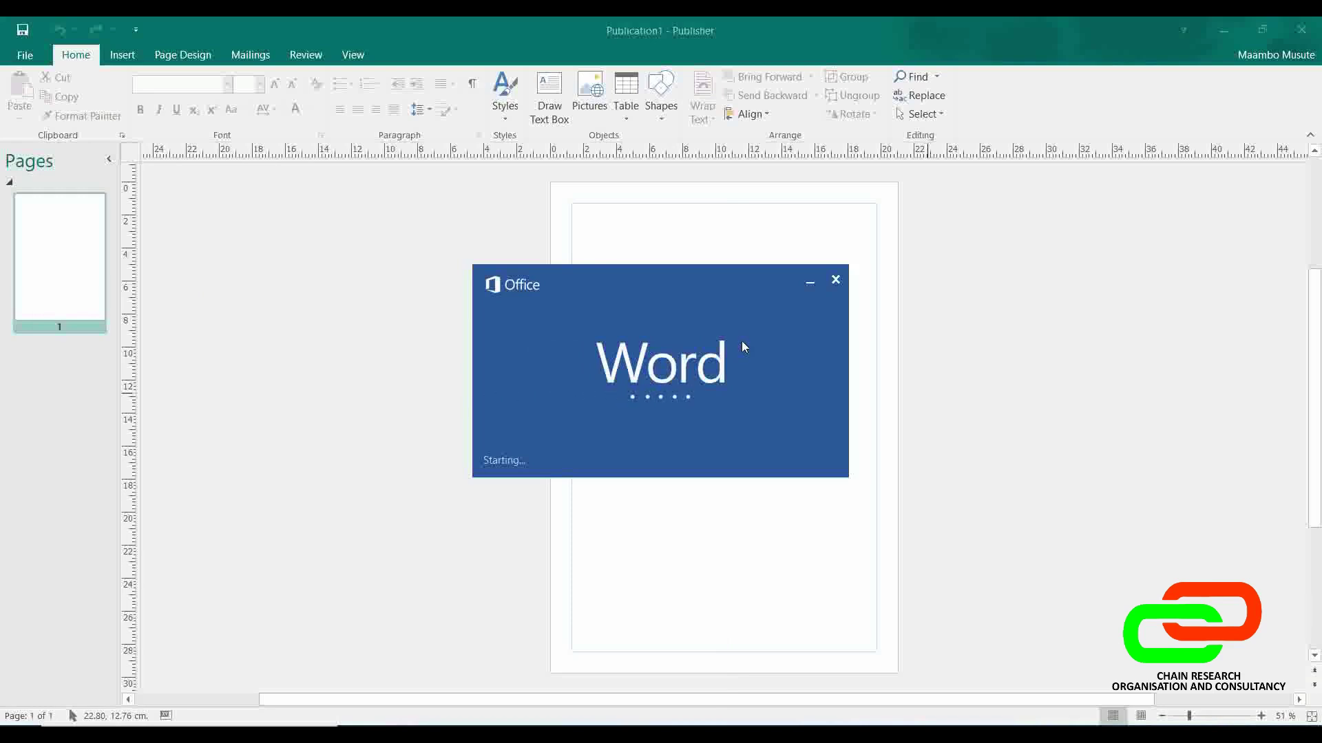
left_click(433, 464)
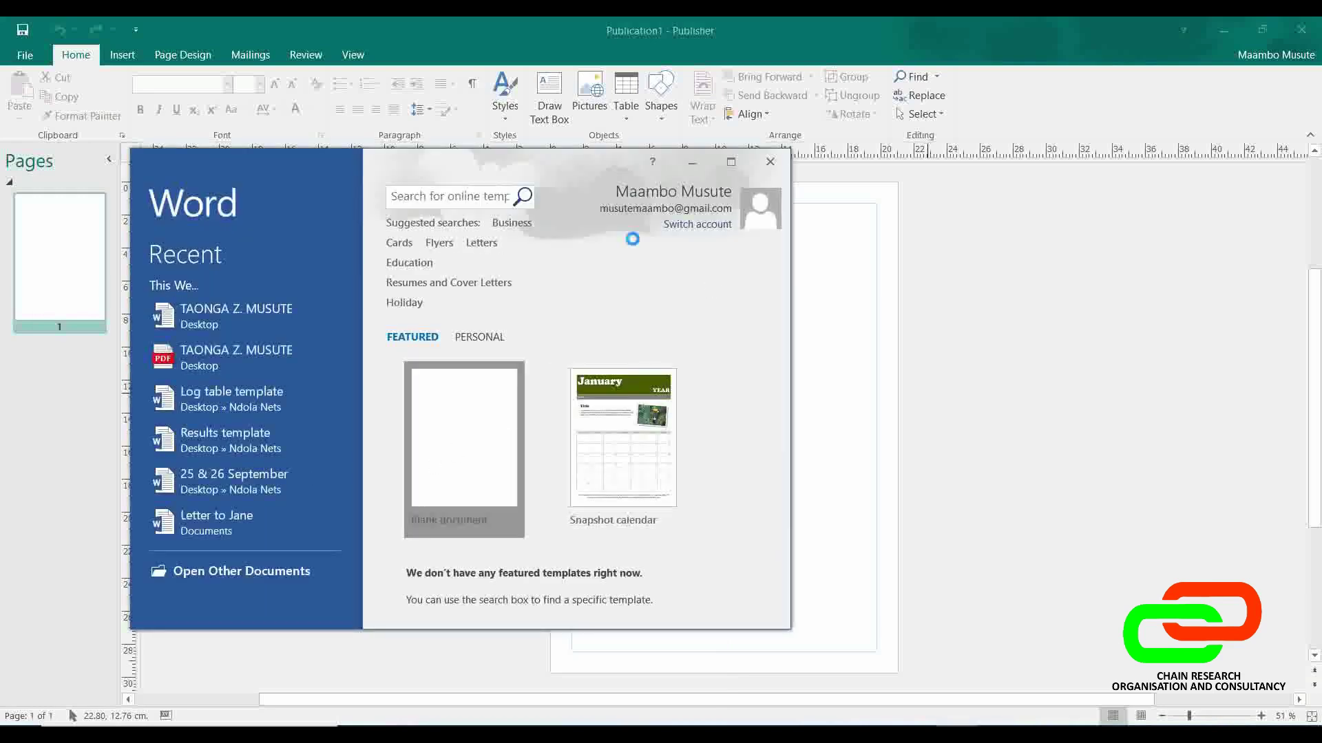
left_click(731, 163)
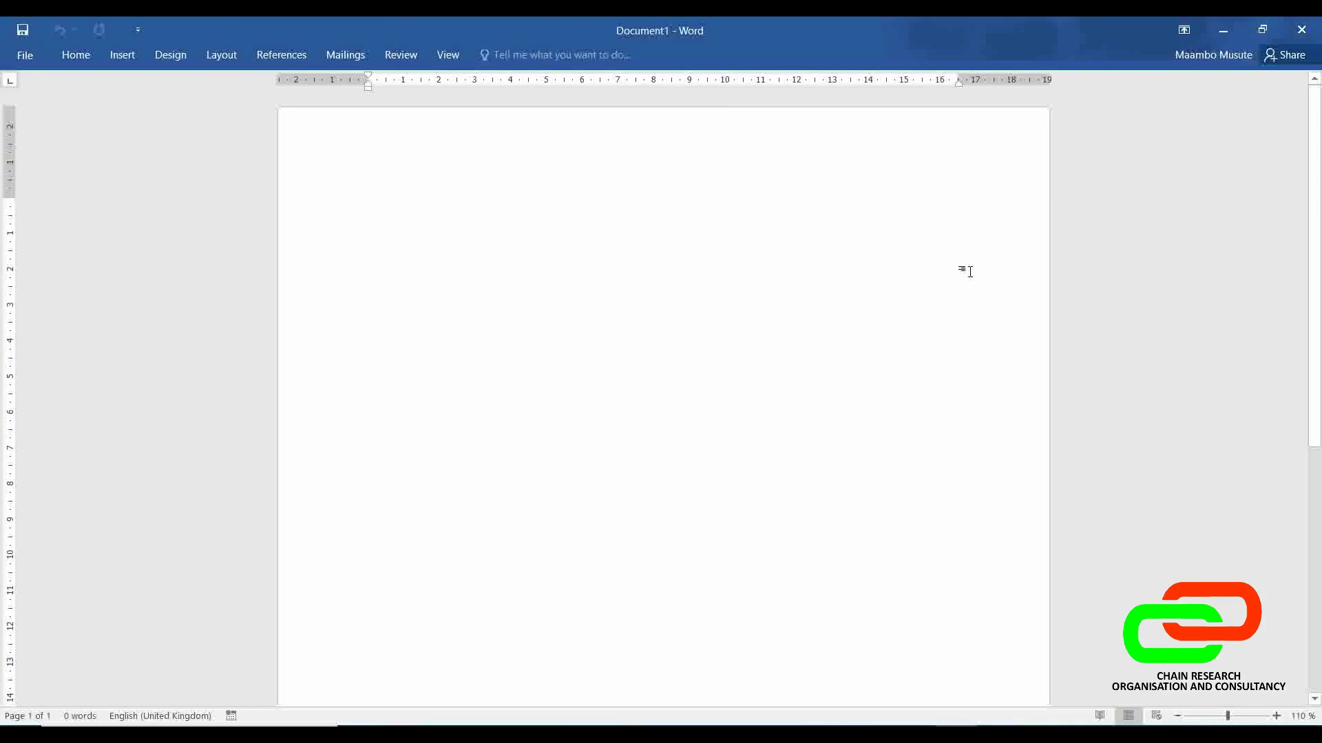
Step: Arrange the two windows side by side, with Word on one half and Publisher showing its whole page on the other
key("super+Right")
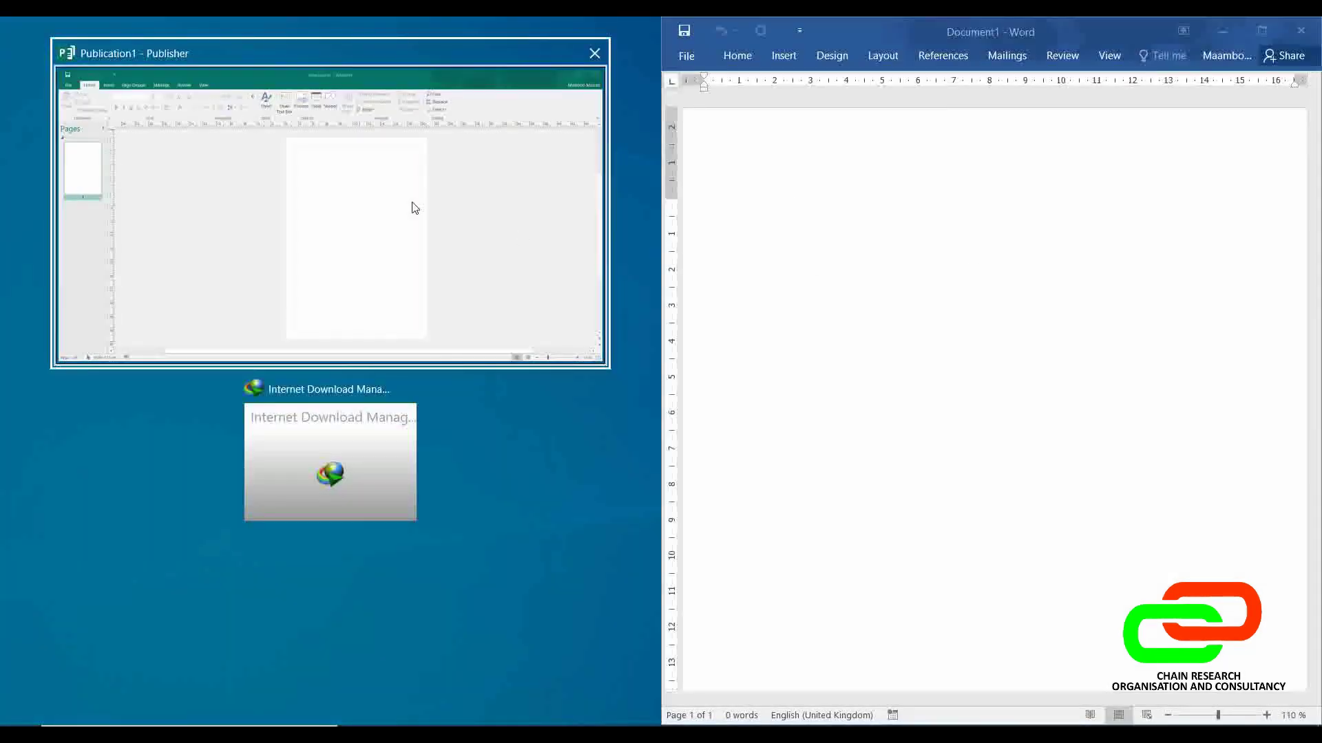
left_click(411, 207)
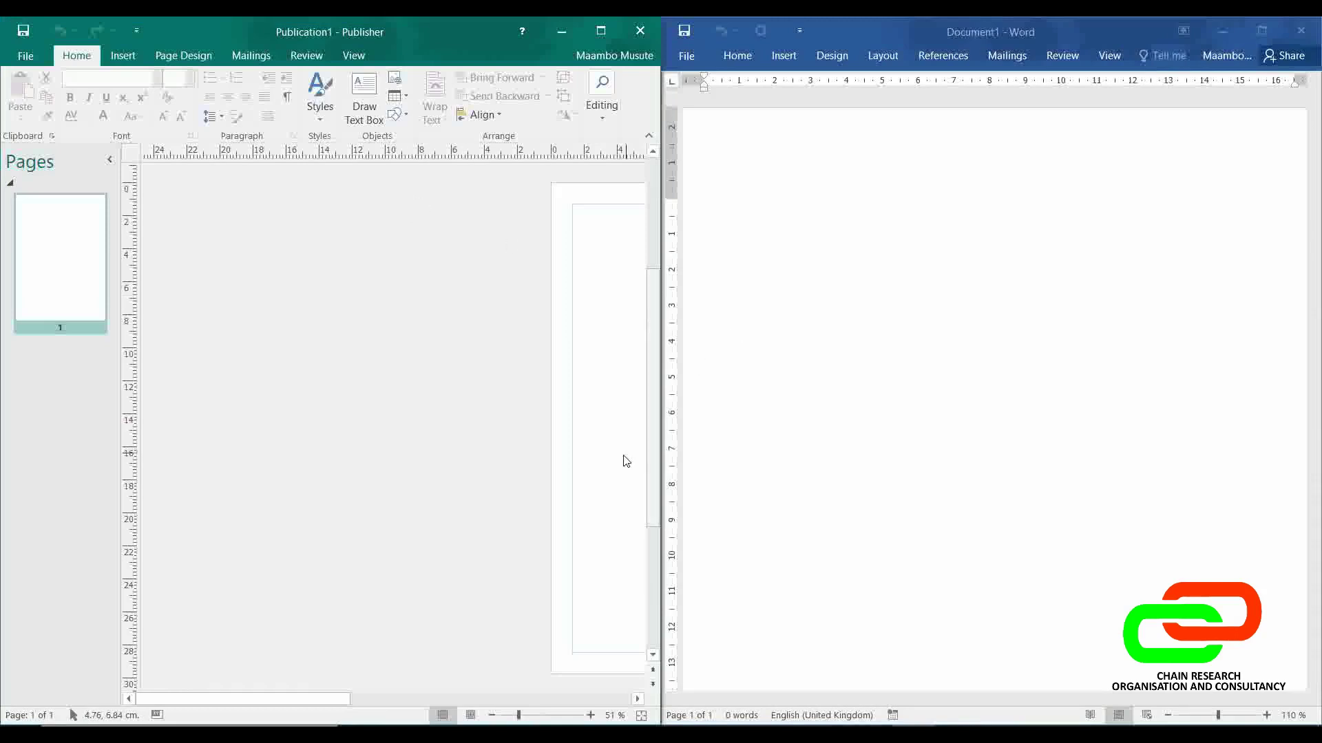
left_click_drag(330, 699, 497, 699)
Step: Keep Word's Home ribbon expanded and enter the sample text "paonfonpvoanopmopmpovm" directly on the blank page
left_click(734, 58)
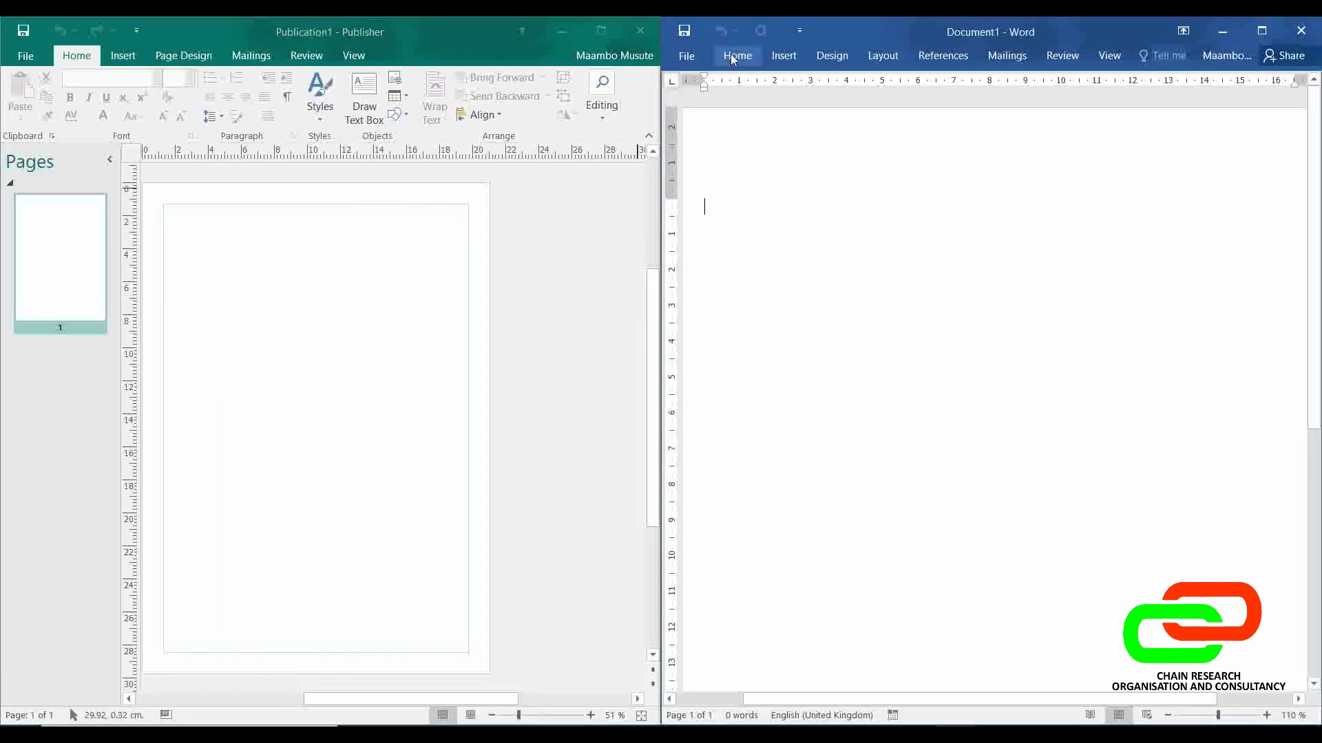
left_click(734, 58)
left_click(799, 220)
key("ctrl+F1")
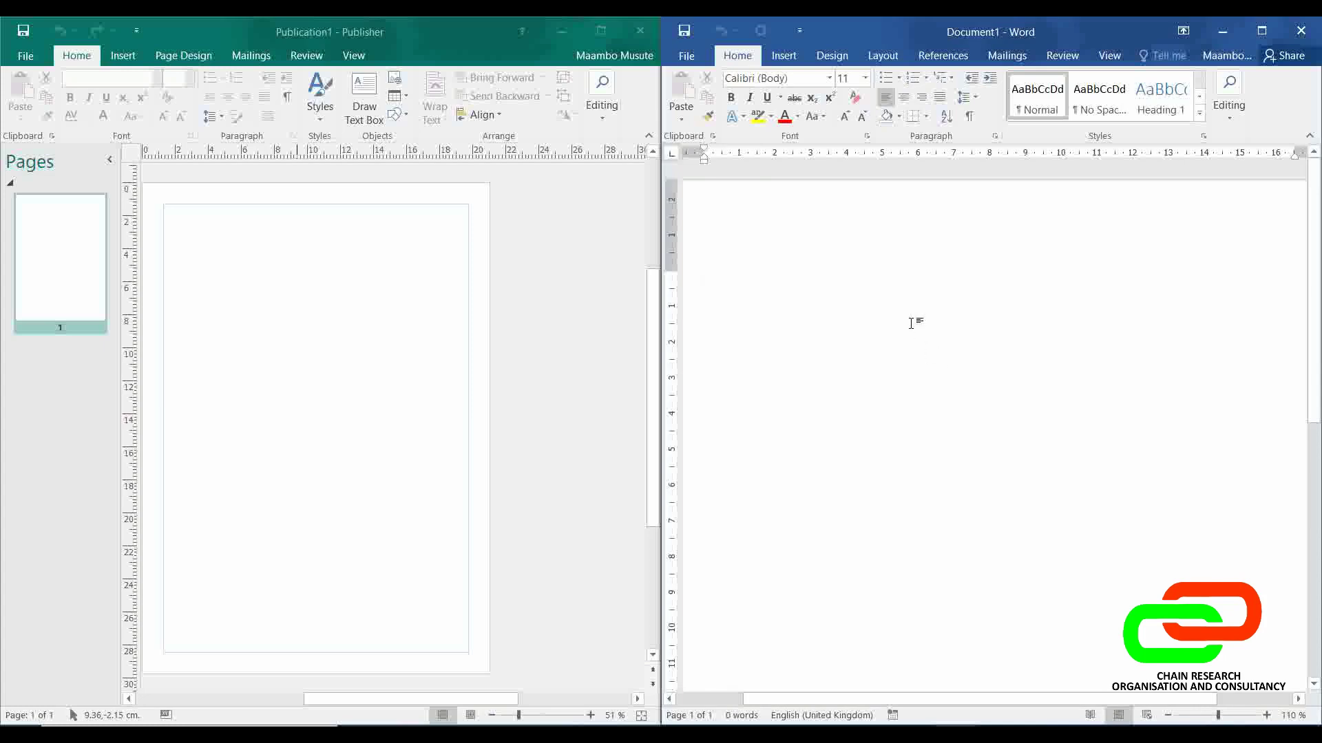
type("paonfonpvo")
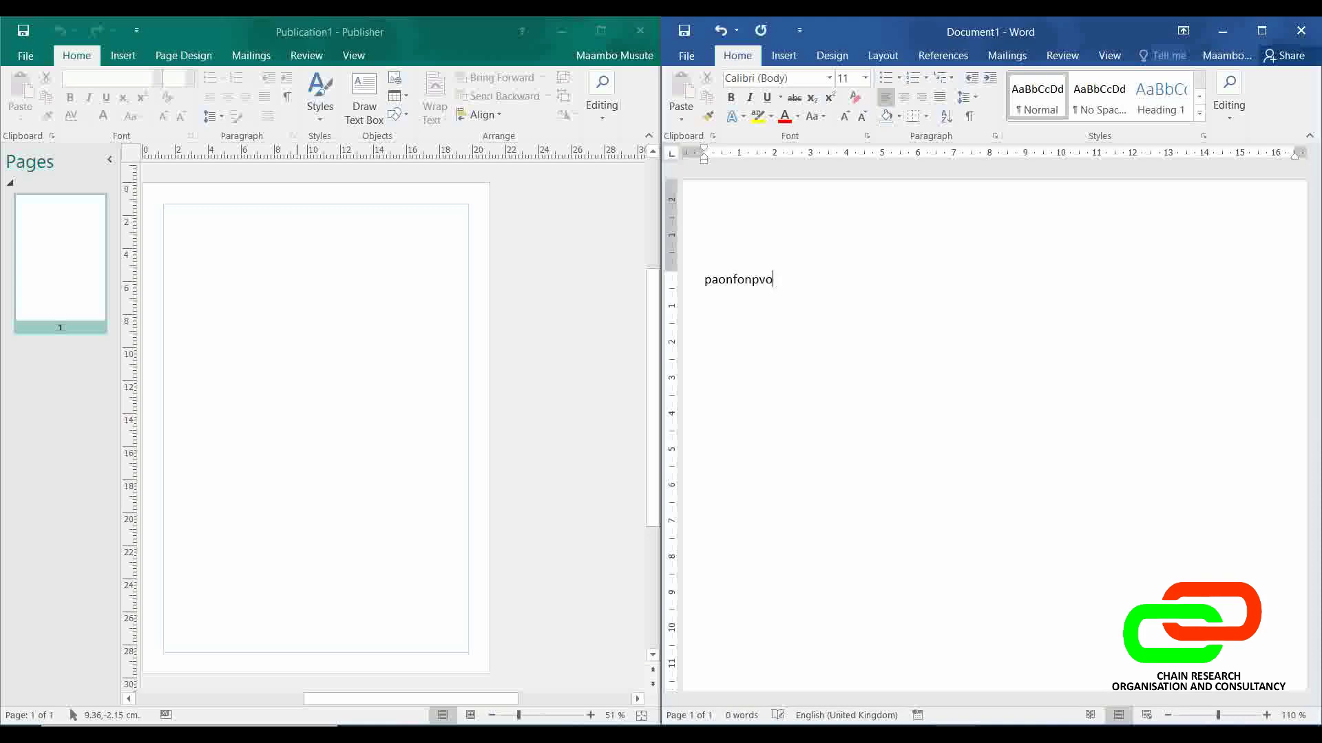
type("anopmopmpovm")
Step: With Word minimized and Publisher maximized, draw a text box about 11.36 x 2.56 cm near the page's upper edge reading "FOR SALE"
left_click(1230, 32)
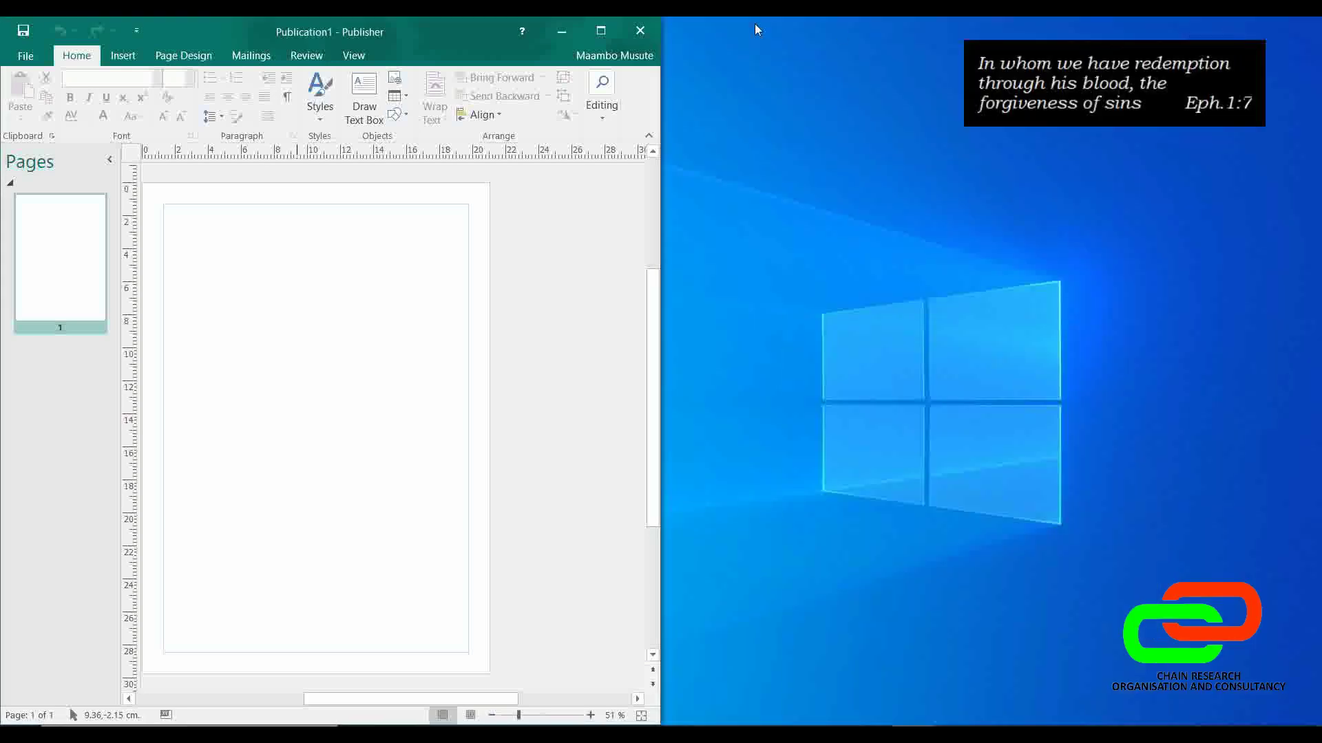
left_click(602, 31)
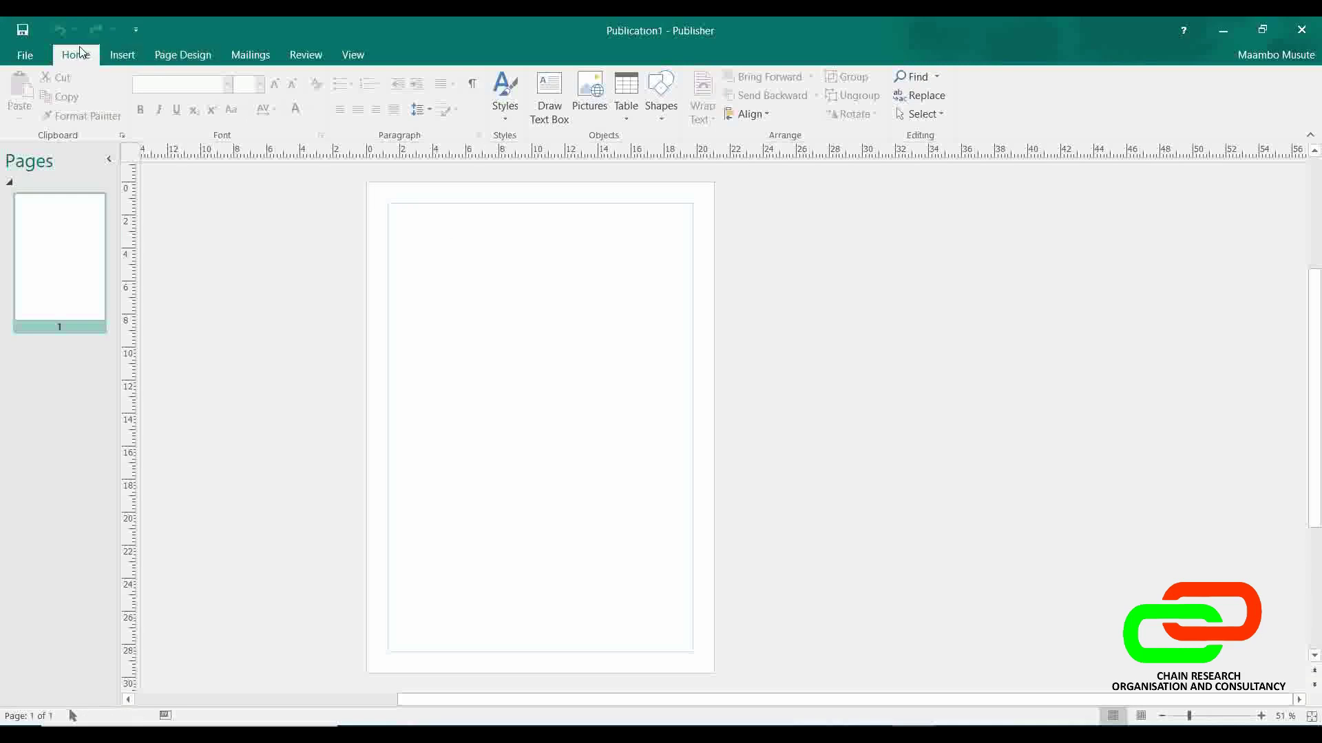
left_click(557, 115)
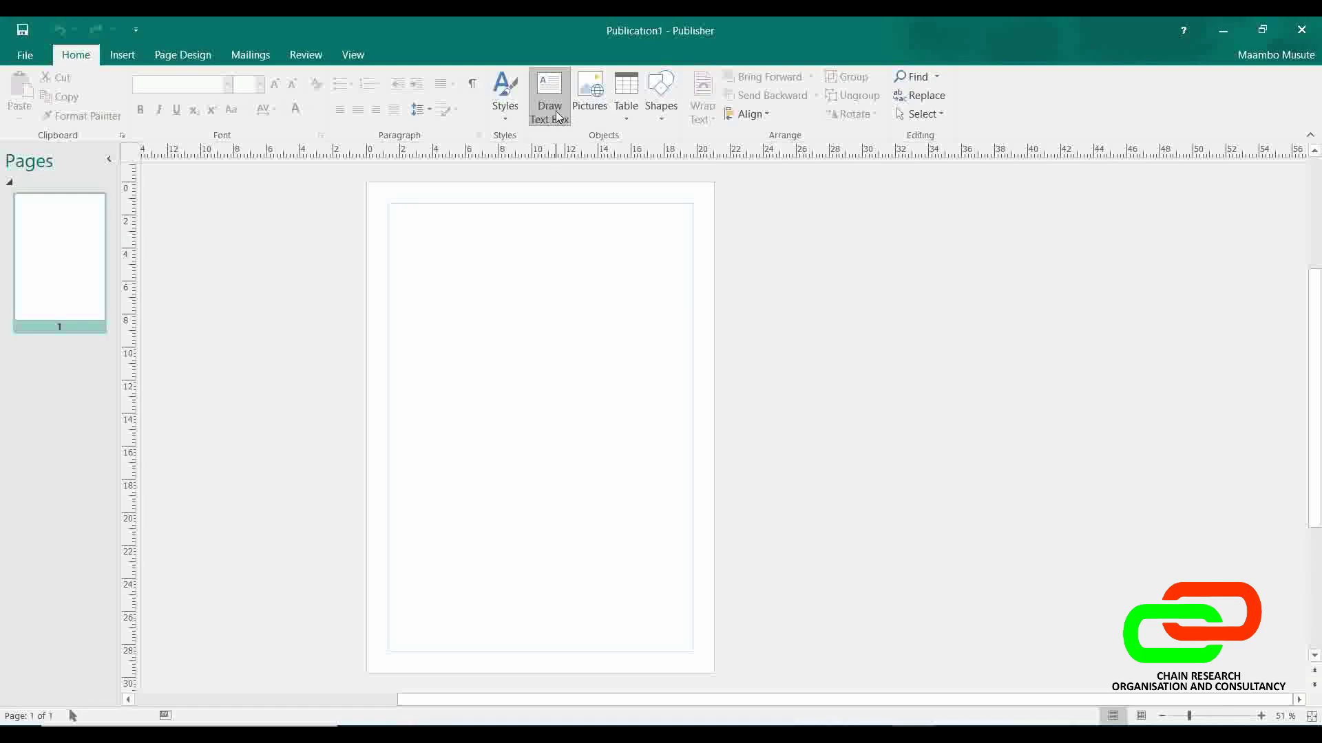
mouse_move(446, 232)
left_mouse_down()
mouse_move(578, 286)
mouse_move(644, 285)
left_mouse_up()
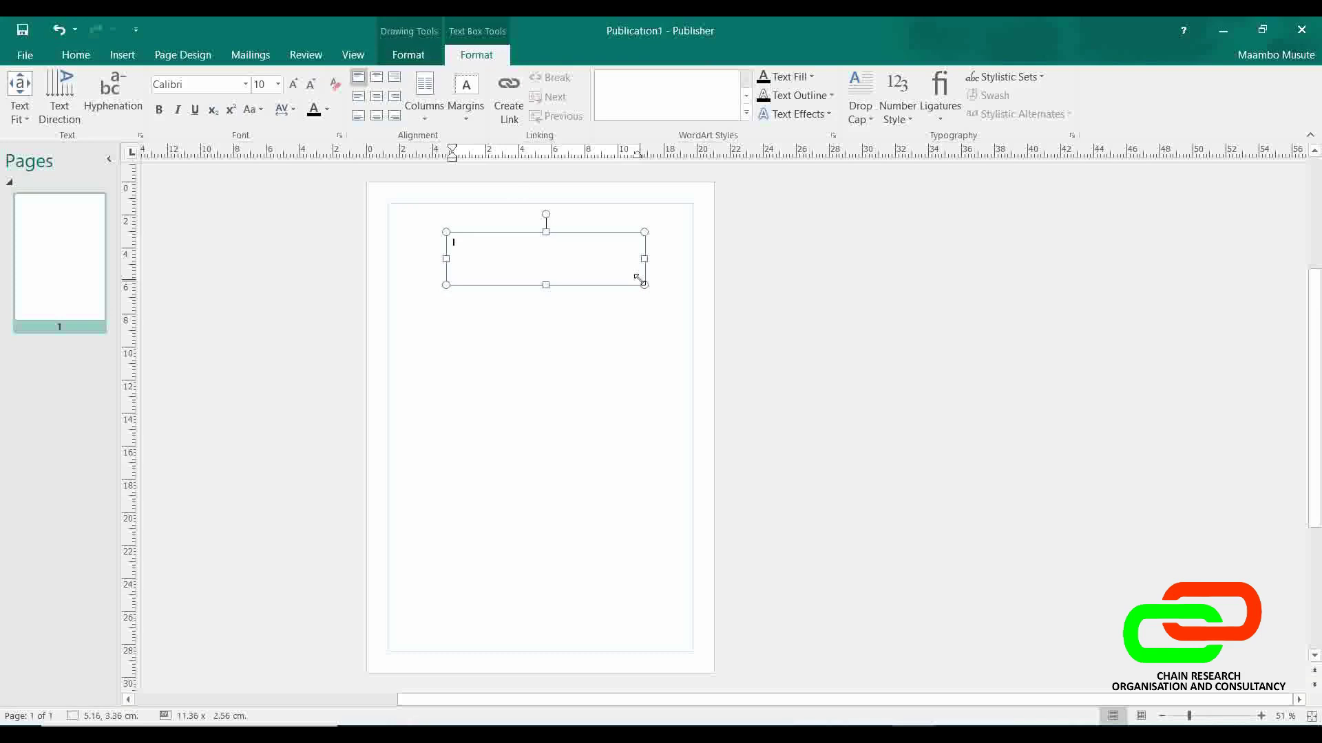
key("Caps_Lock")
type("FOR SALE")
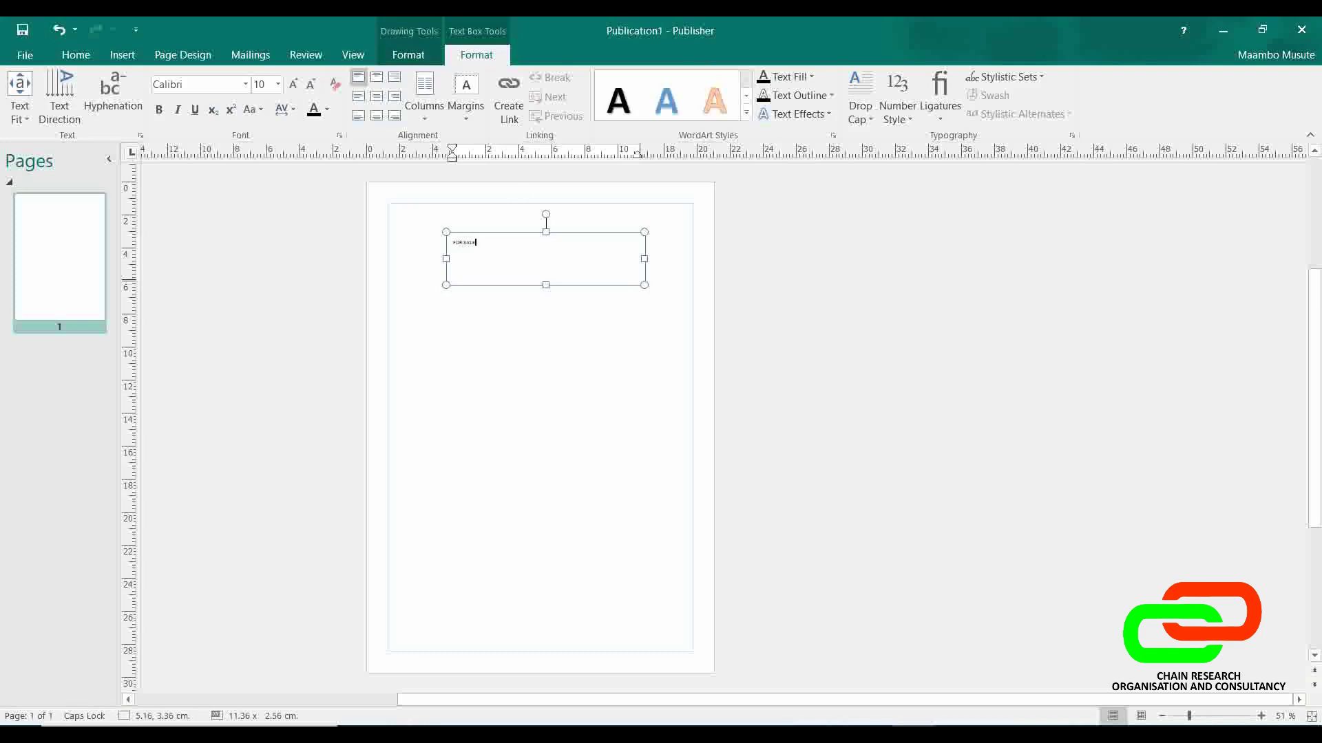
Step: Set the font size of the "FOR SALE" text to 72 and deselect the text box
key("ctrl+a")
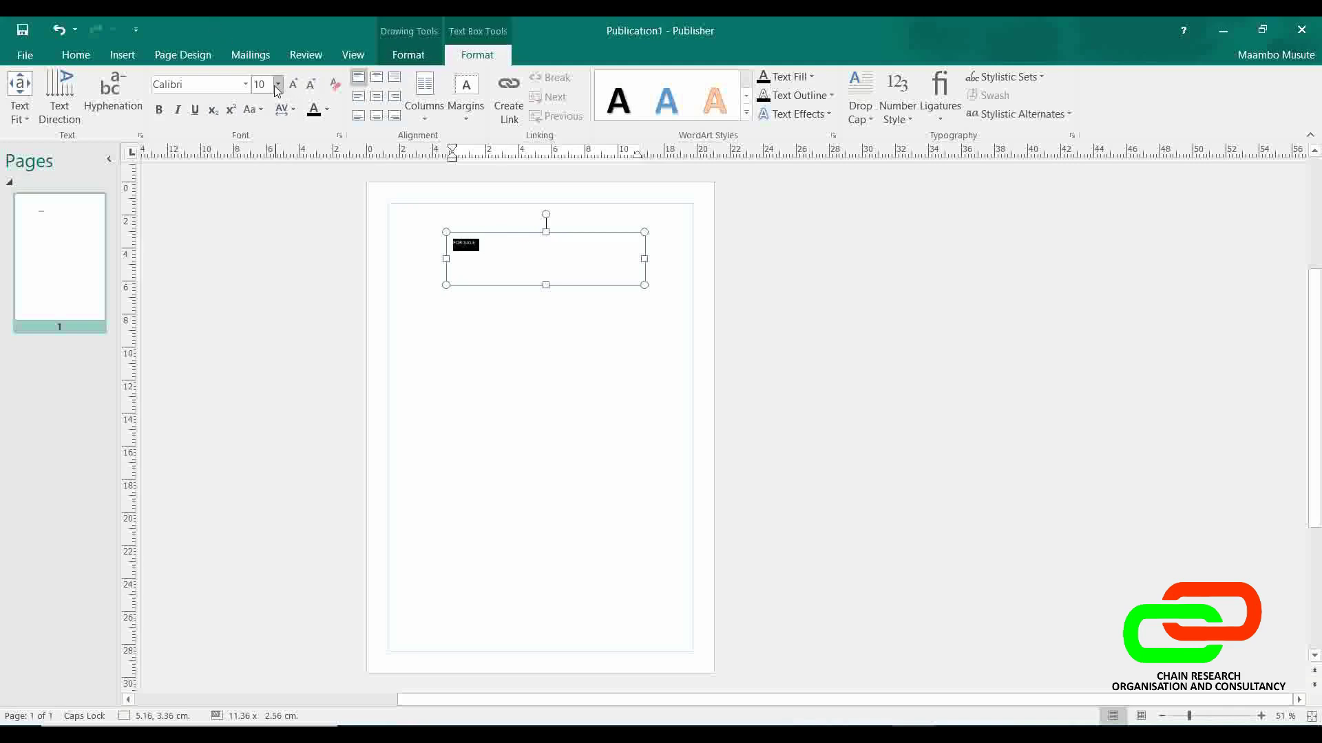
left_click(278, 84)
left_click(257, 419)
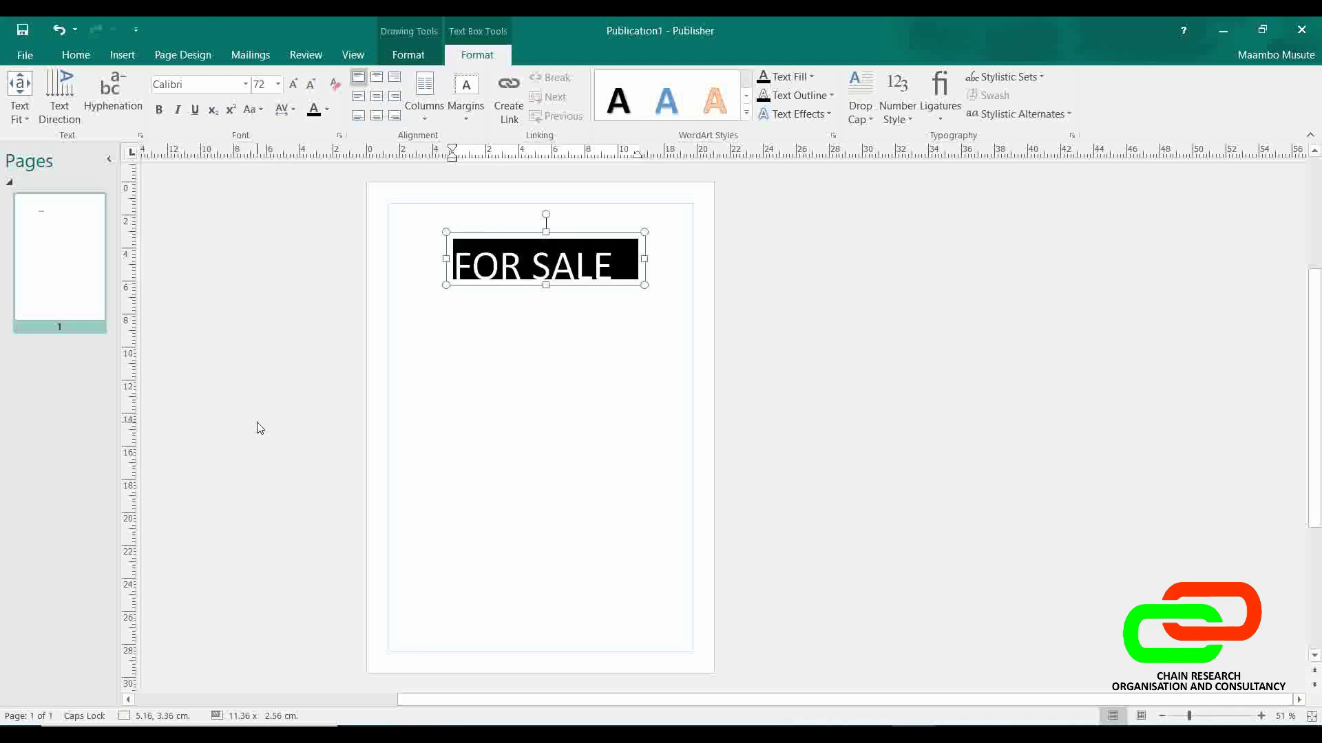
left_click(590, 256)
left_click(606, 399)
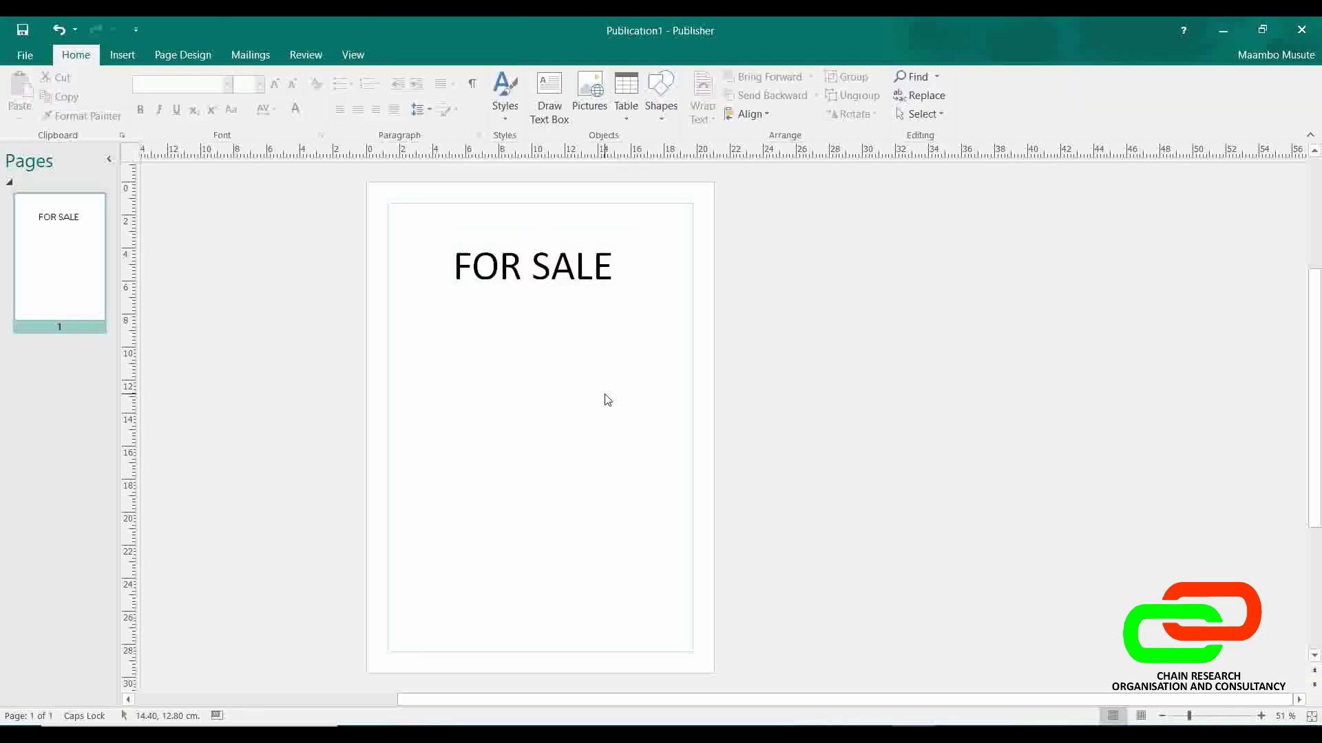
Step: Move the "FOR SALE" text box around the page and leave it at about 4.25, 2.43 cm
left_click(564, 271)
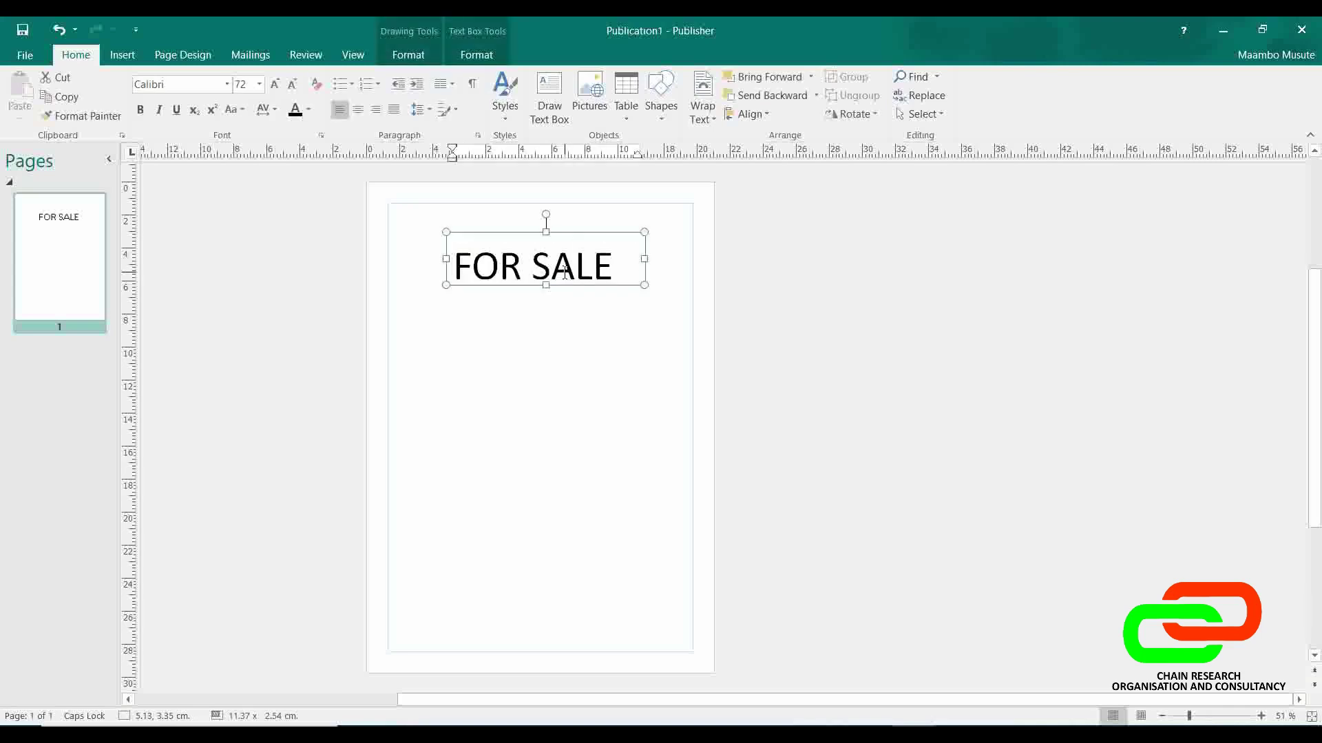
left_click_drag(591, 285, 537, 260)
left_click(557, 276)
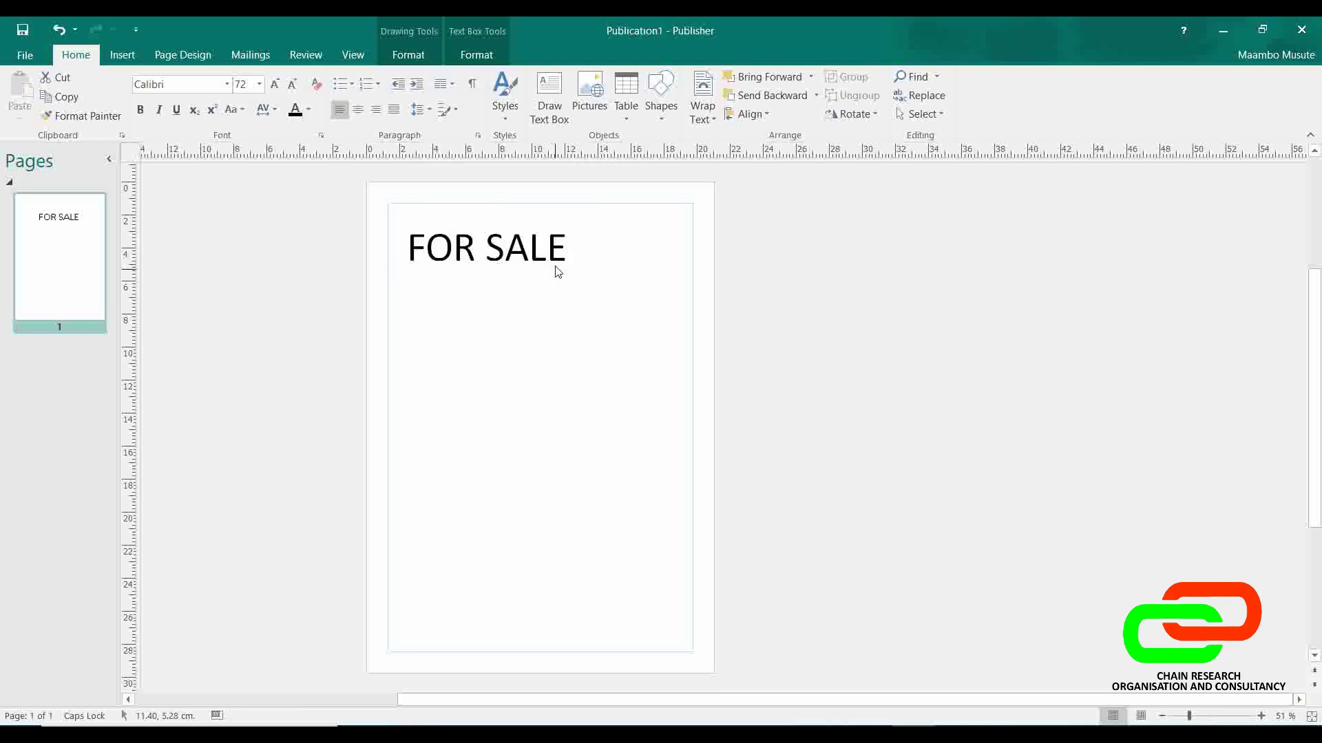
left_click(554, 260)
left_click_drag(555, 261, 588, 263)
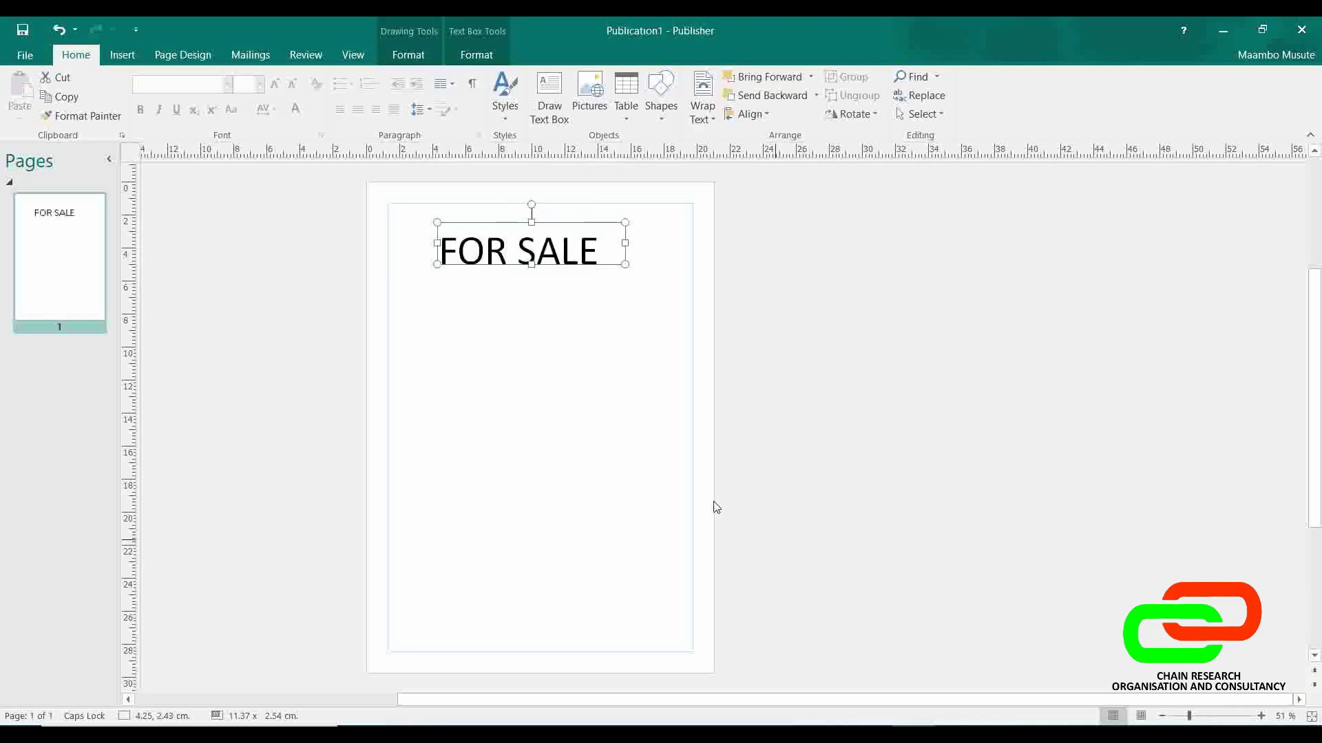
left_click(585, 412)
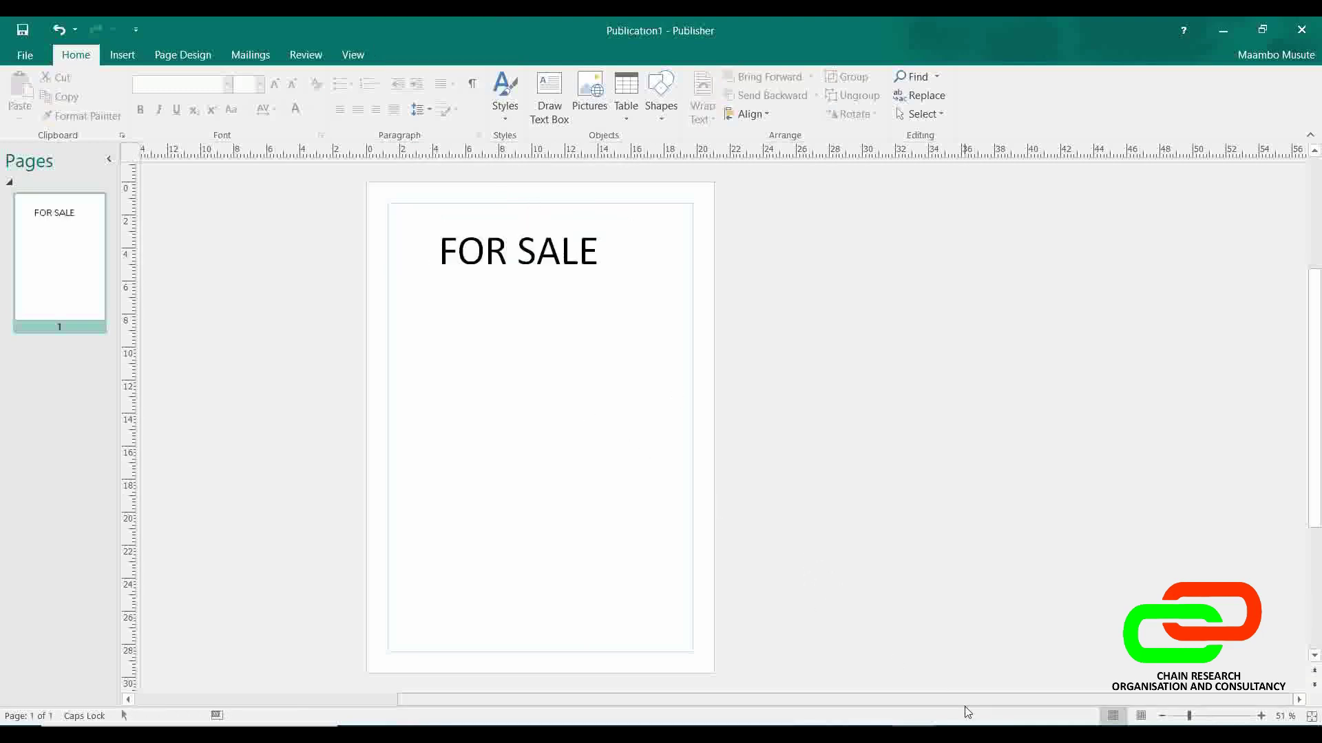
Step: Switch to the Word document and replace all of its text with "FOR SALE"
key("alt+Tab")
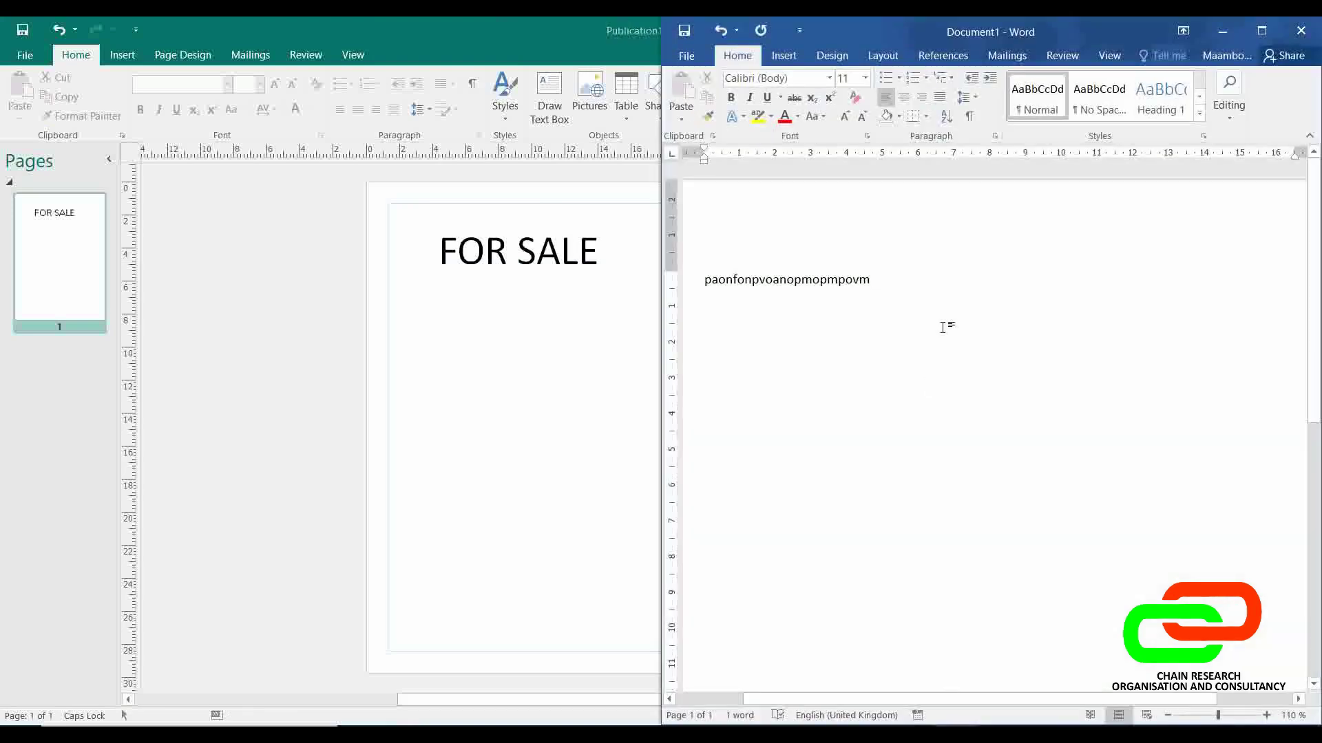
key("ctrl+a")
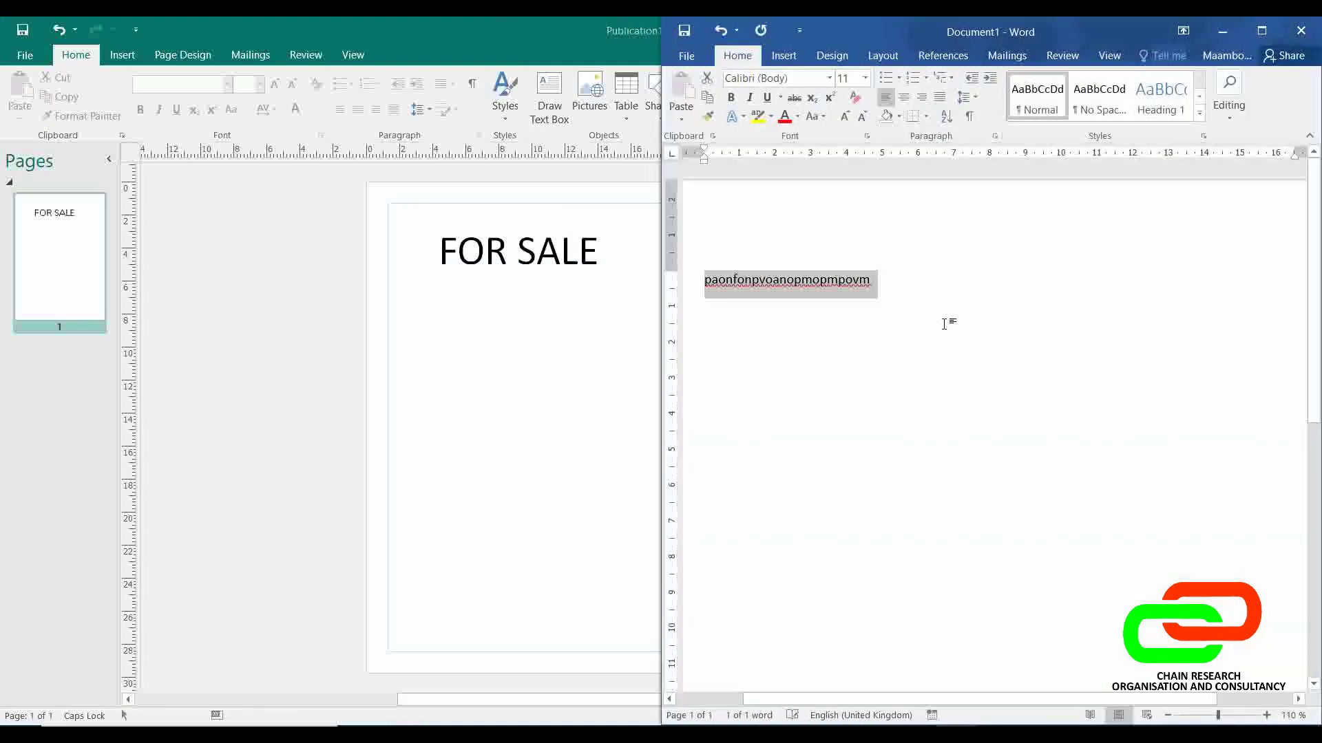
type("FOR SALE")
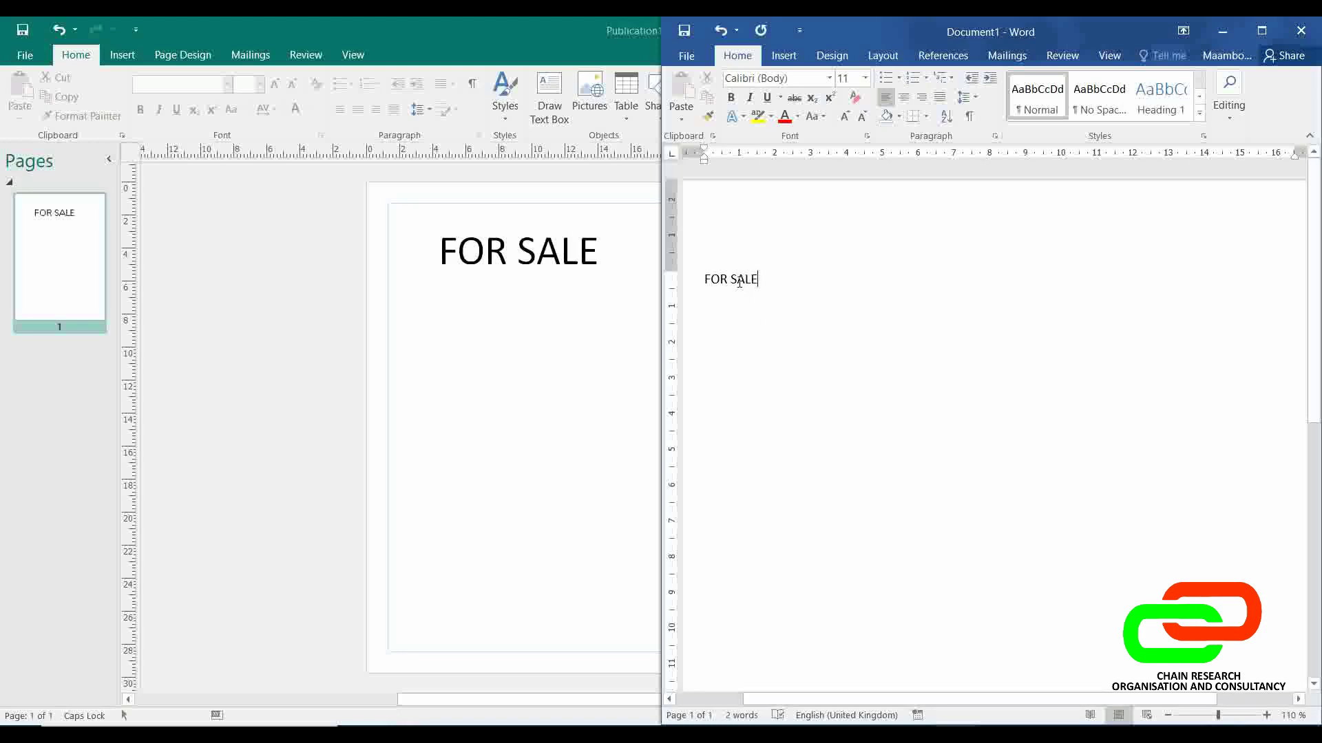
Step: Shift "FOR SALE" in the Word document down three lines and indent it by six tab stops
left_click_drag(763, 282, 702, 282)
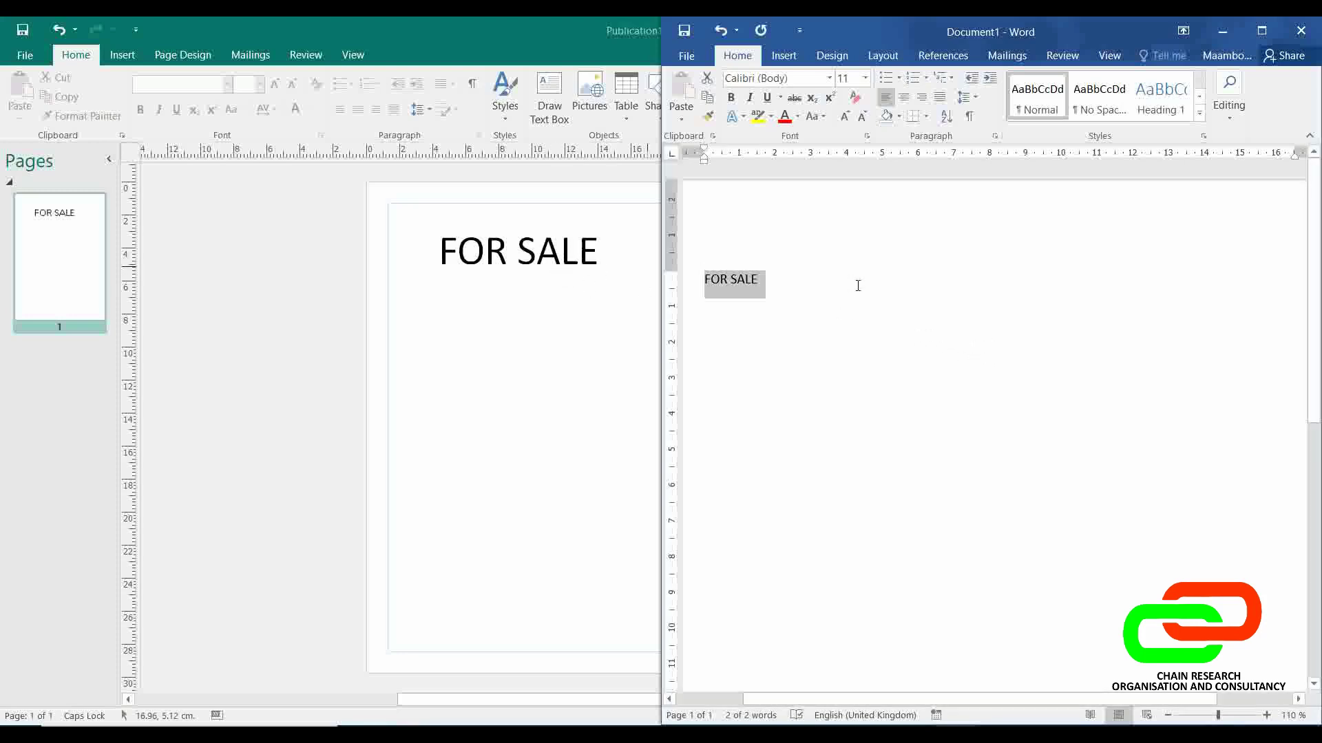
left_click(701, 279)
key("Return")
key("Return")
key("Return")
key("Tab")
key("Tab")
key("Tab")
key("Tab")
key("Tab")
key("Tab")
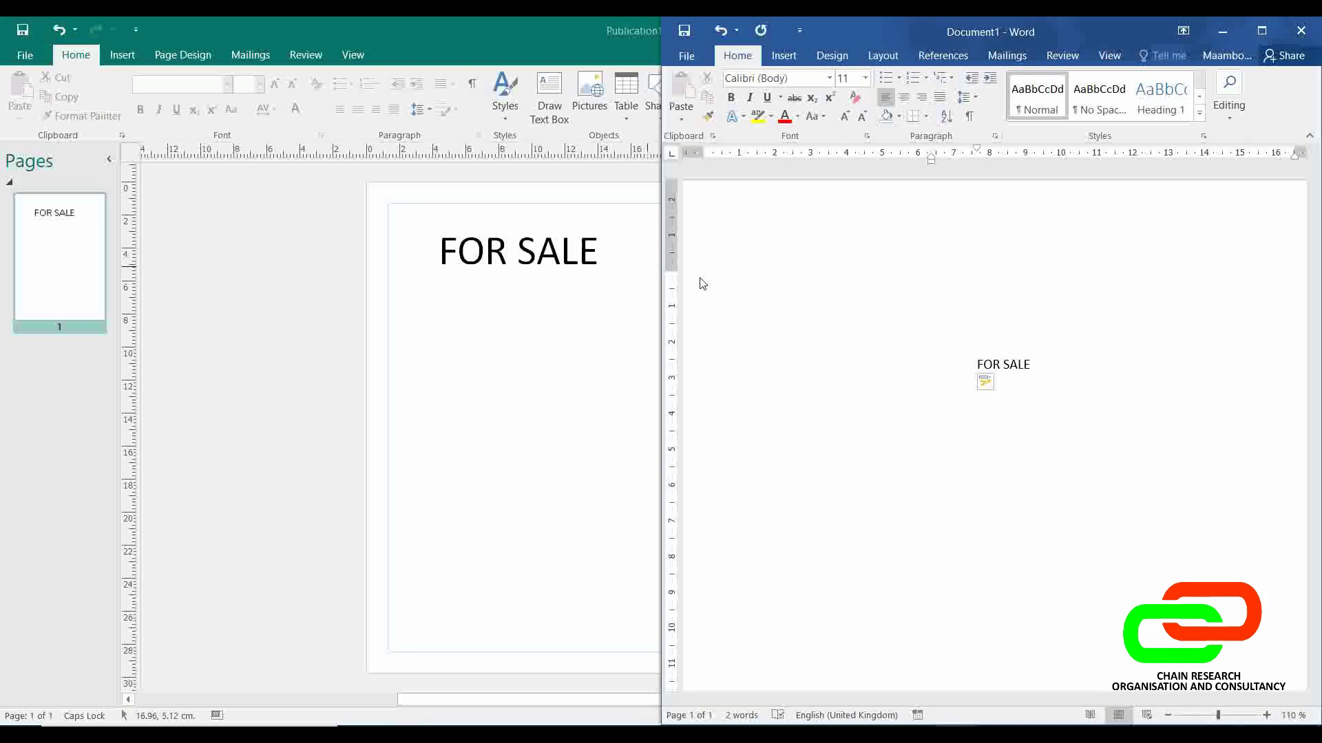
Step: Return to Publisher, move the "FOR SALE" text box to about 4.46, 2.43 cm, and leave the box selected
left_click(571, 292)
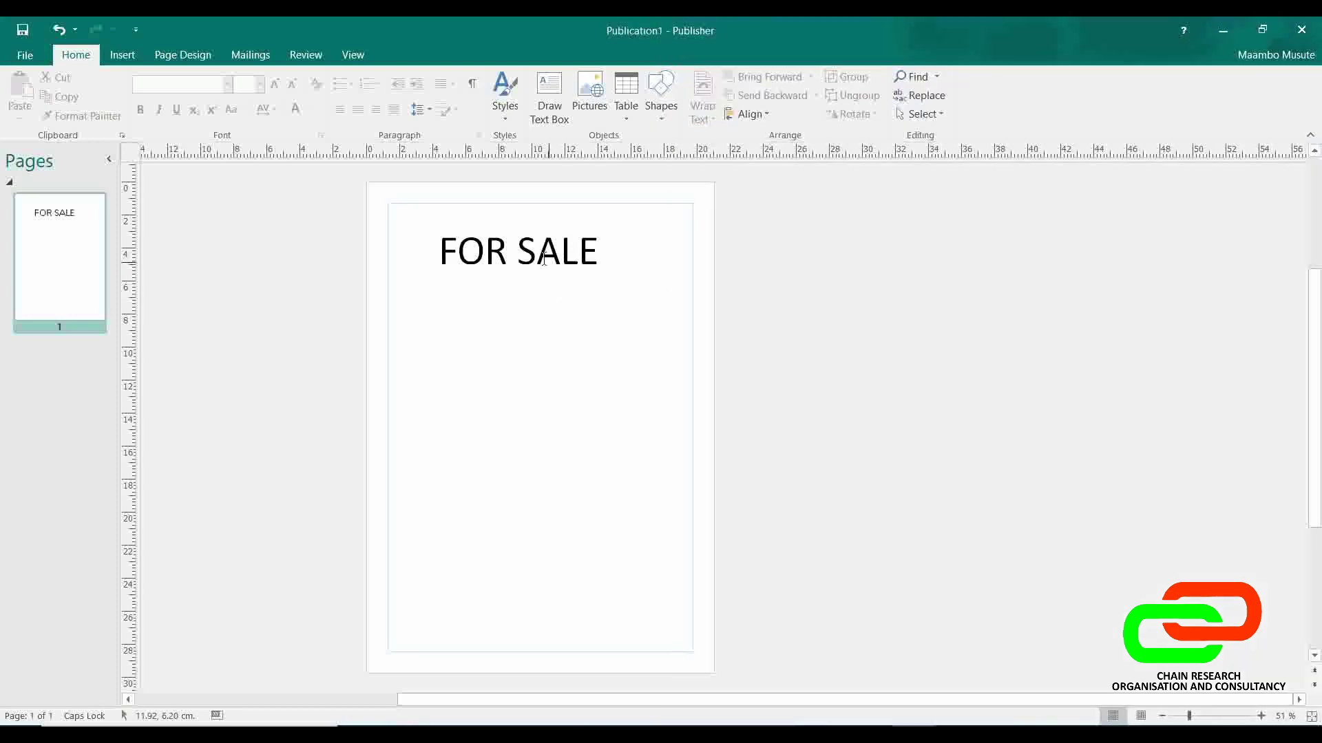
left_click(541, 254)
mouse_move(554, 268)
left_mouse_down()
mouse_move(579, 392)
mouse_move(561, 448)
mouse_move(565, 264)
left_mouse_up()
left_click(566, 442)
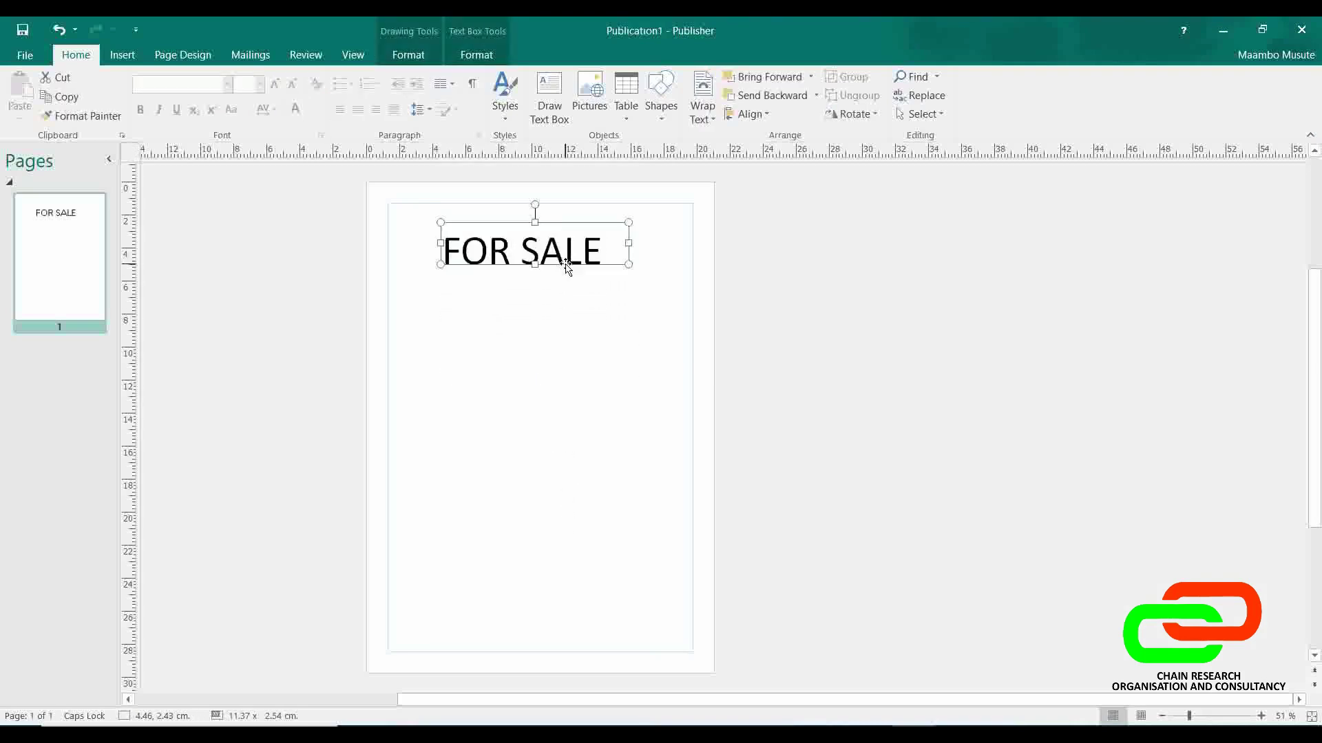
left_click(590, 319)
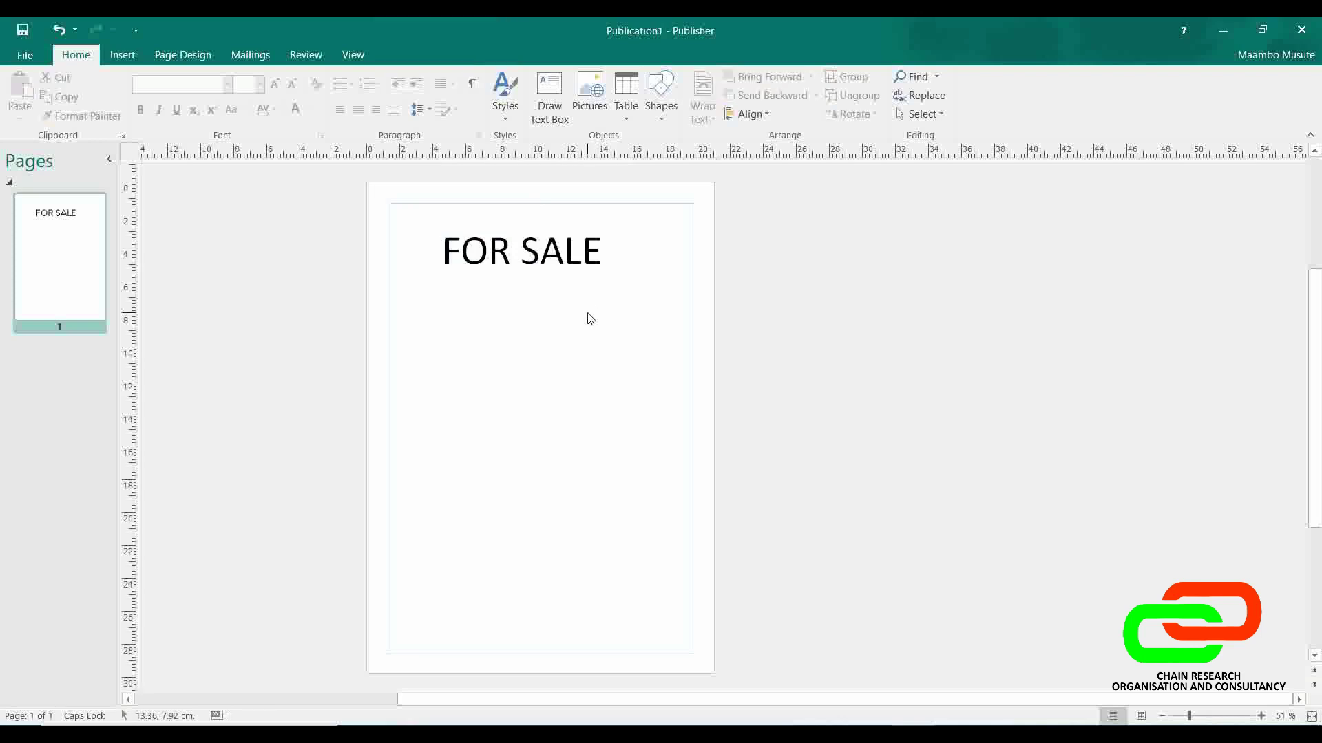
left_click(561, 257)
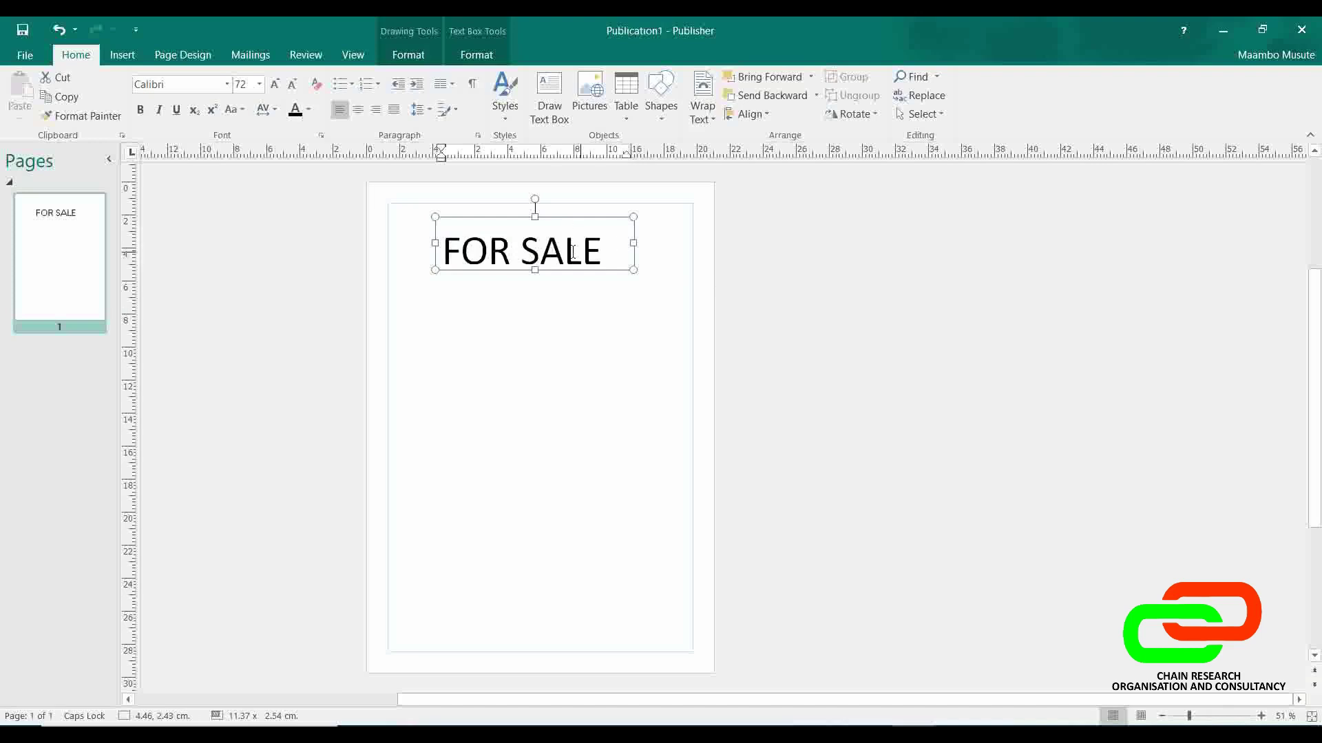
left_click(602, 219)
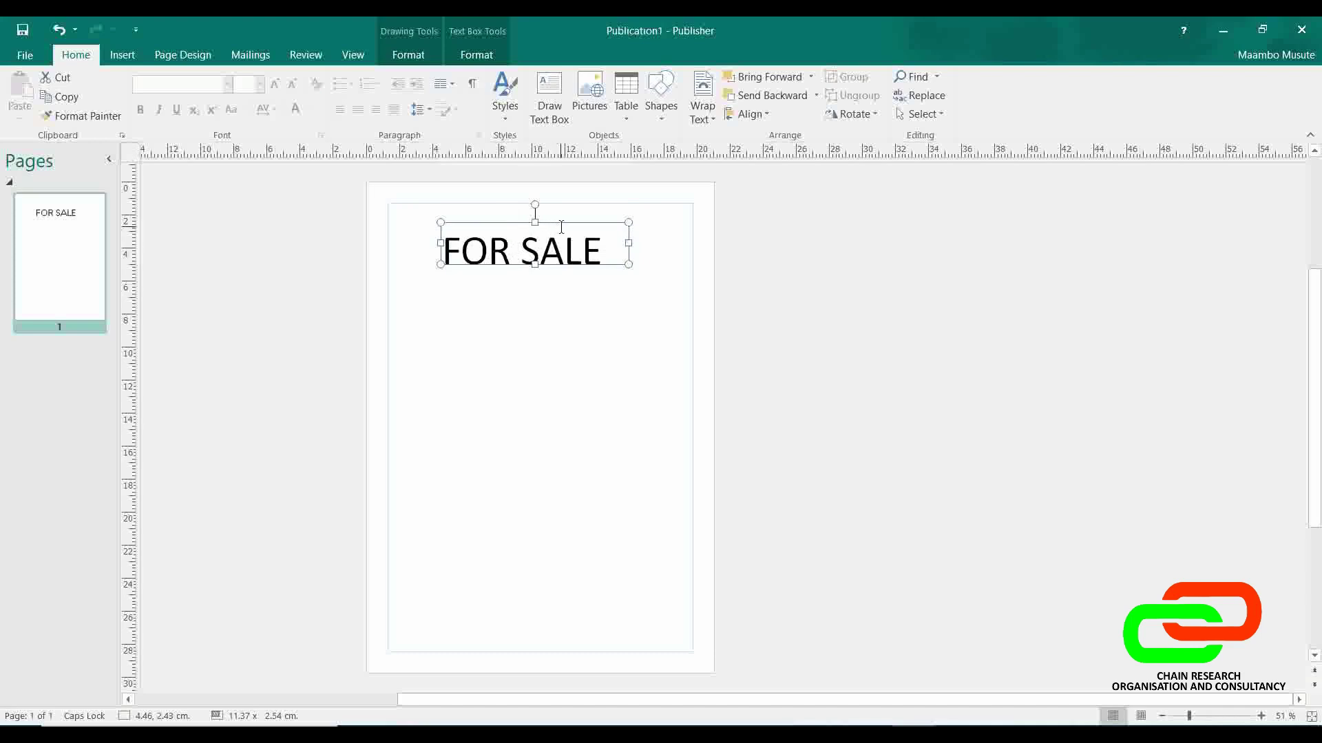
Step: Turn on alignment relative to the margin guides and center the "FOR SALE" text box horizontally on the page
left_click_drag(565, 220, 554, 221)
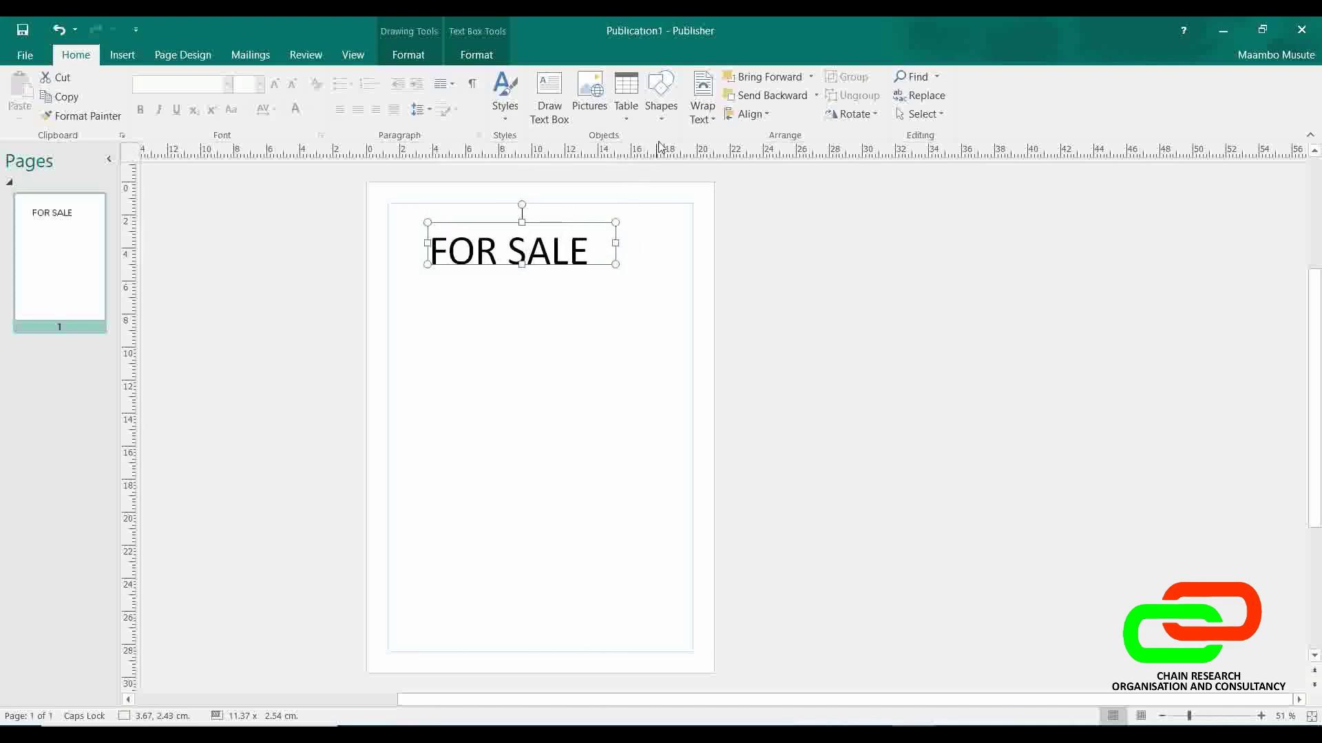
left_click(771, 114)
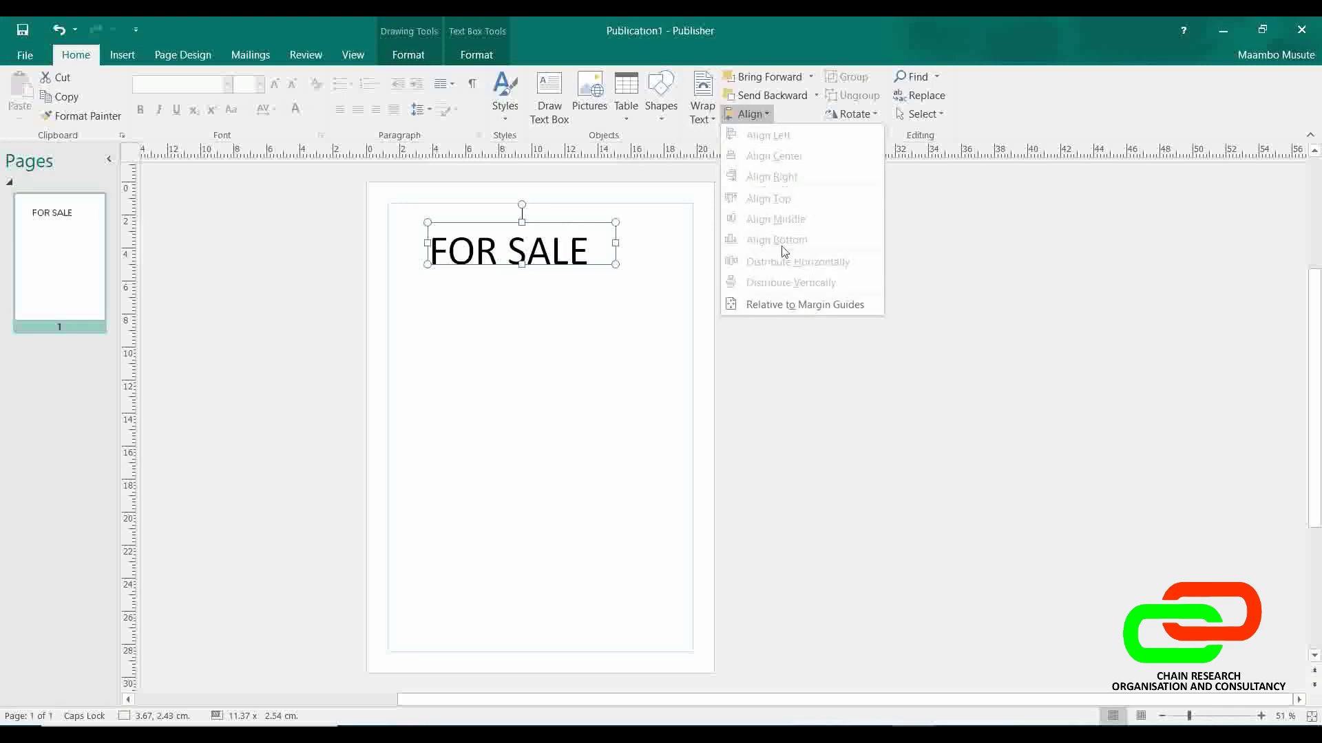
left_click(791, 306)
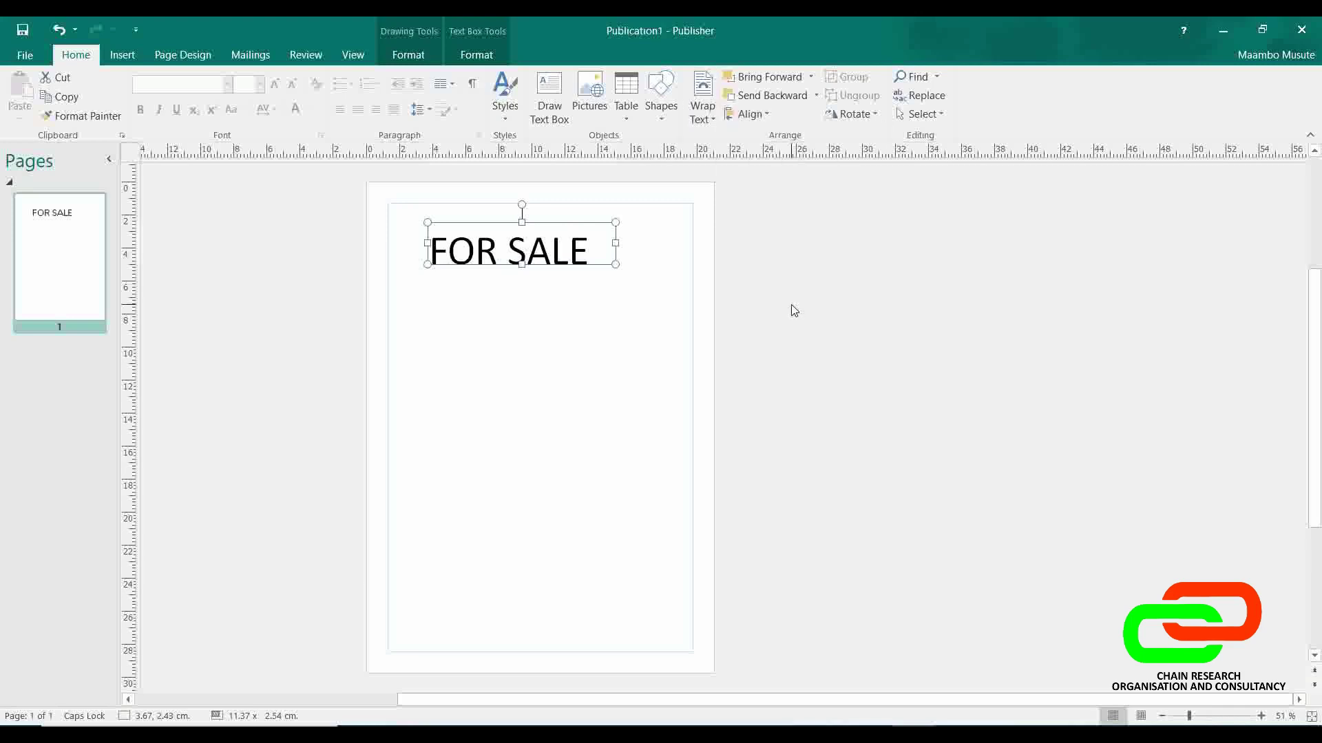
left_click(770, 115)
left_click(783, 153)
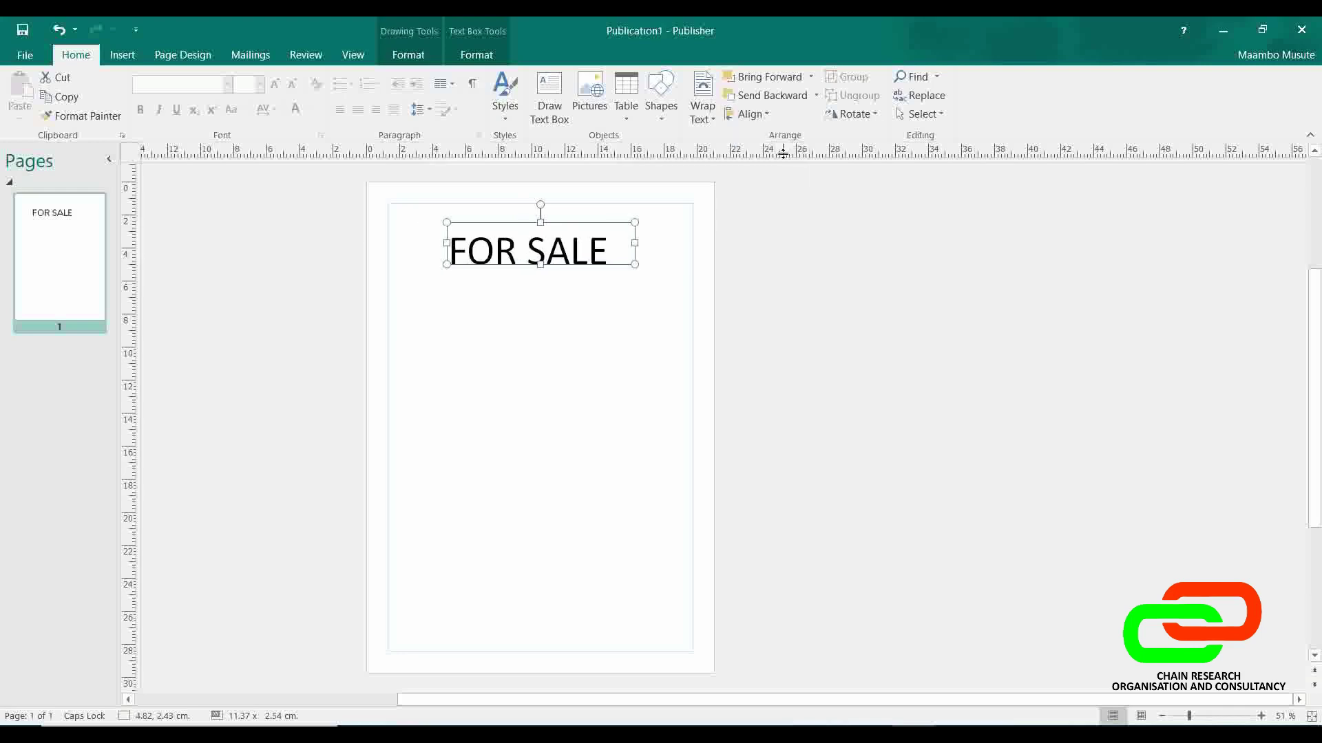
left_click(577, 402)
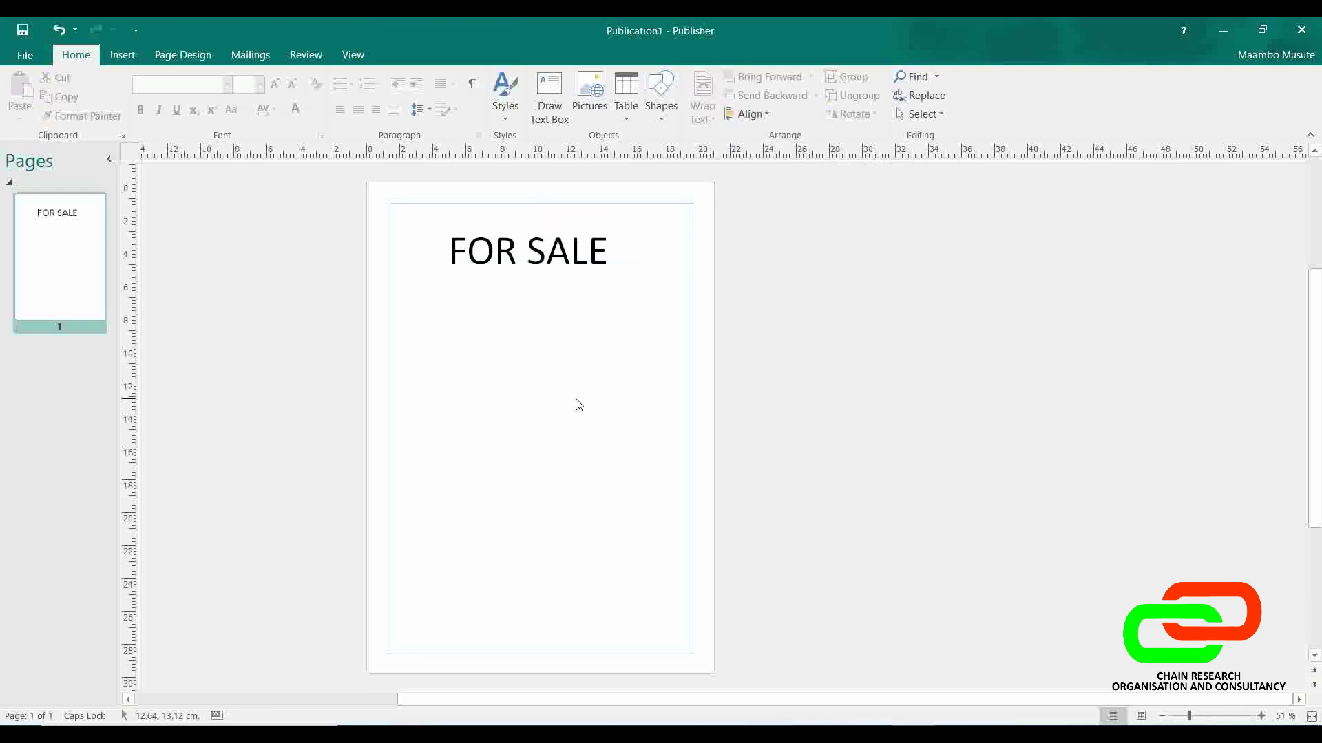
Step: Try right alignment for the "FOR SALE" text, and center it within its text box
left_click(543, 252)
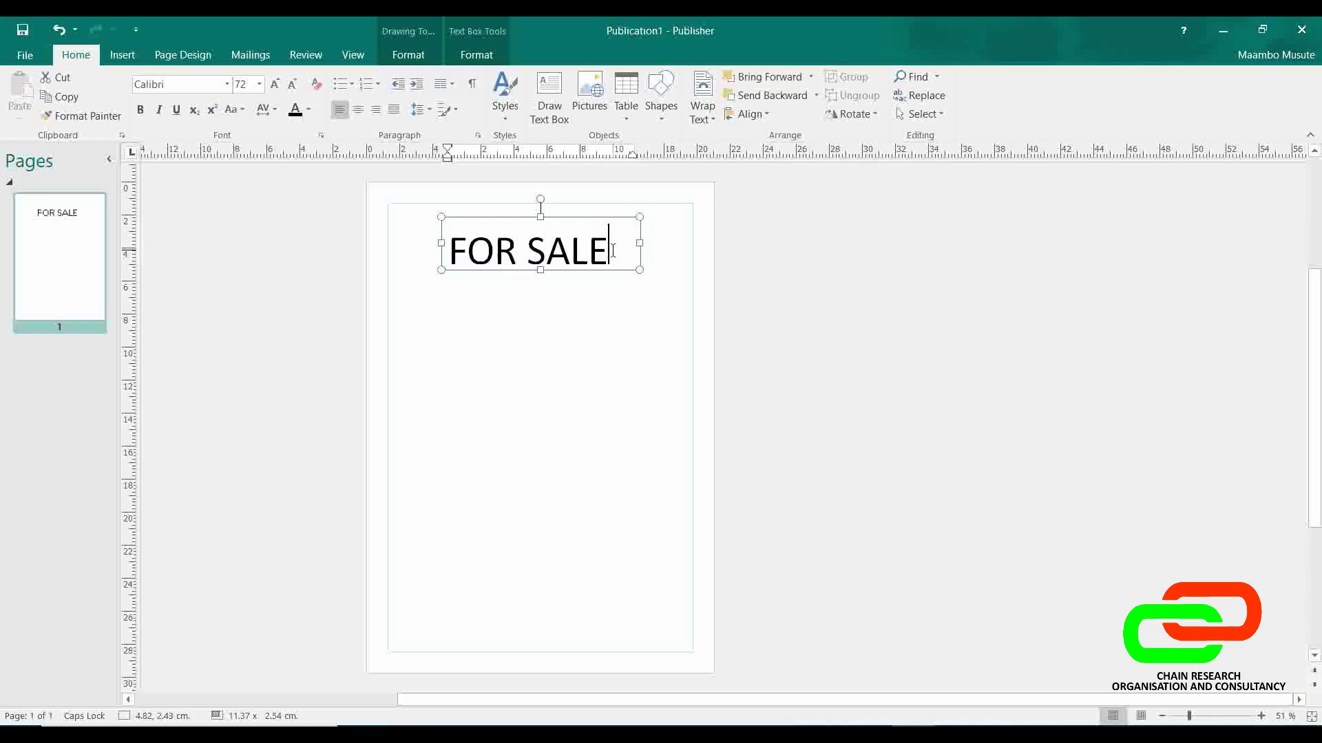
left_click(359, 112)
left_click(375, 111)
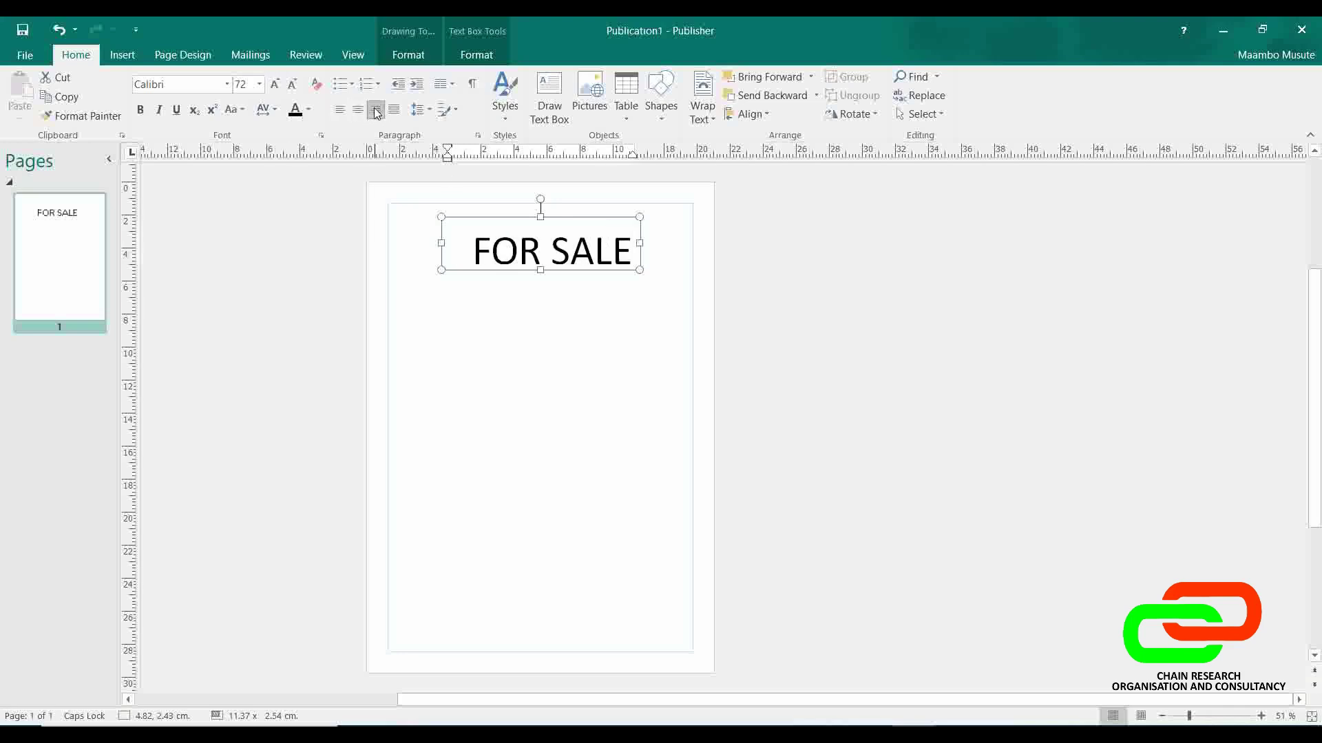
left_click(357, 110)
left_click(605, 362)
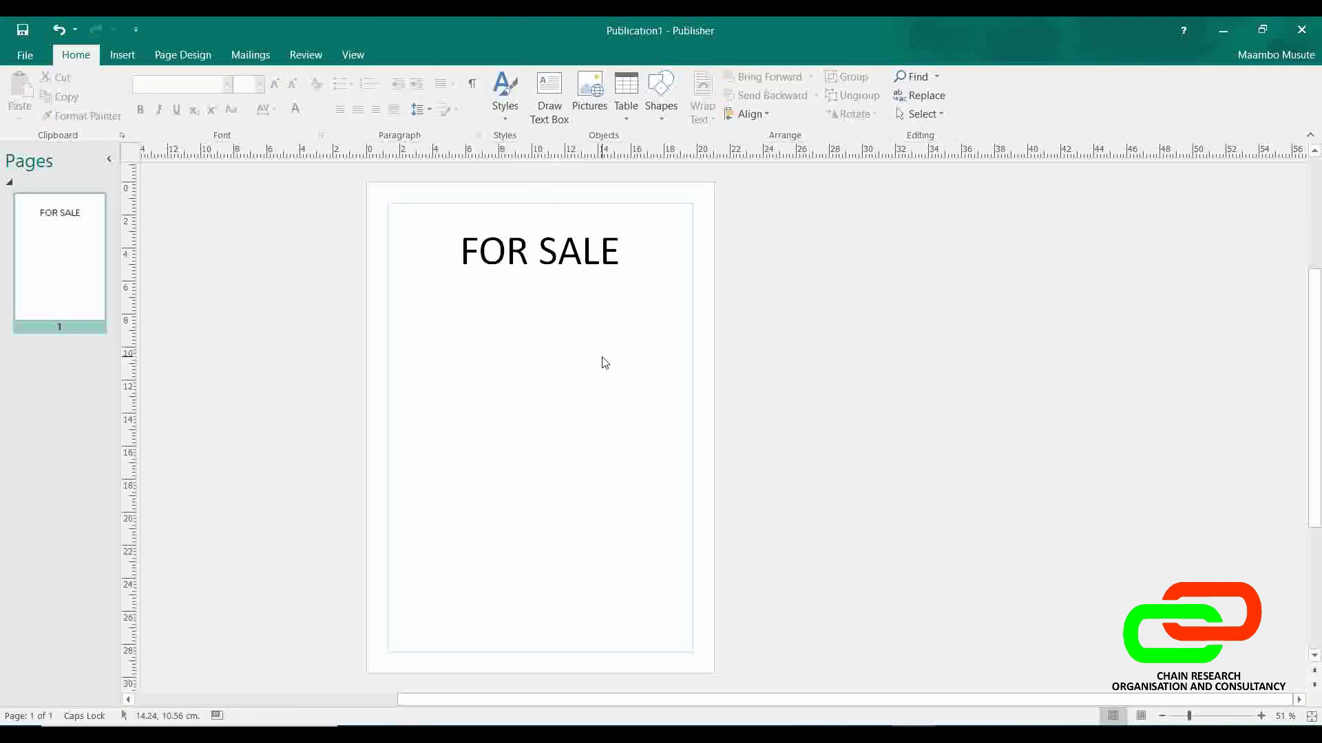
Step: Insert the Hilux picture from the Pictures folder into the publication
left_click(124, 56)
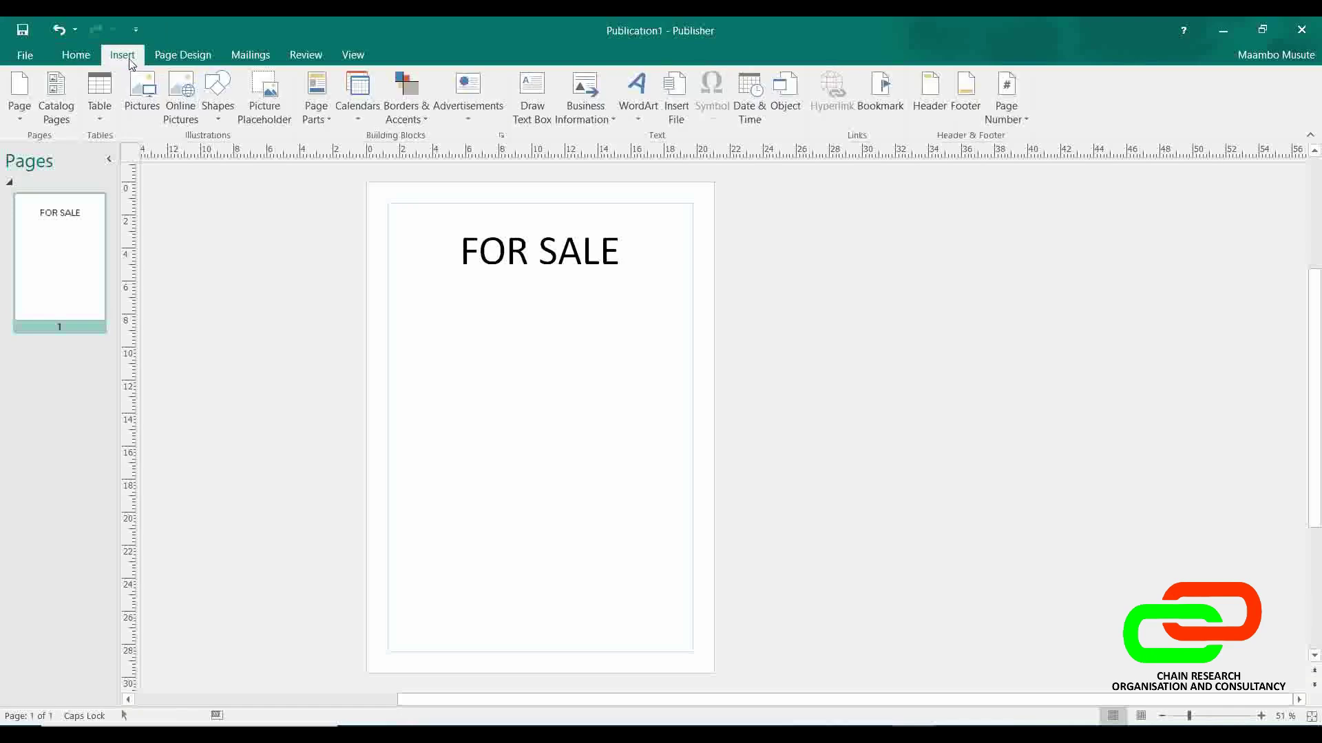
left_click(147, 116)
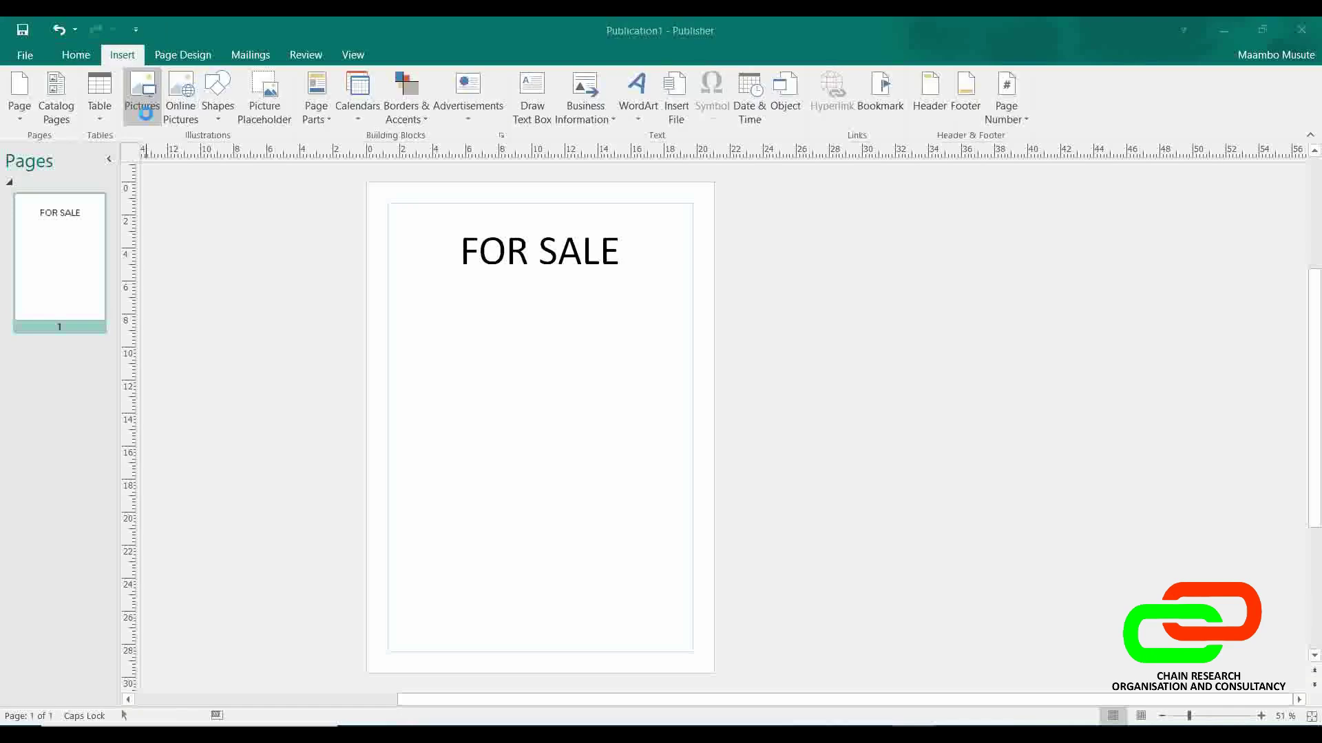
left_click(423, 278)
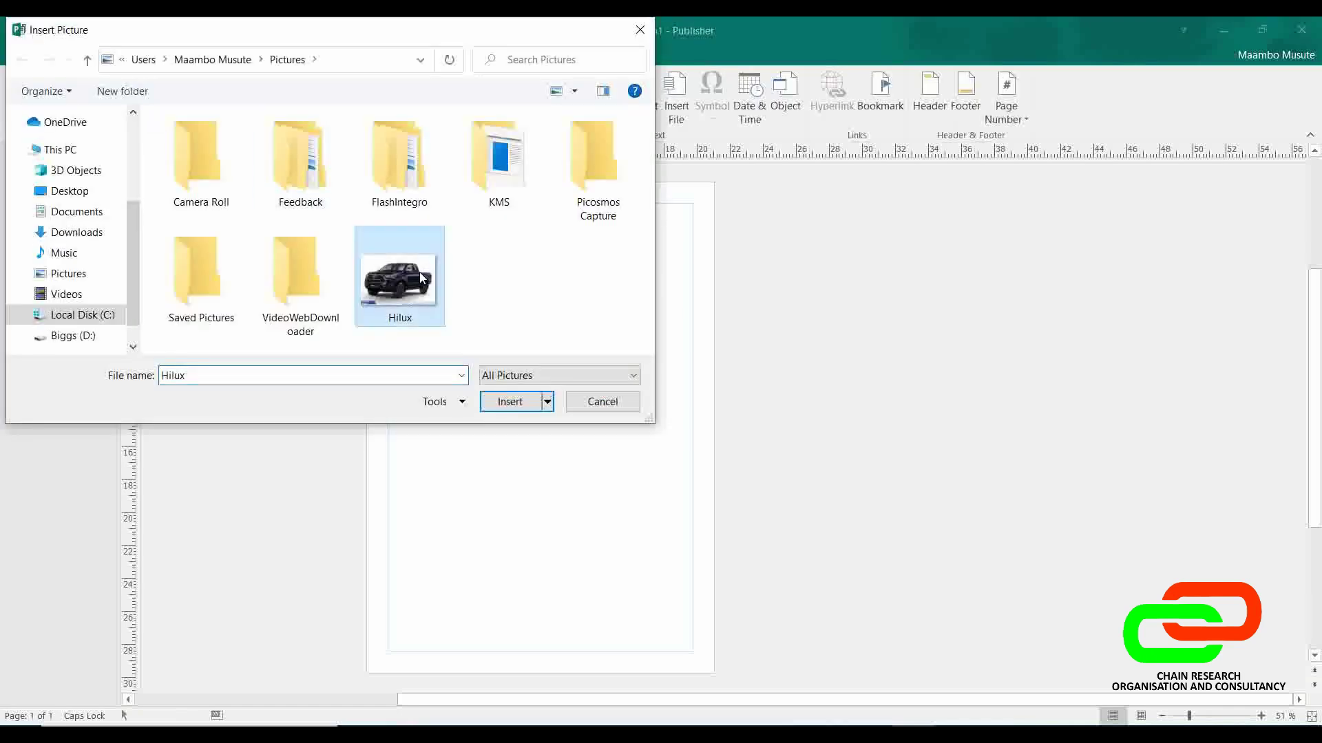
left_click(514, 403)
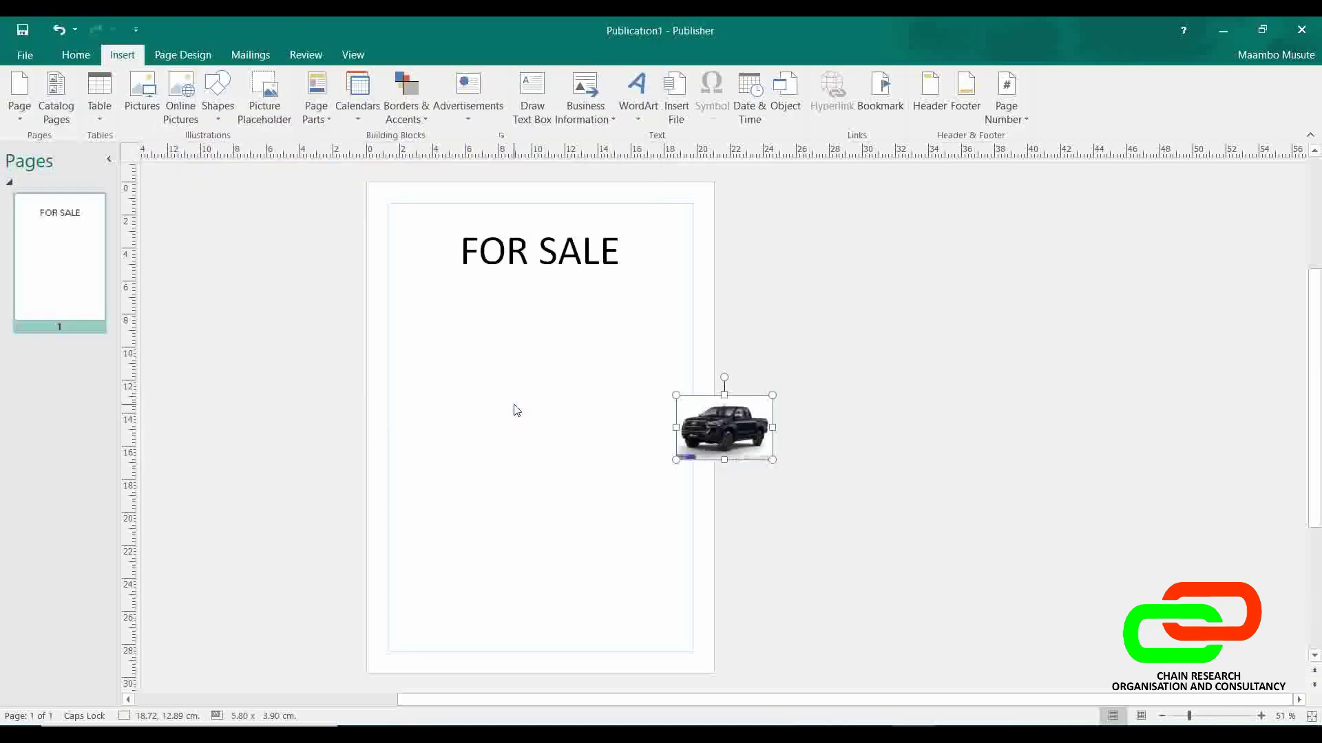
Step: Move the truck picture beneath "FOR SALE" to about 5.30, 5.65 cm and enlarge it to about 11.26 x 7.56 cm
left_click_drag(757, 453, 679, 430)
left_click_drag(572, 380, 593, 356)
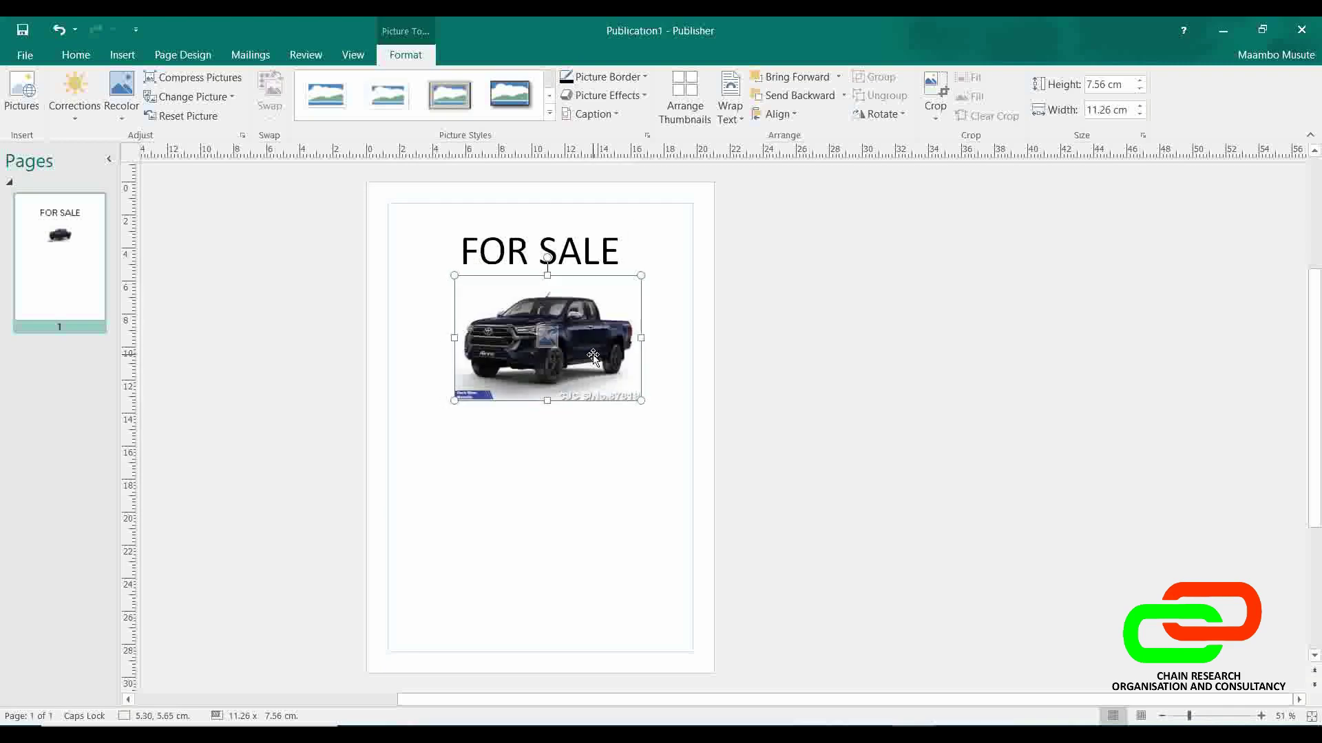
left_click(643, 516)
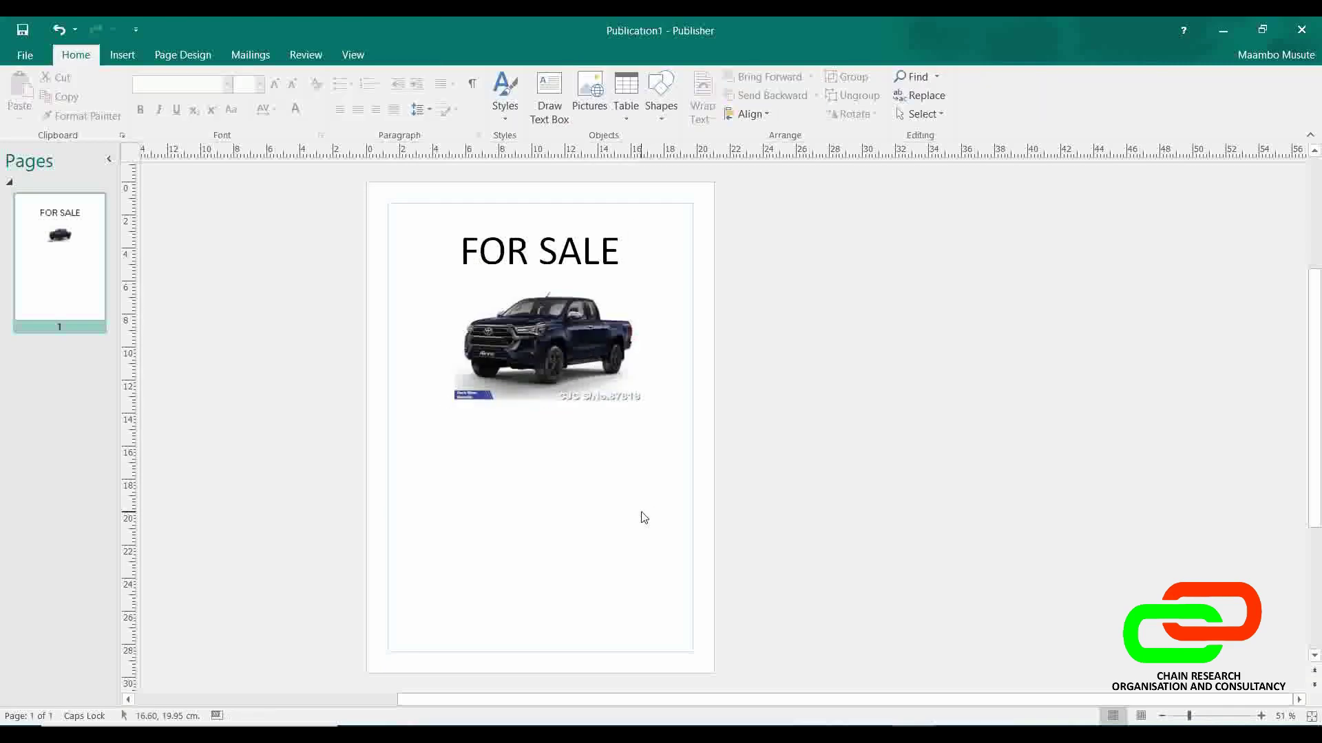
Step: Switch to the Word document, maximize its window, and insert the Hilux picture in front of "FOR SALE"
left_click(957, 726)
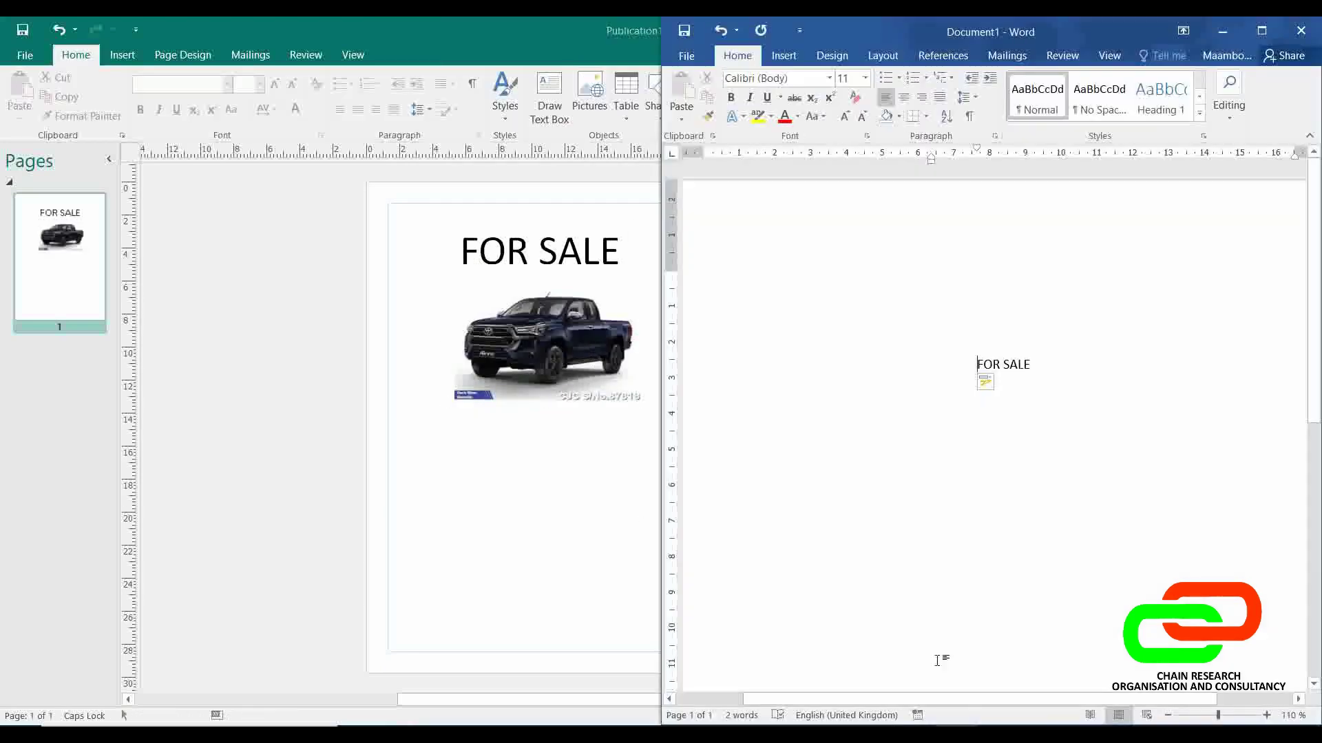
left_click(1263, 34)
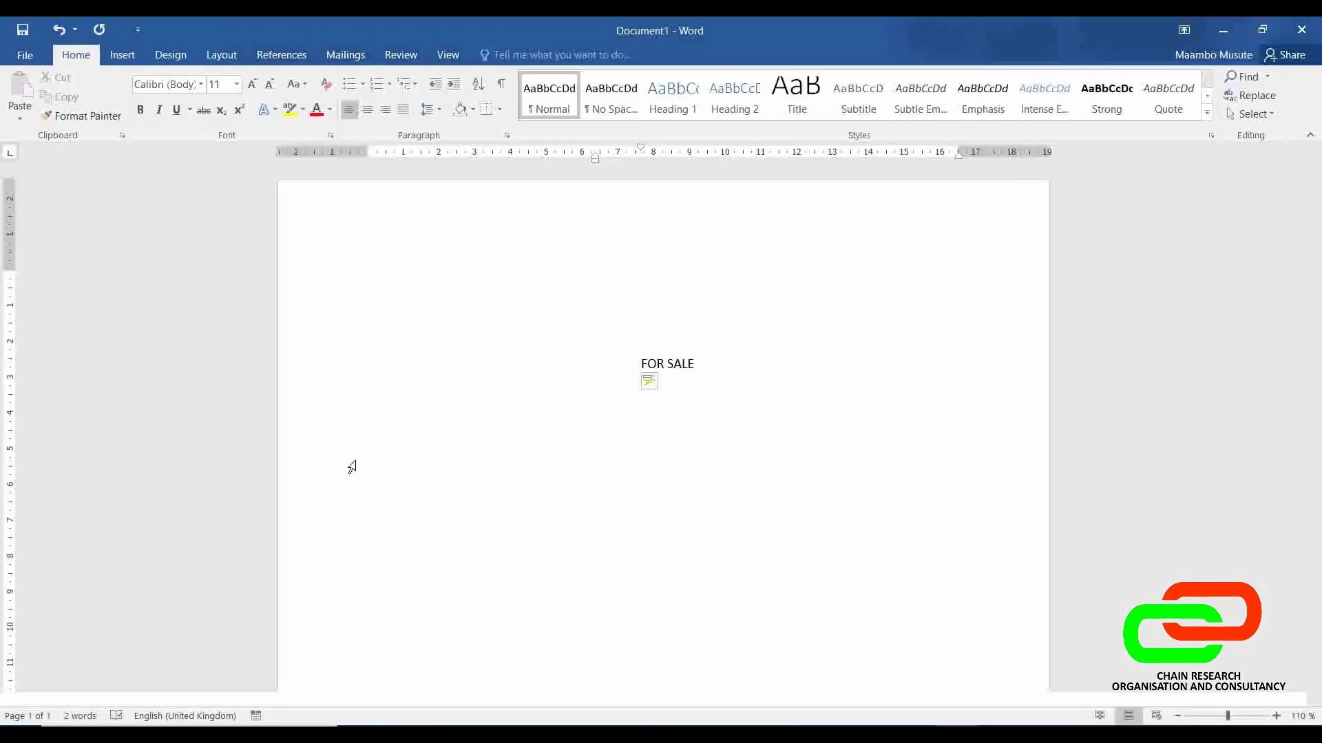
left_click(122, 55)
left_click(172, 114)
left_click(439, 289)
left_click(512, 400)
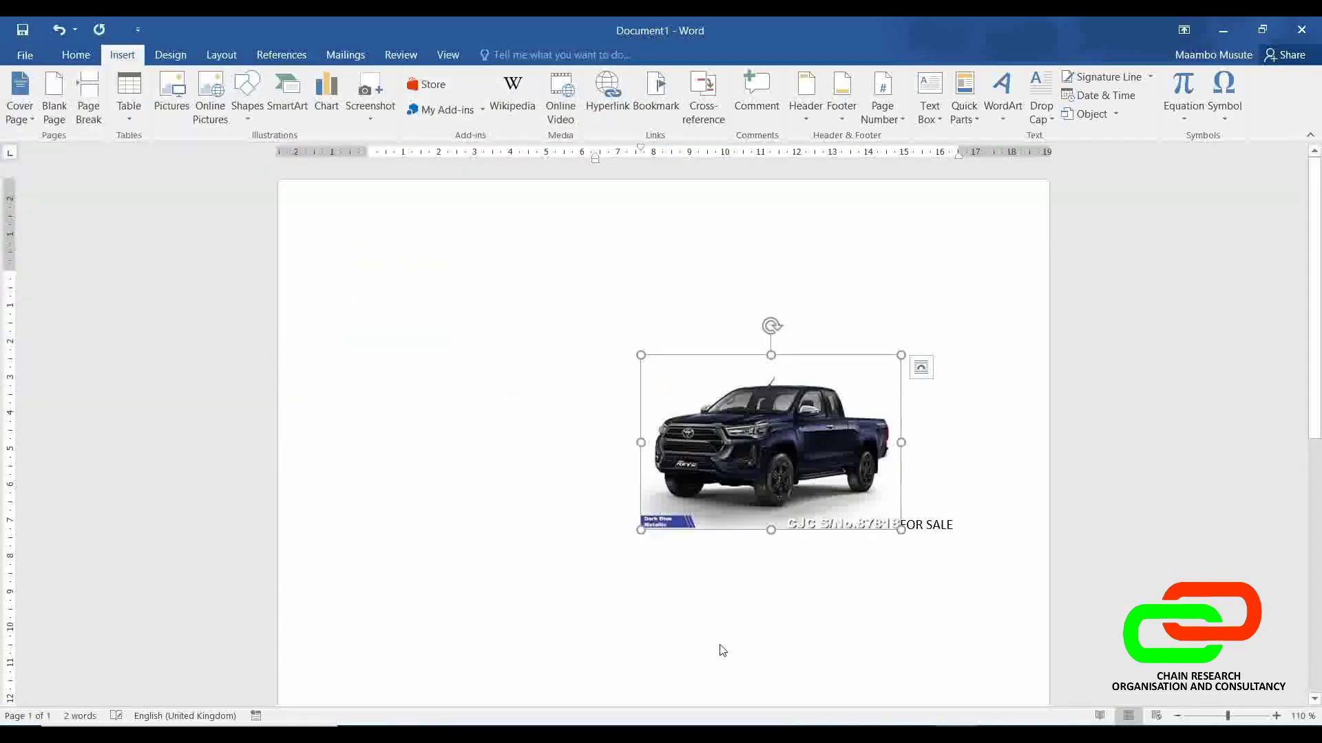
Step: Try moving the truck picture around the Word page, leaving it at the left margin above the "FOR SALE" line
left_click_drag(859, 365, 730, 334)
left_click_drag(593, 375, 662, 366)
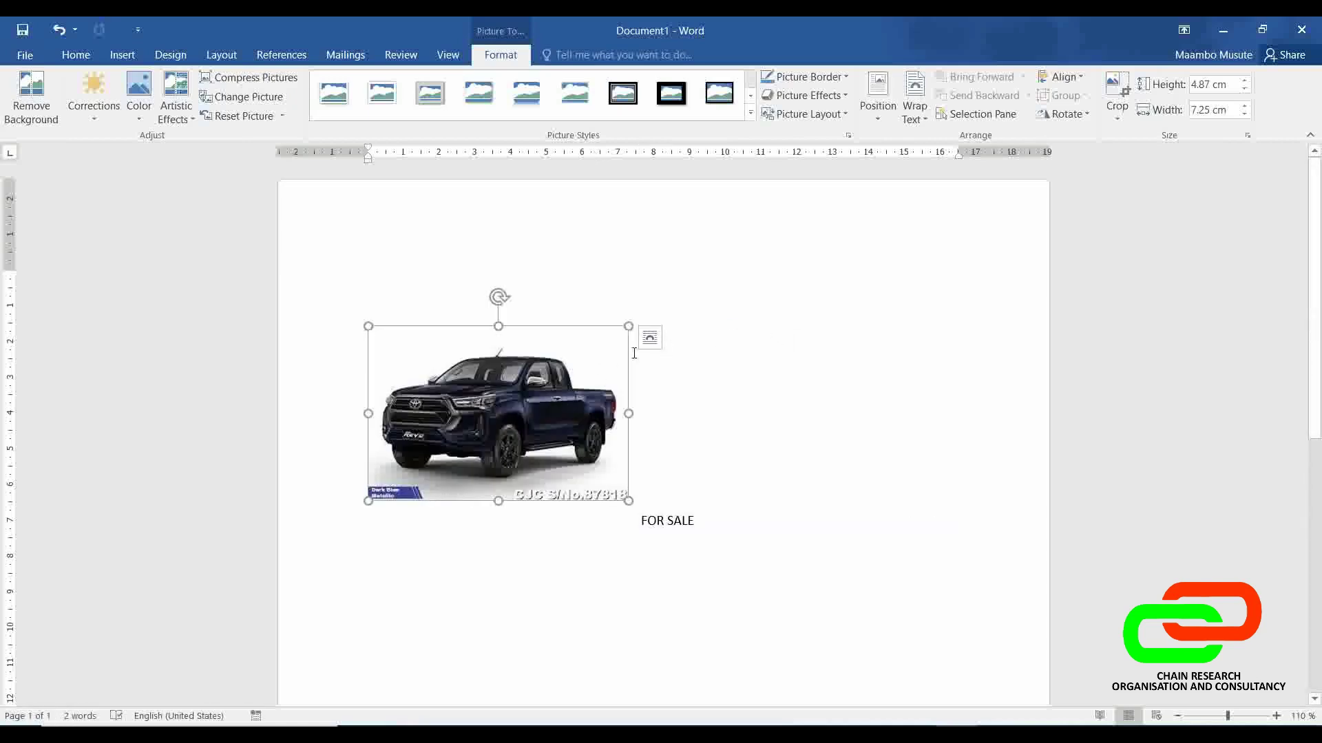
left_click_drag(611, 417, 636, 560)
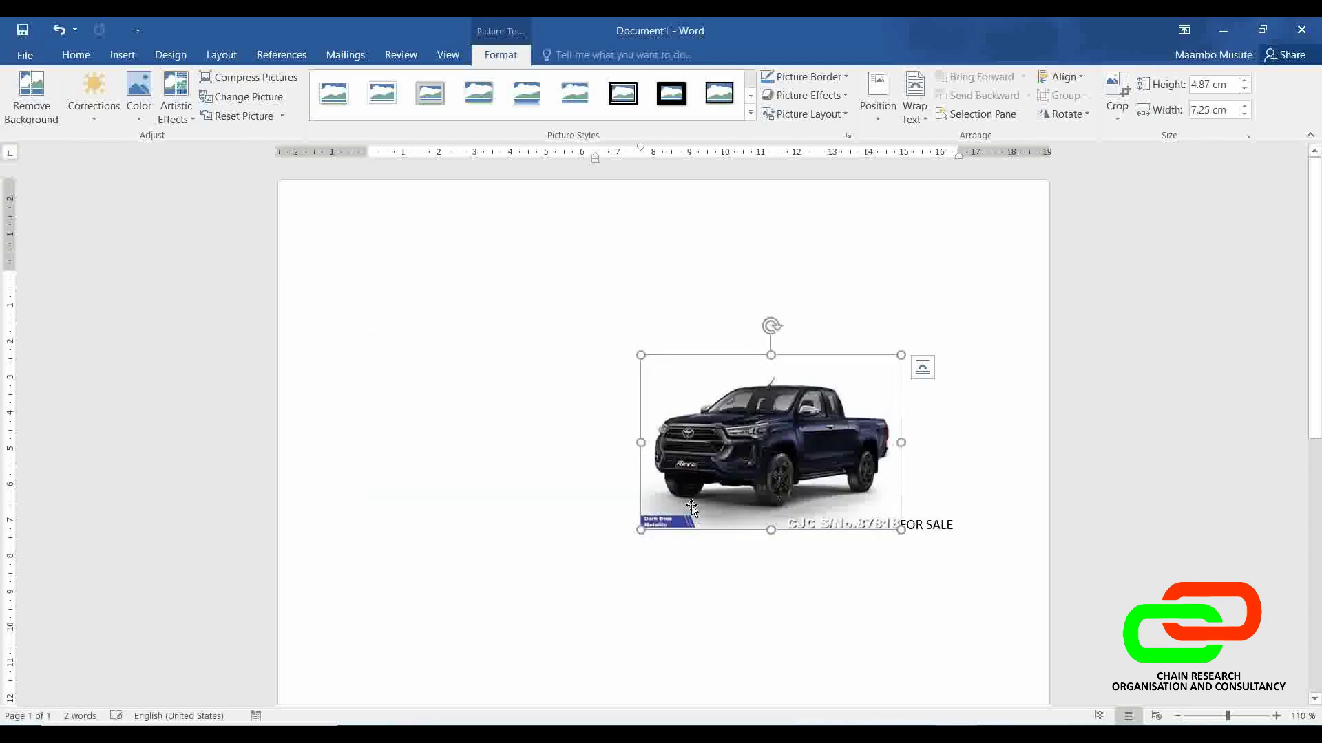
left_click_drag(691, 390, 503, 296)
left_click_drag(623, 280, 757, 283)
left_click(301, 323)
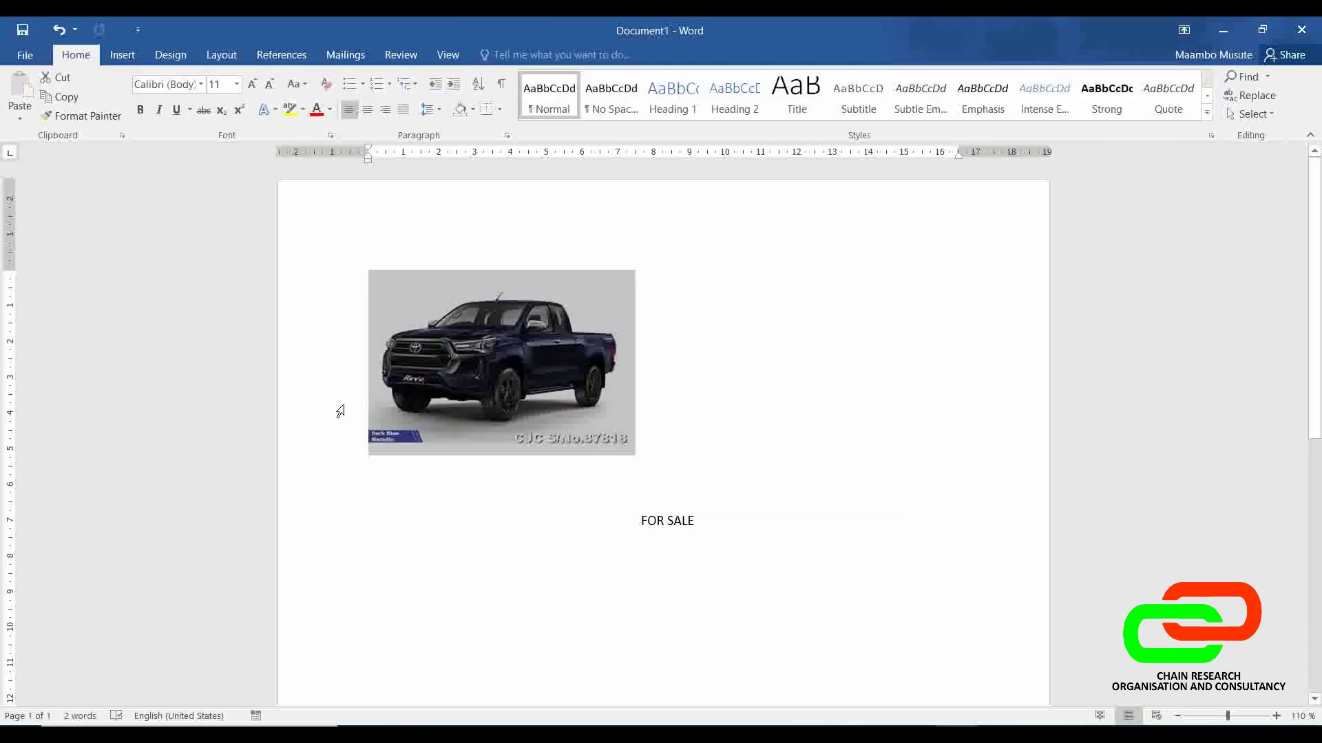
left_click(758, 496)
left_click(605, 457)
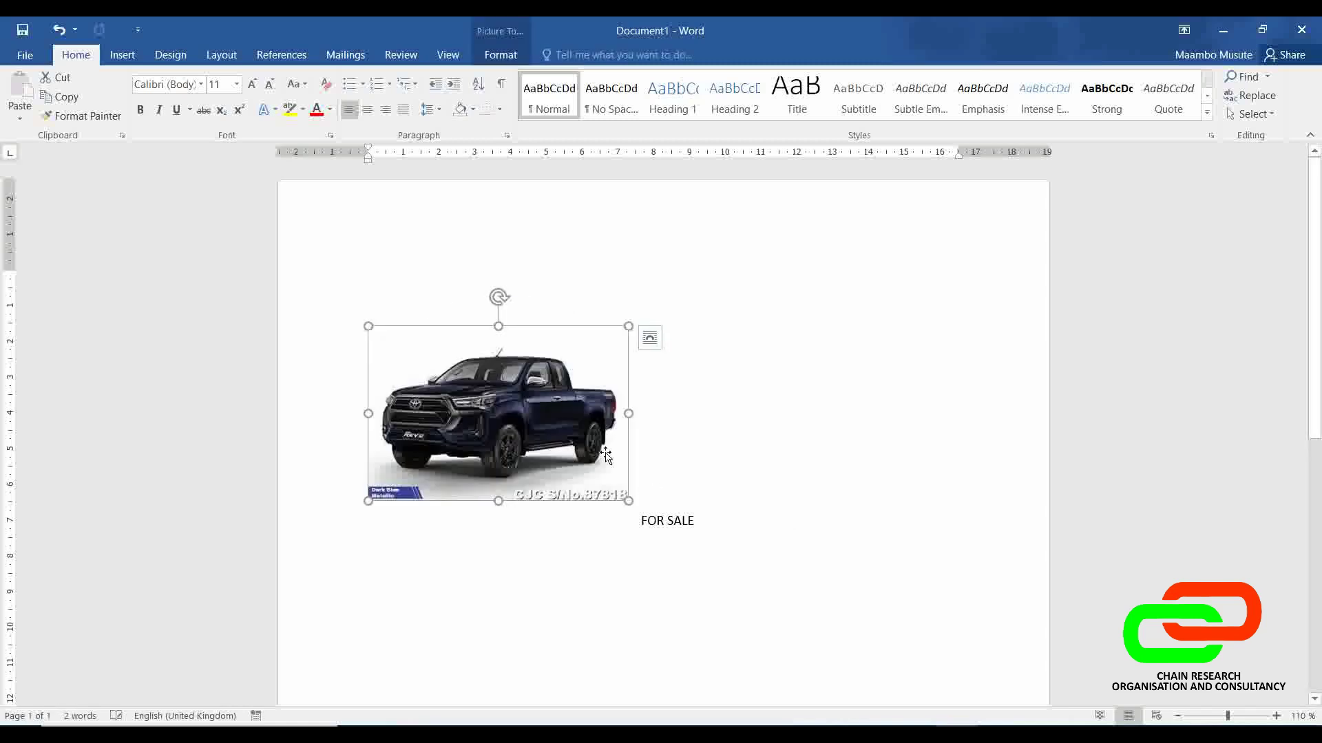
Step: Return to Publisher and move the truck picture around the page, leaving it at about 5.73, 10.01 cm
left_click(1223, 29)
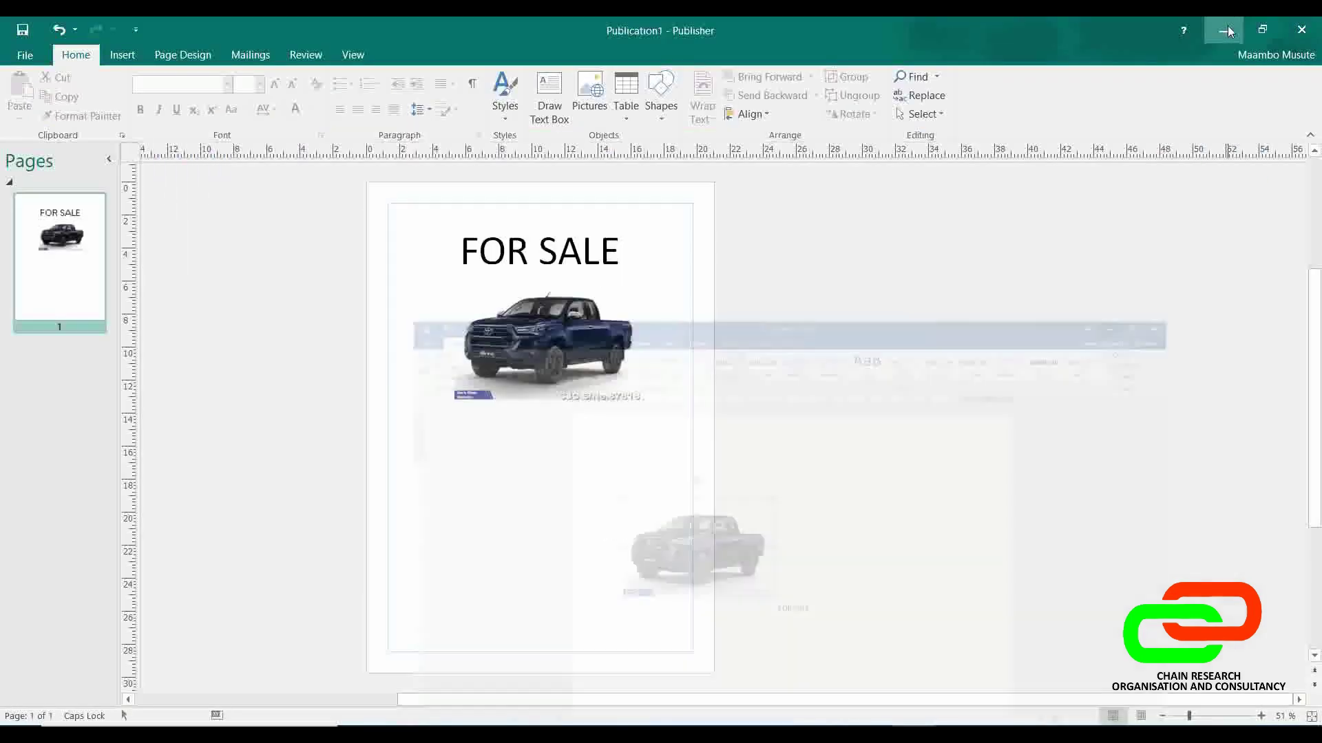
left_click(531, 355)
left_click_drag(501, 315, 434, 304)
left_click_drag(547, 324, 622, 408)
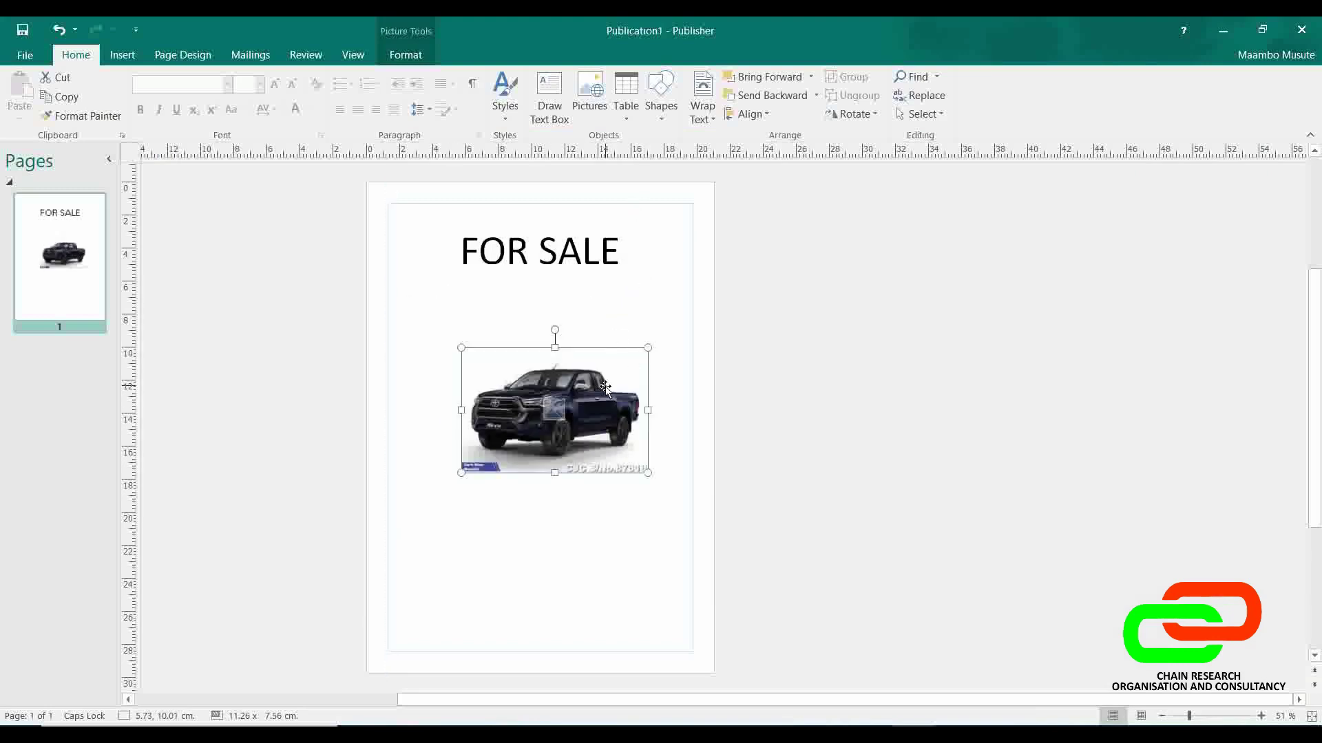
Step: Center the truck picture horizontally between the margins and move it up beneath "FOR SALE" to about 5.22, 6.43 cm
left_click(751, 114)
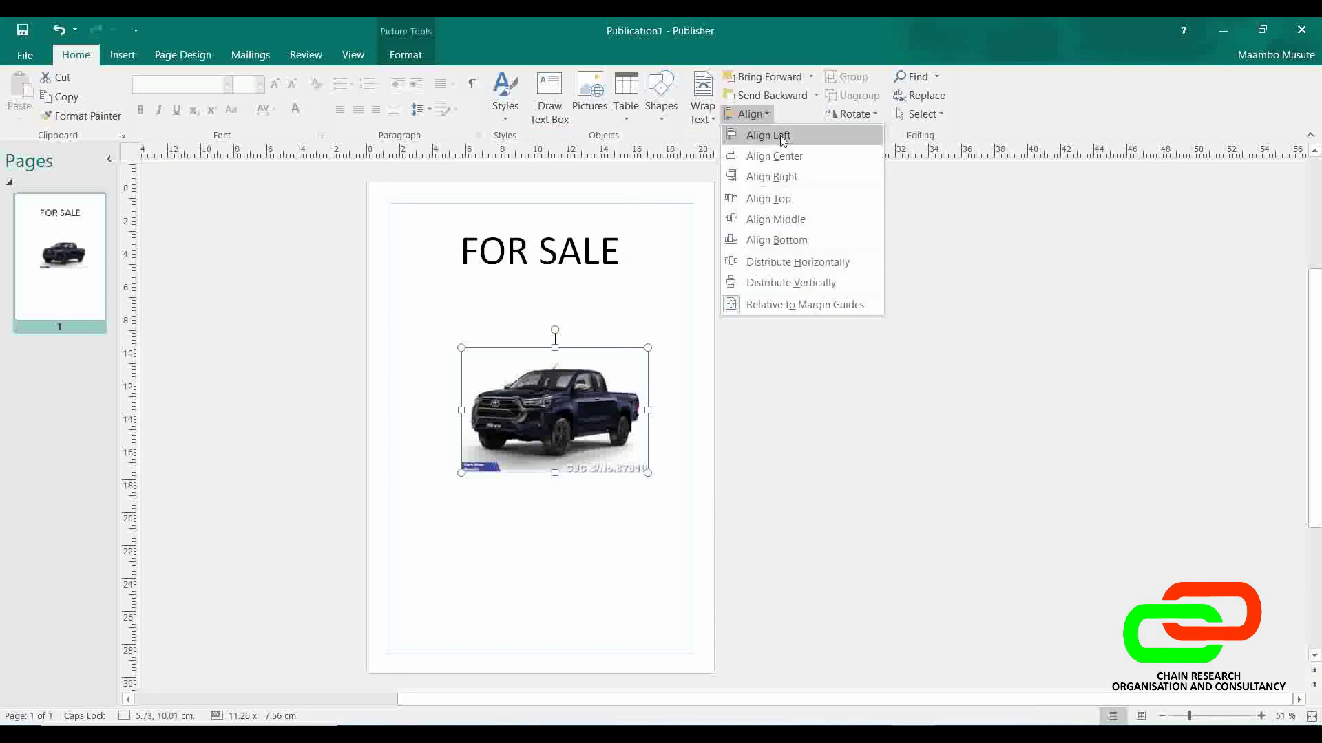
left_click(774, 155)
left_click_drag(586, 397, 587, 357)
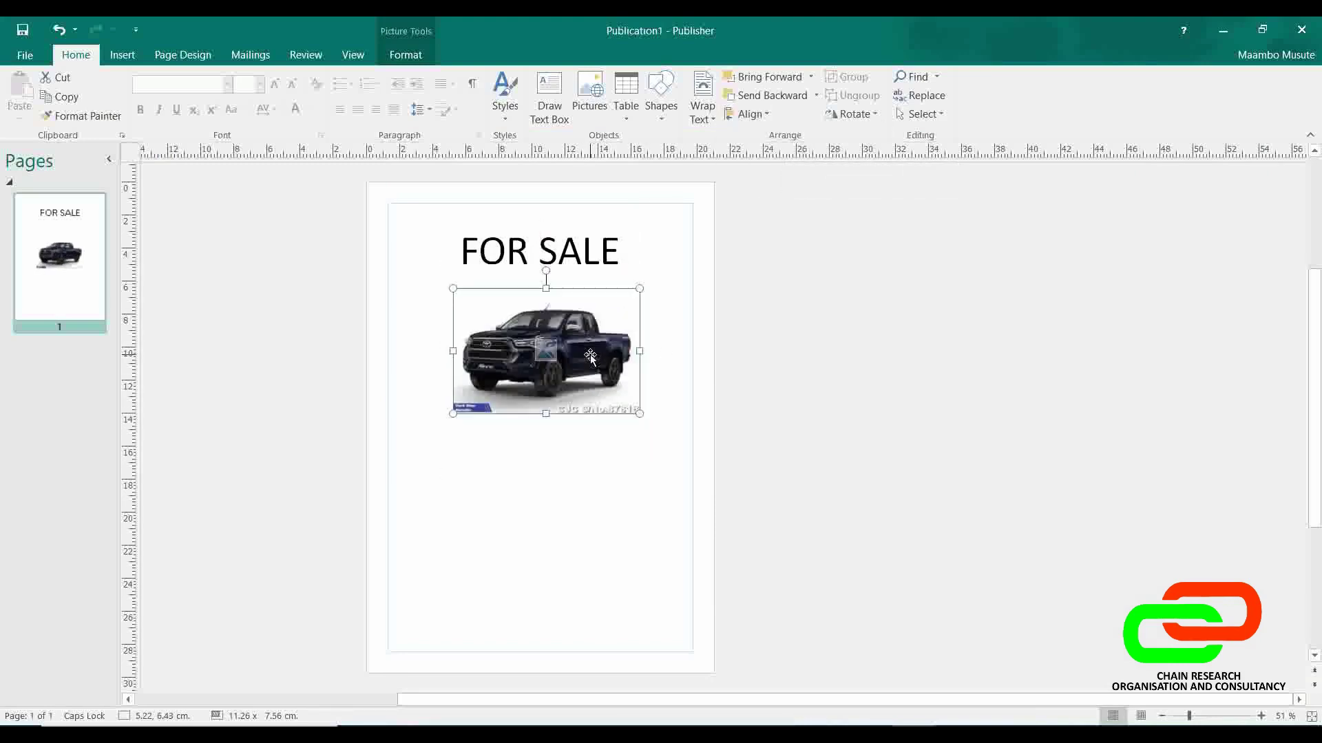
left_click(587, 467)
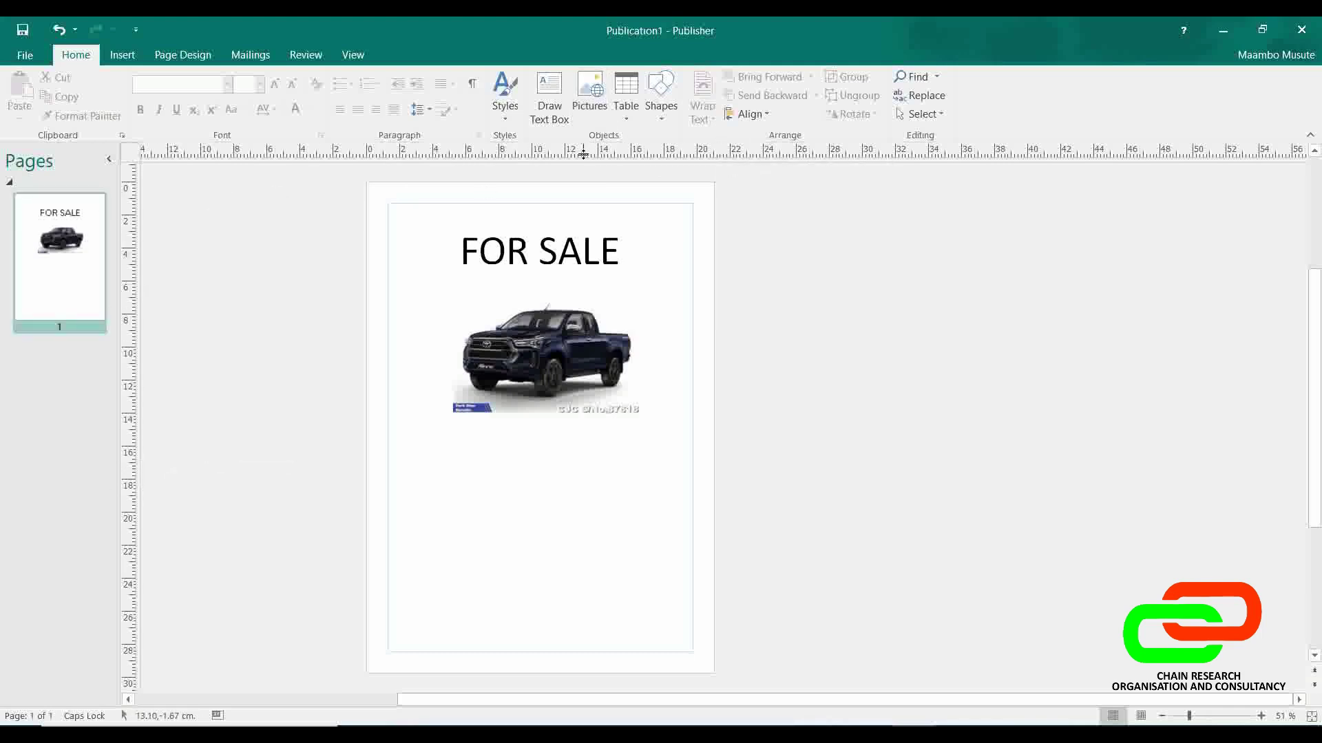
Step: Place a horizontal ruler guide just below the truck picture and a vertical guide down the page's center
left_click_drag(541, 150, 568, 436)
left_click_drag(133, 414, 541, 467)
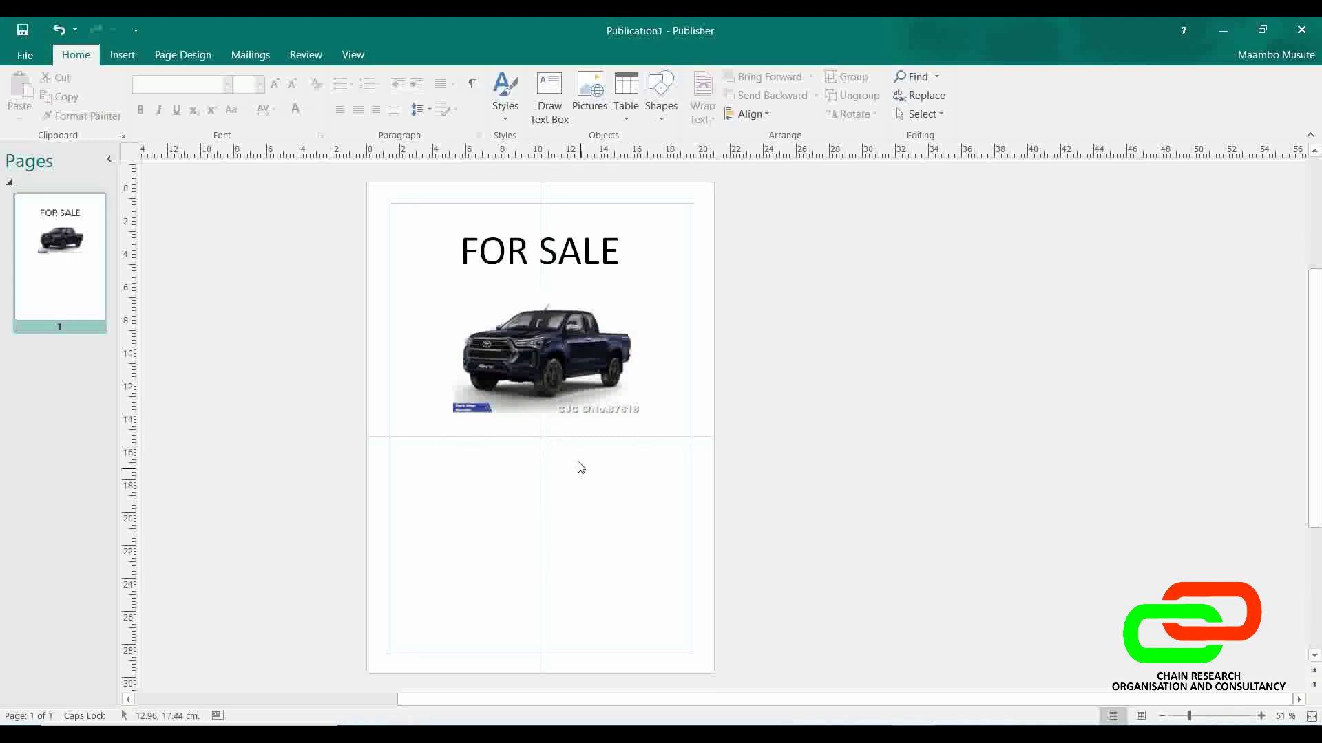
Step: Place a vertical ruler guide along the truck picture's left edge at about 5.24 cm, and undo it
left_click(68, 318)
left_click_drag(131, 361, 409, 396)
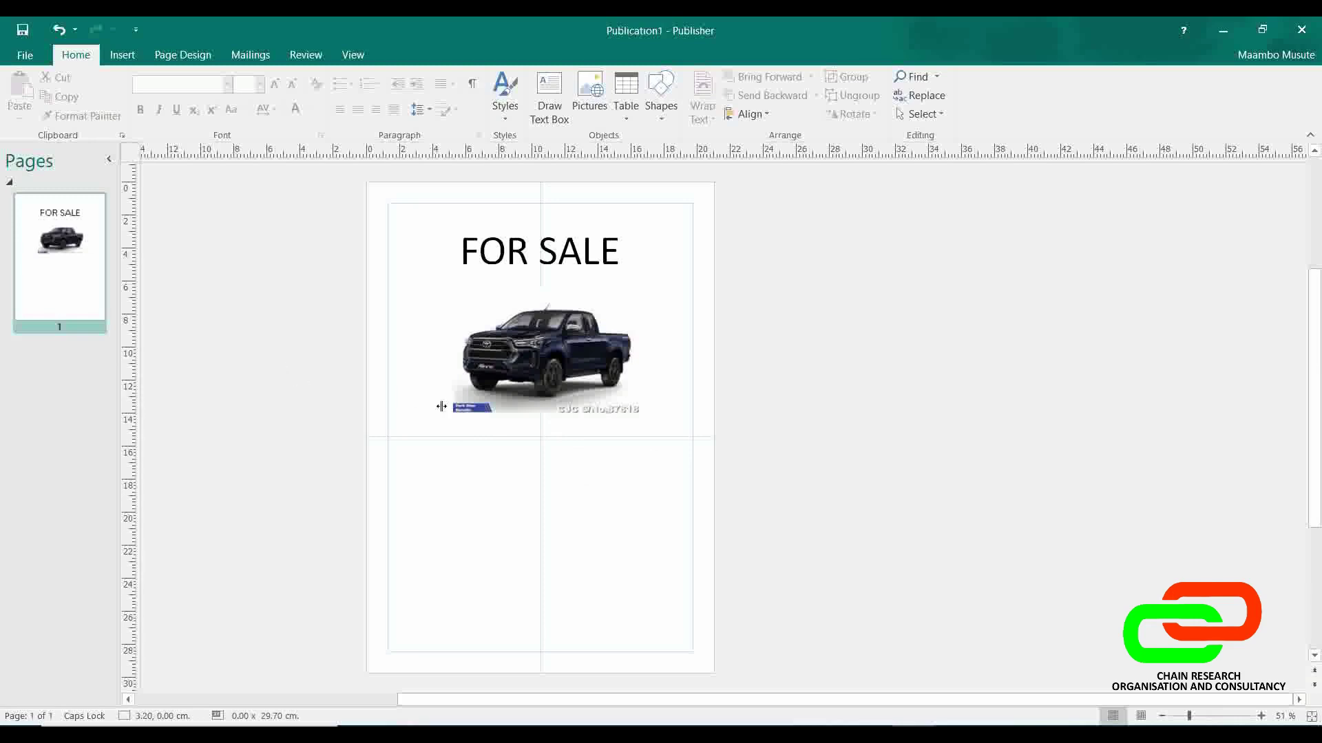
left_click_drag(493, 430, 453, 431)
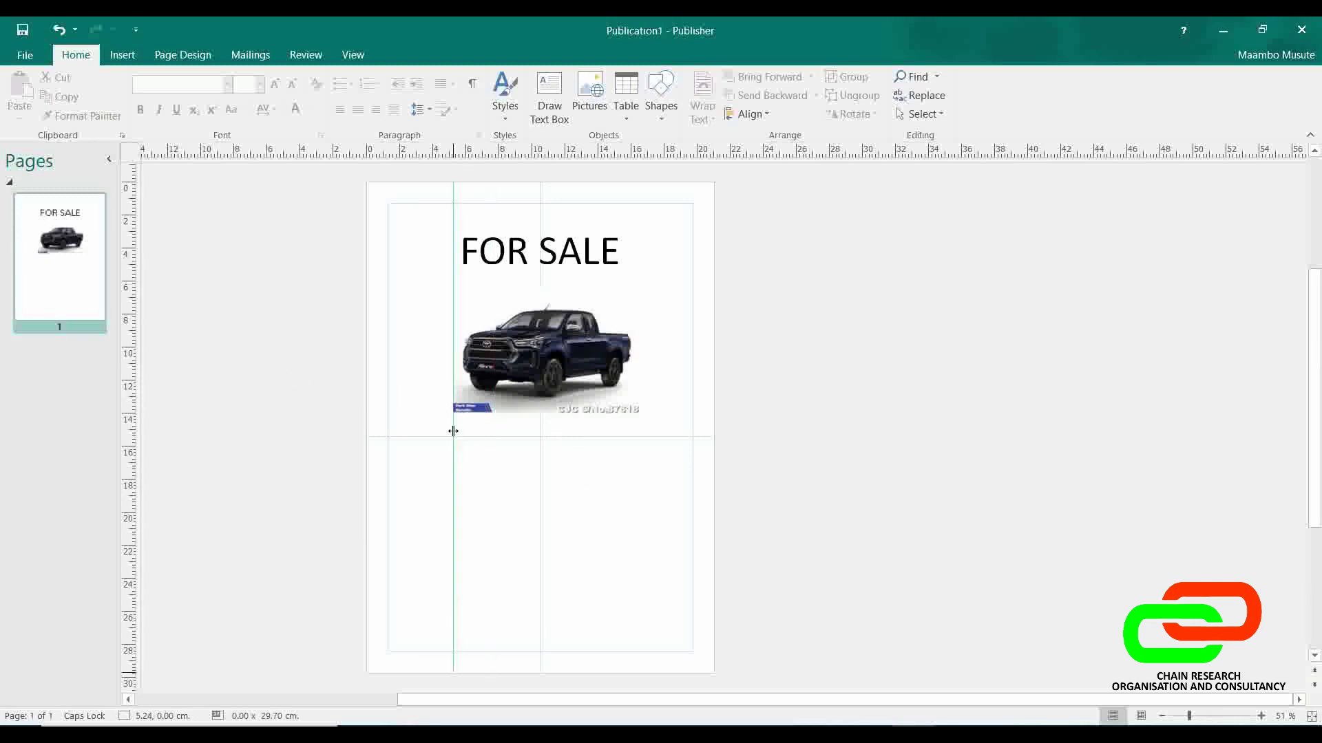
key("ctrl+z")
scroll(502, 475, "left", 3)
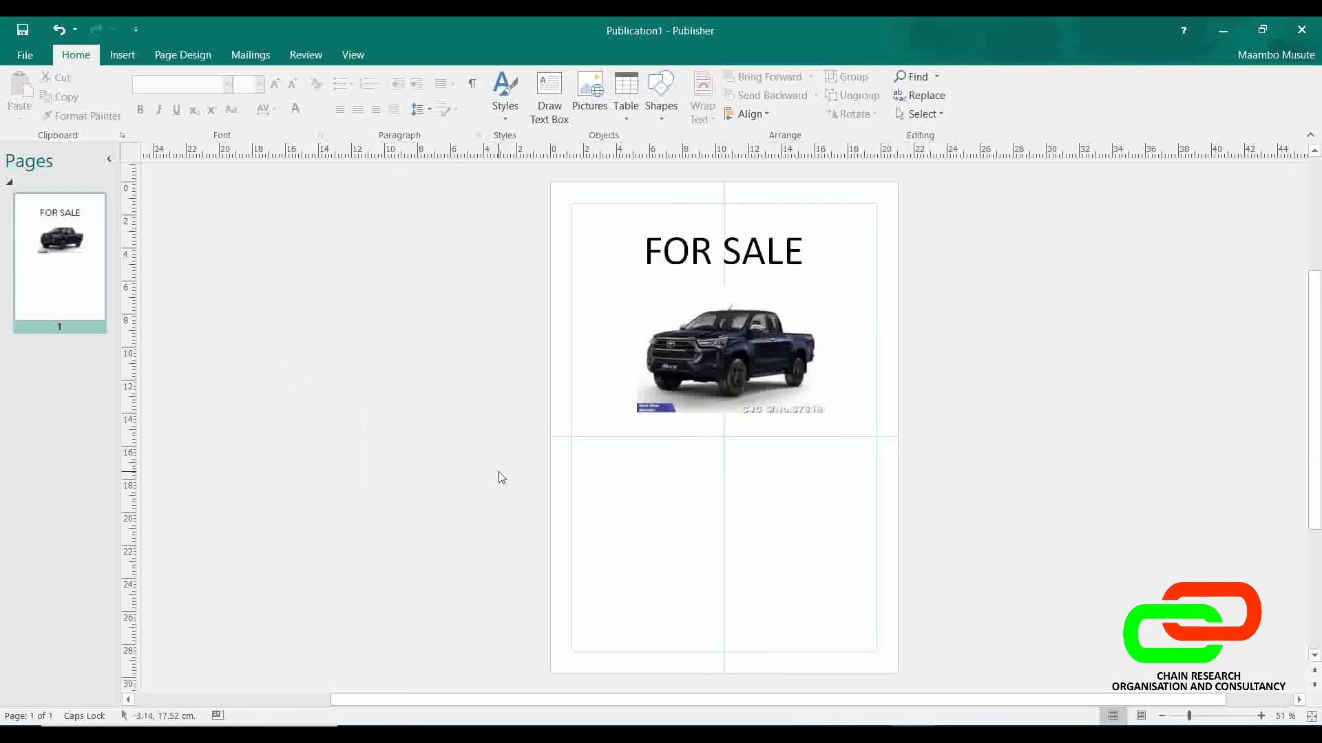
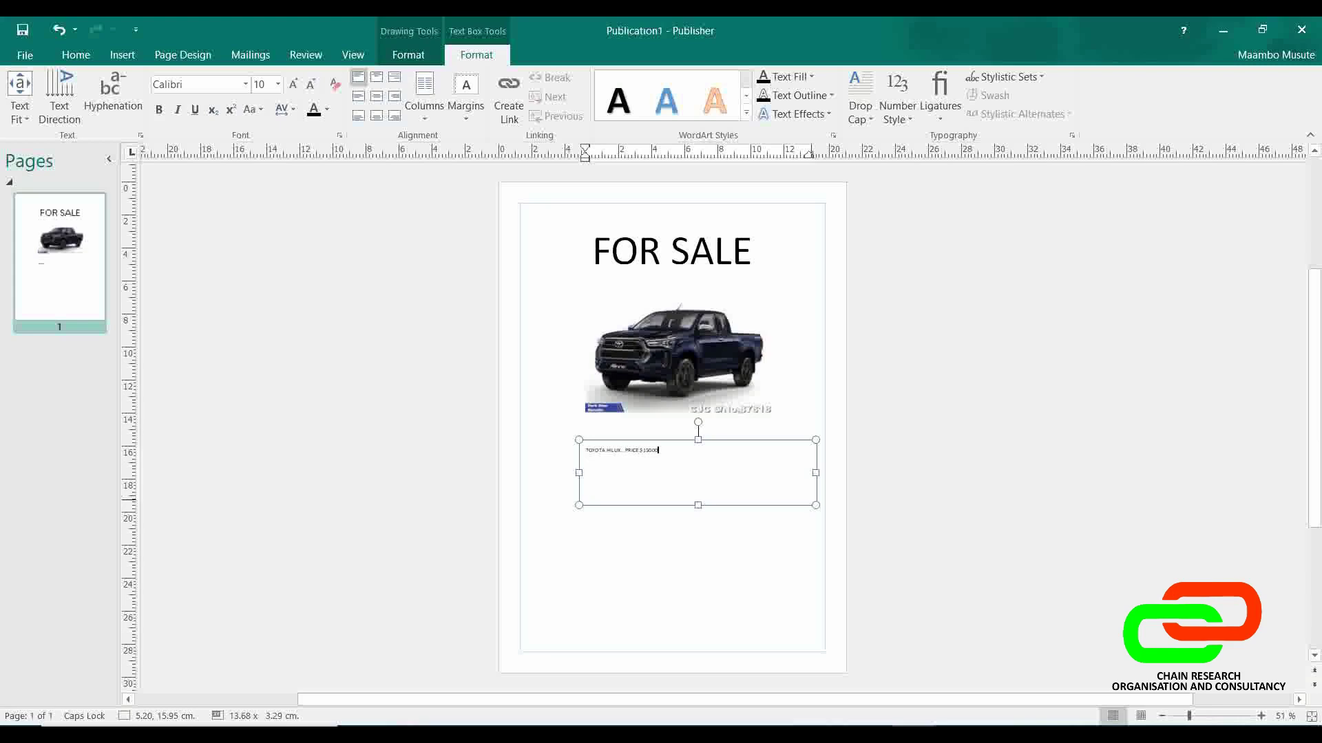
Step: Increase the font size of all the "TOYOTA HILUX.. PRICE $15000" text to 48 pt
key("ctrl+a")
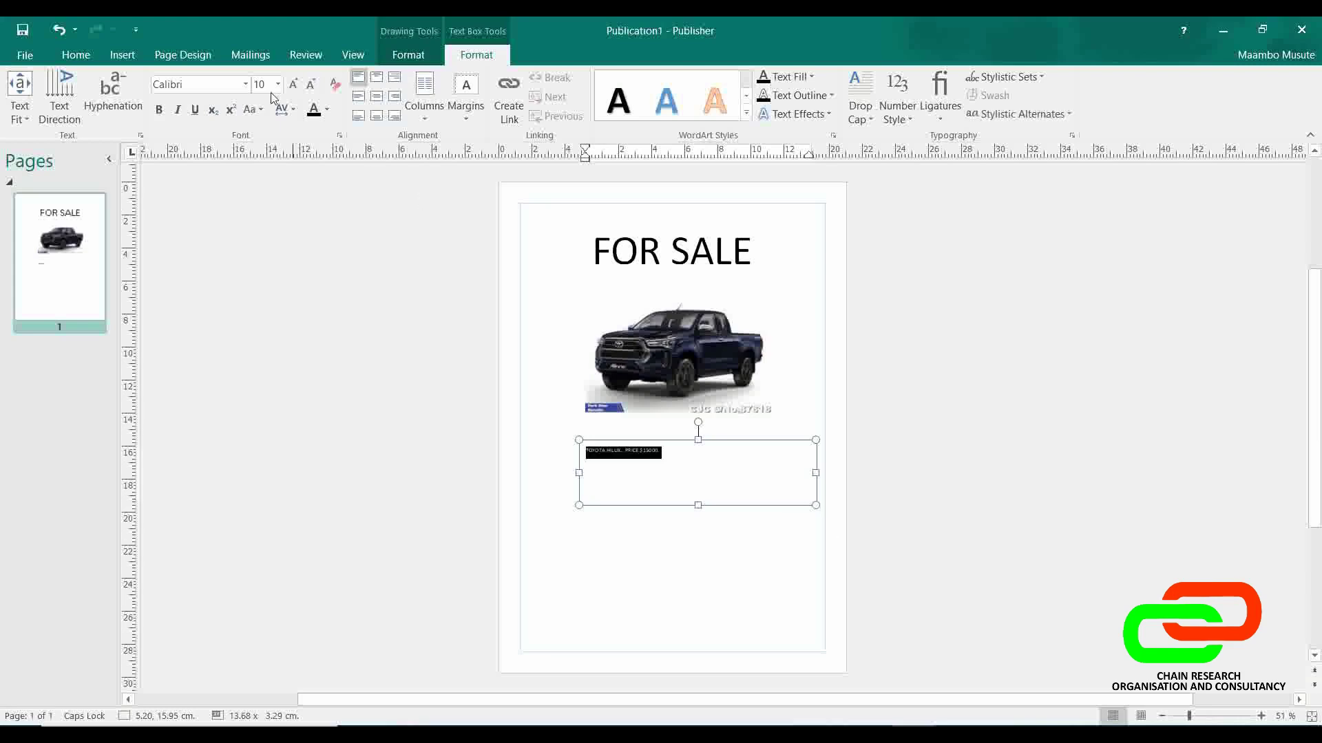
left_click(294, 83)
left_click(294, 84)
left_click(294, 83)
left_click(294, 84)
left_click(294, 83)
left_click(294, 83)
left_click(294, 83)
left_click(294, 83)
left_click(294, 83)
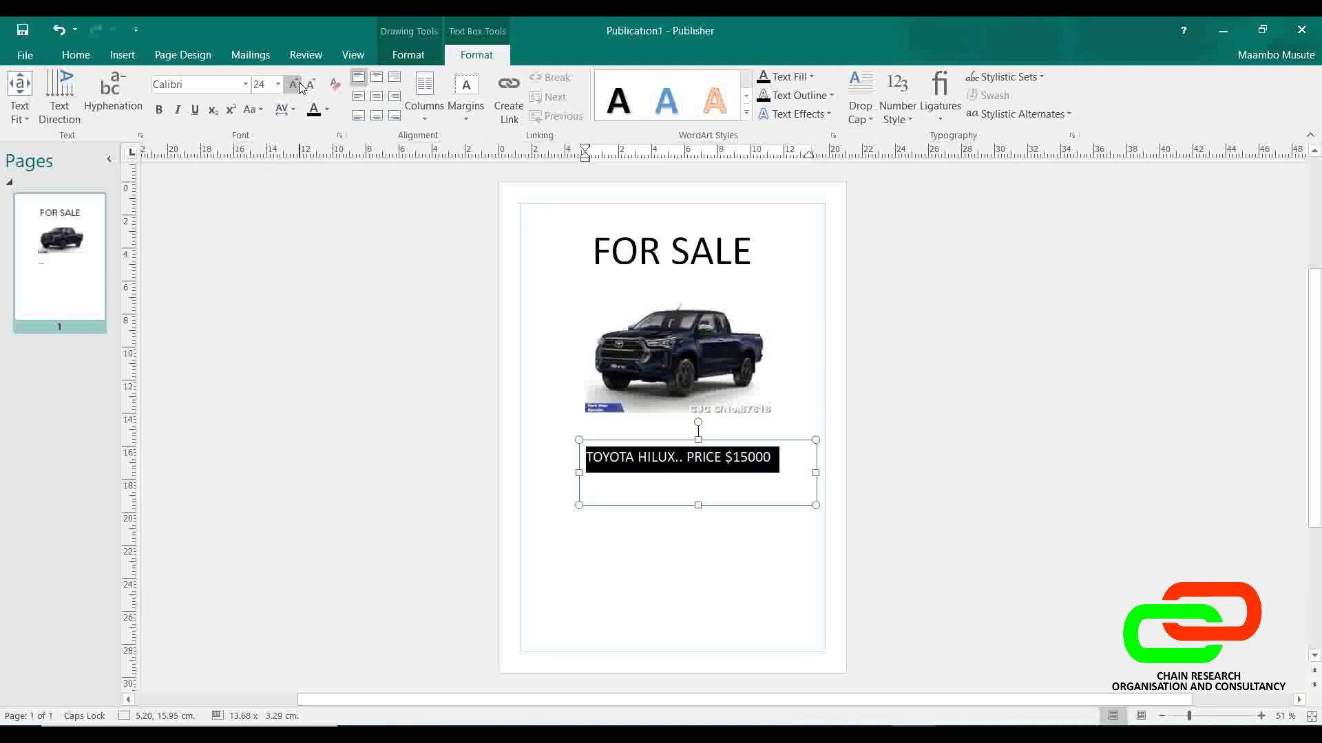
left_click(294, 83)
left_click(294, 83)
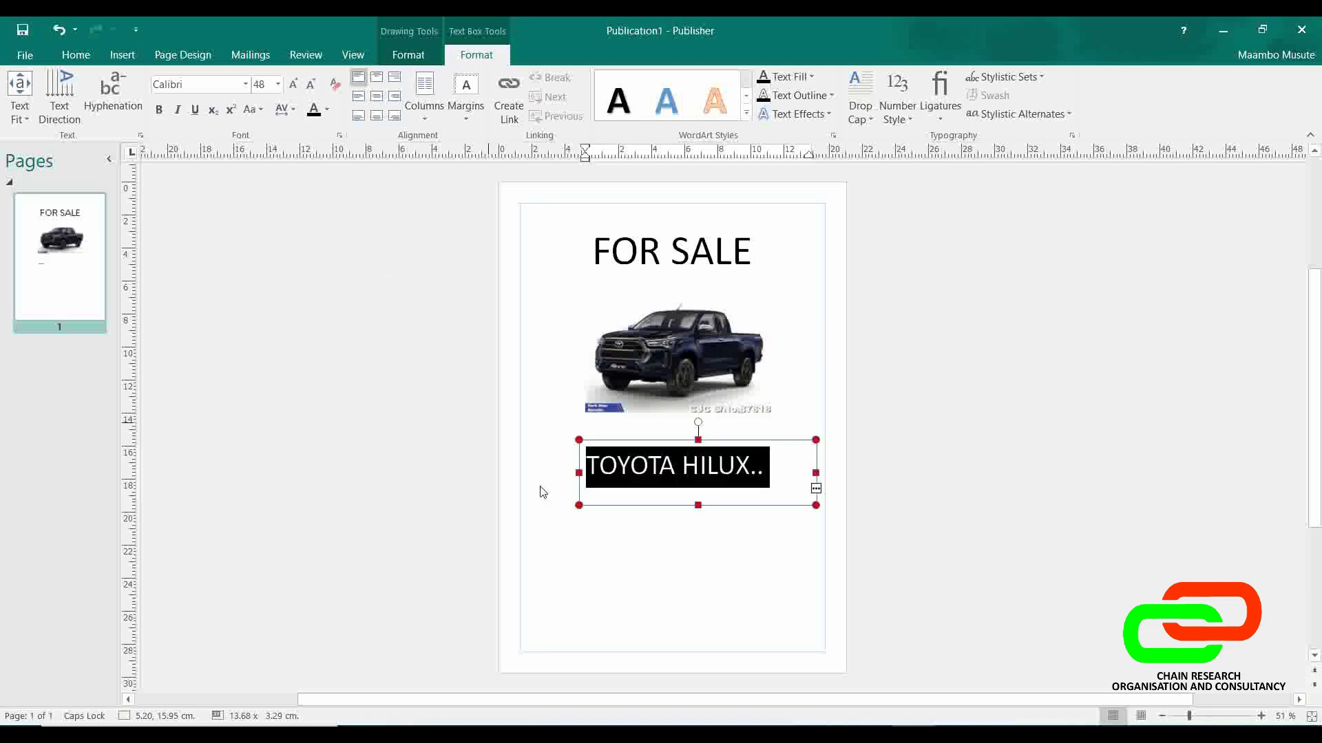
left_click(586, 552)
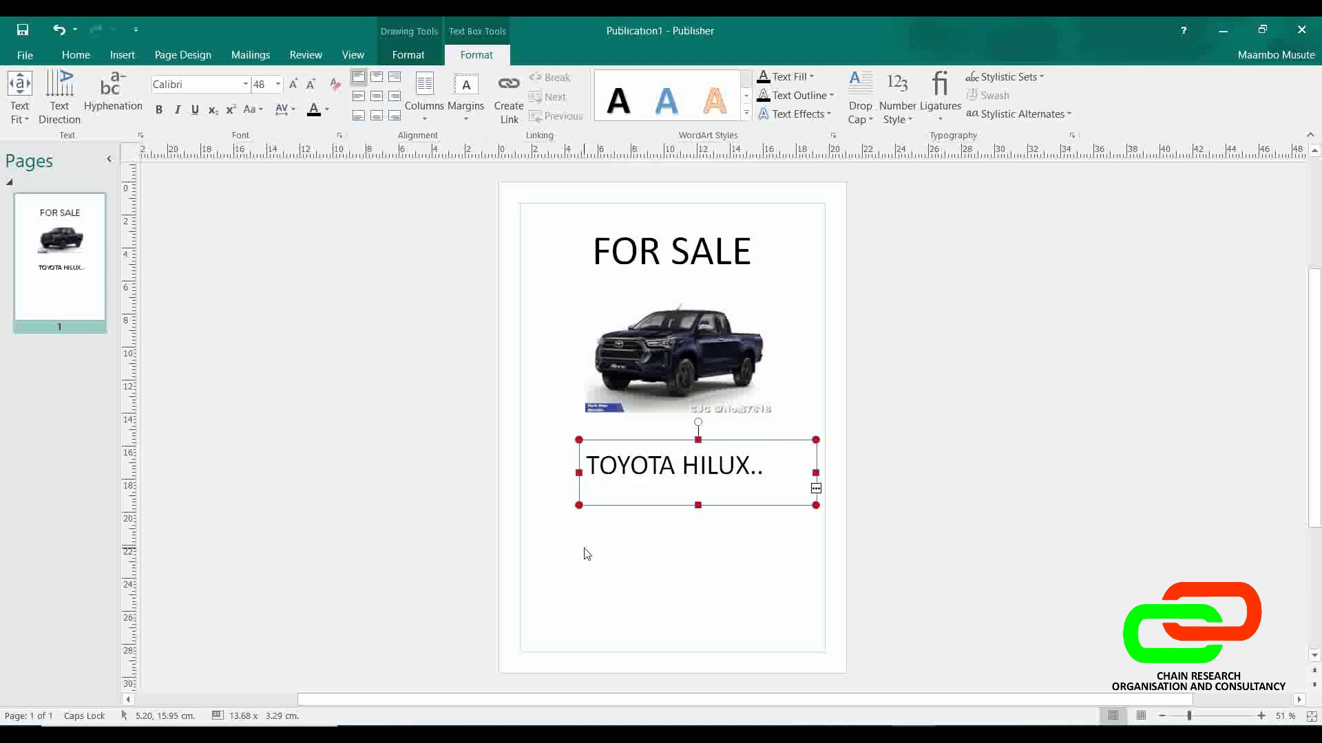
Step: Widen the price text box on both sides to about 22.60 cm so the whole "TOYOTA HILUX.. PRICE $15000" line fits
left_click(641, 454)
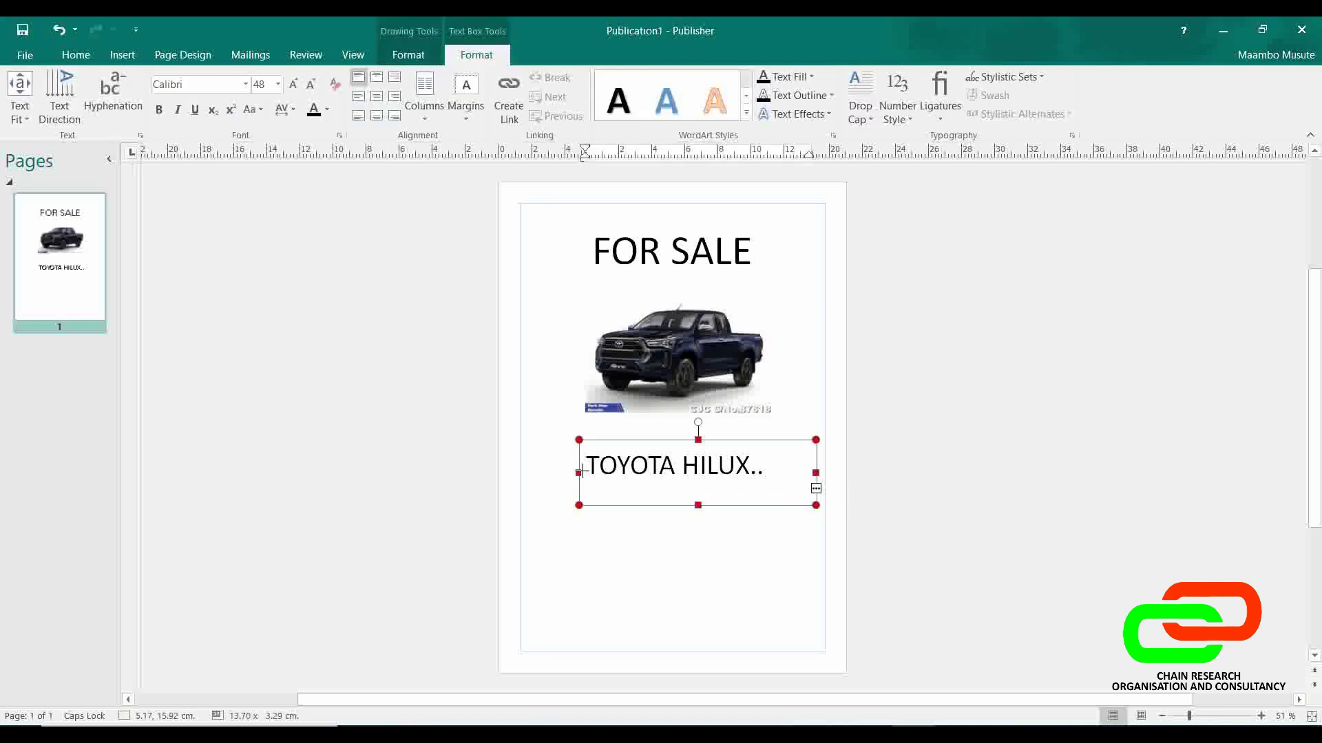
left_click_drag(581, 472, 516, 473)
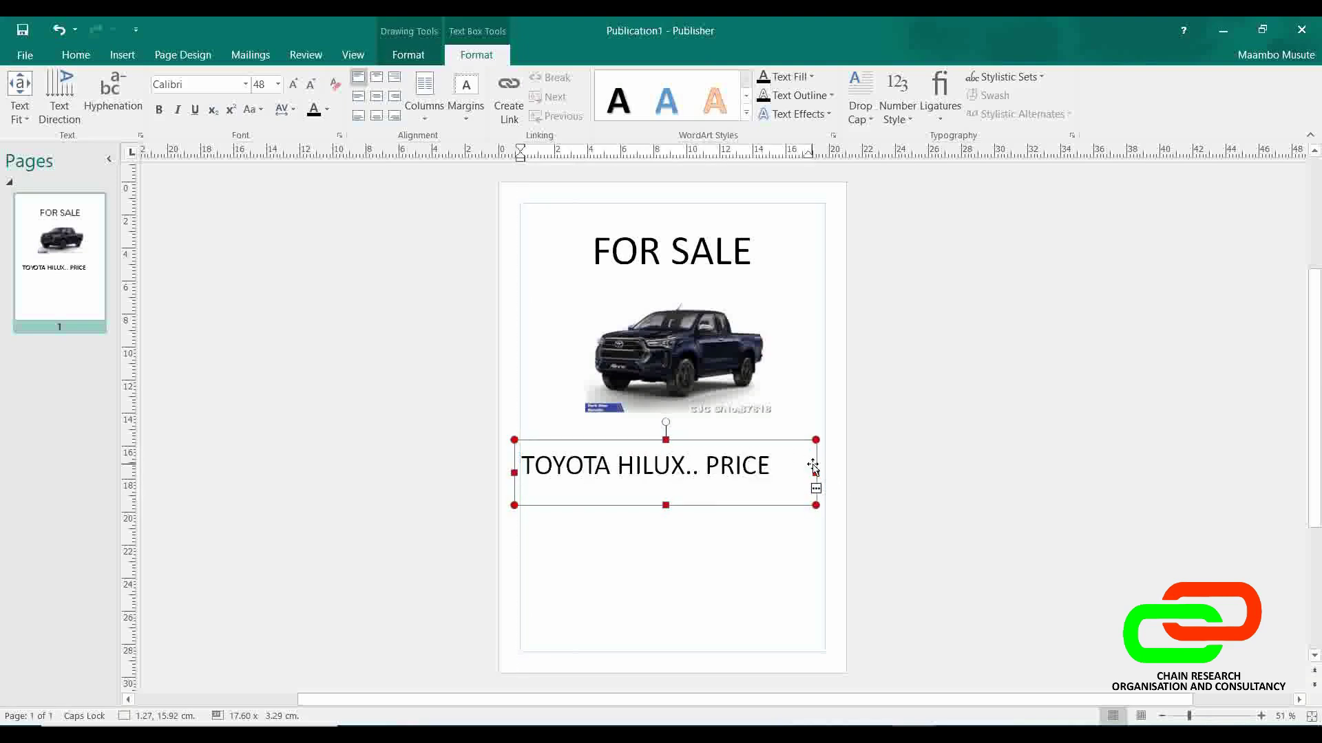
left_click_drag(817, 473, 902, 475)
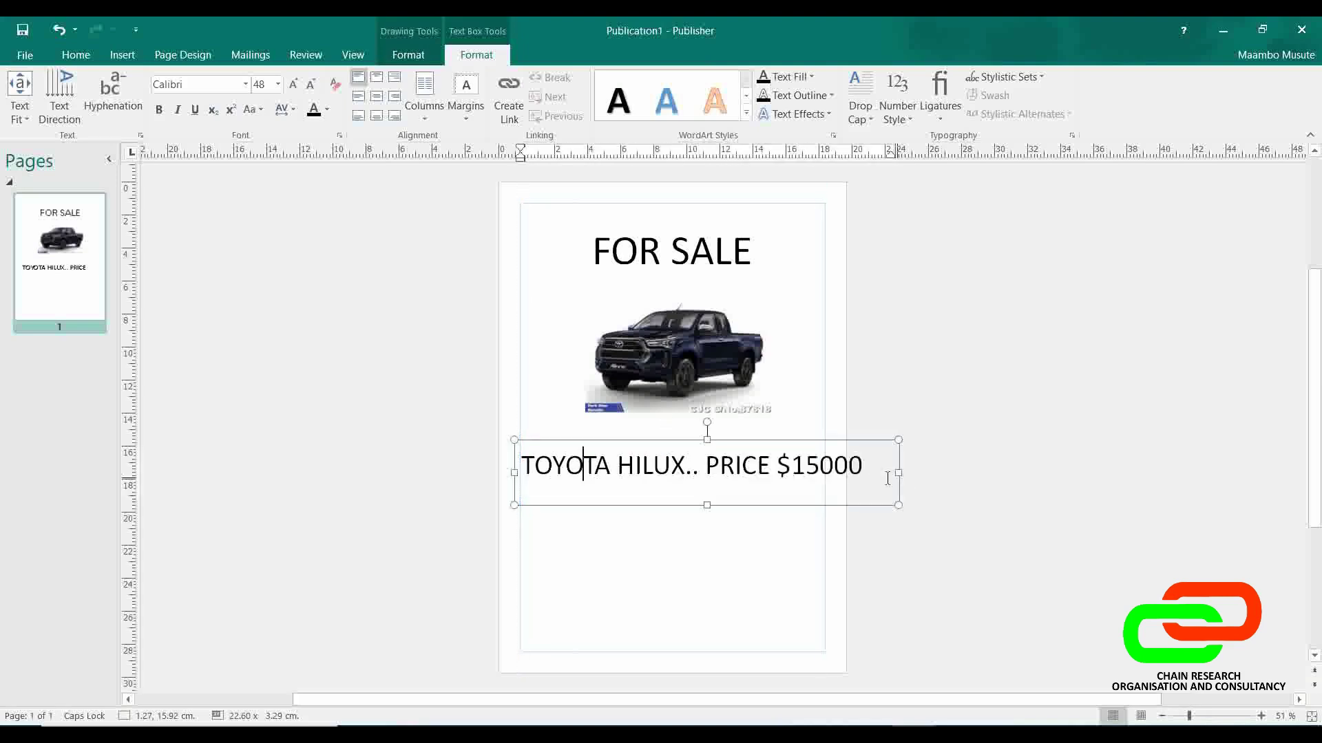
Step: Reduce all the "TOYOTA HILUX.. PRICE $15000" text to 36 pt and center it both ways within its text box
key("ctrl+a")
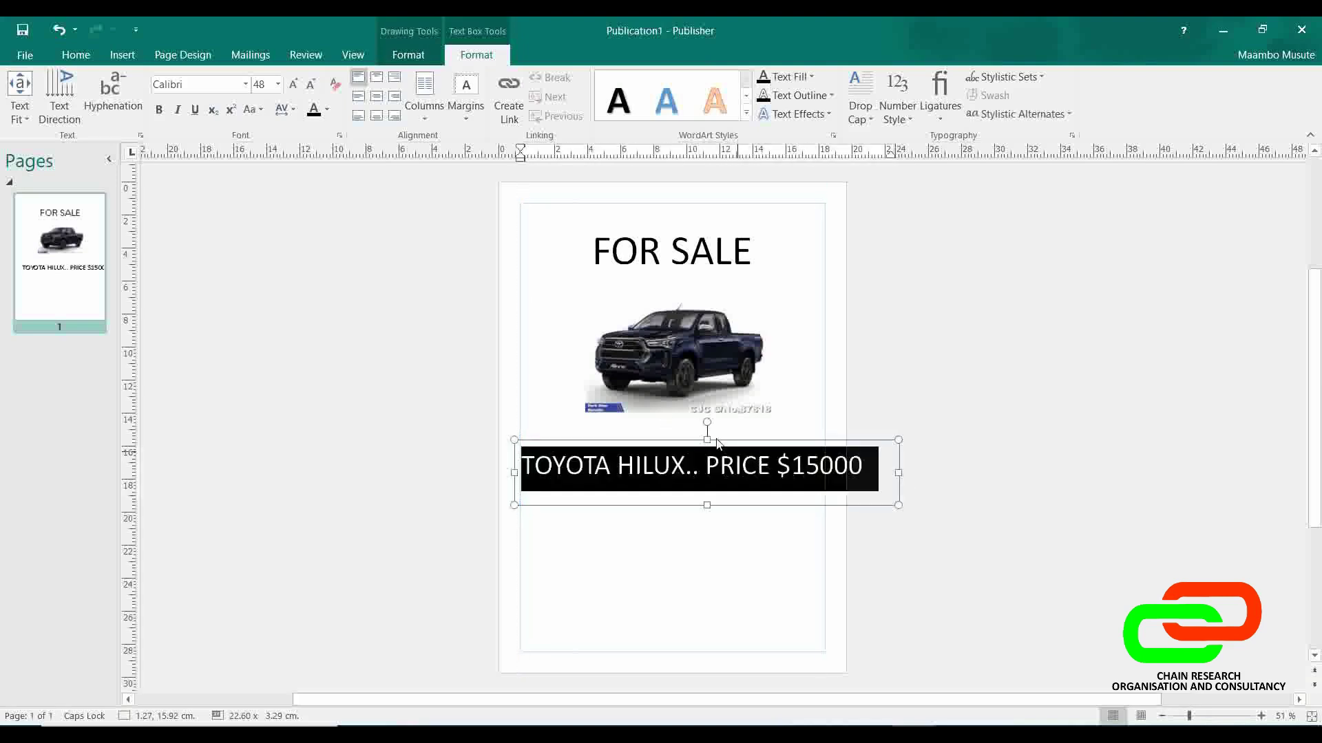
left_click(312, 84)
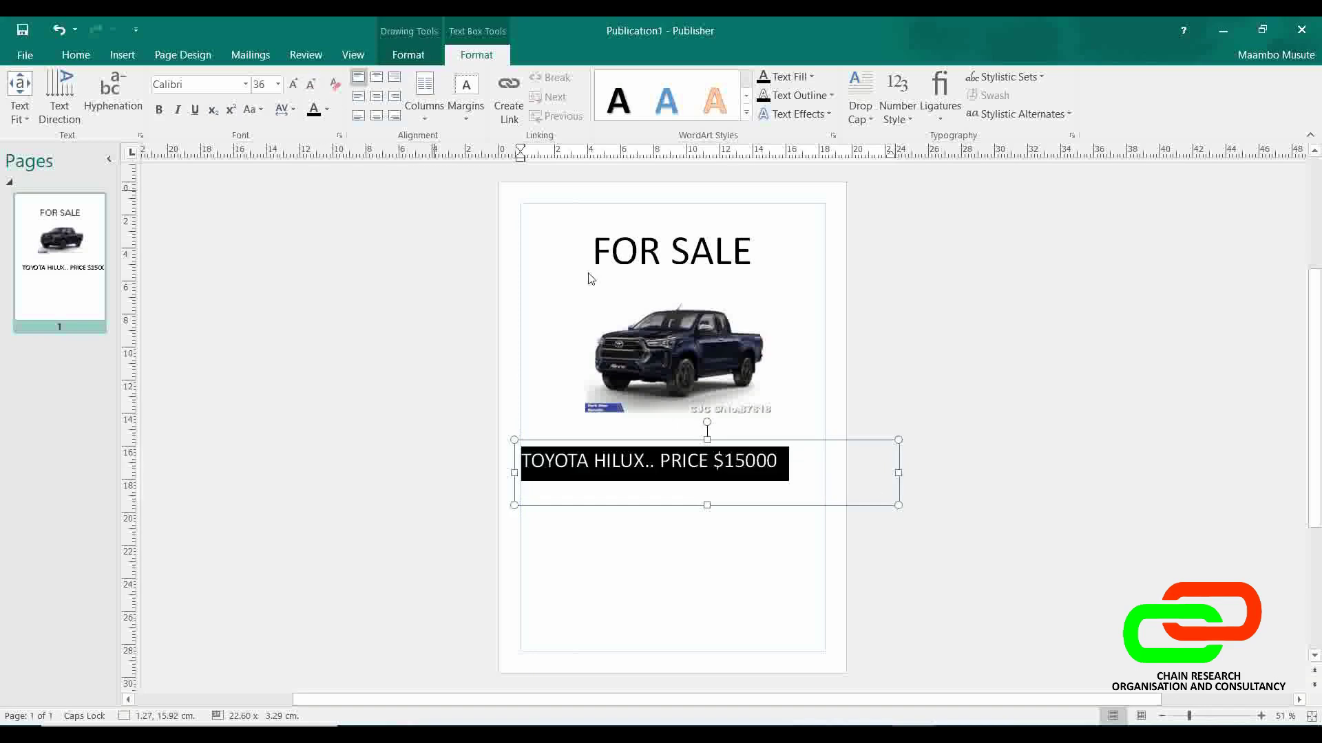
left_click(378, 100)
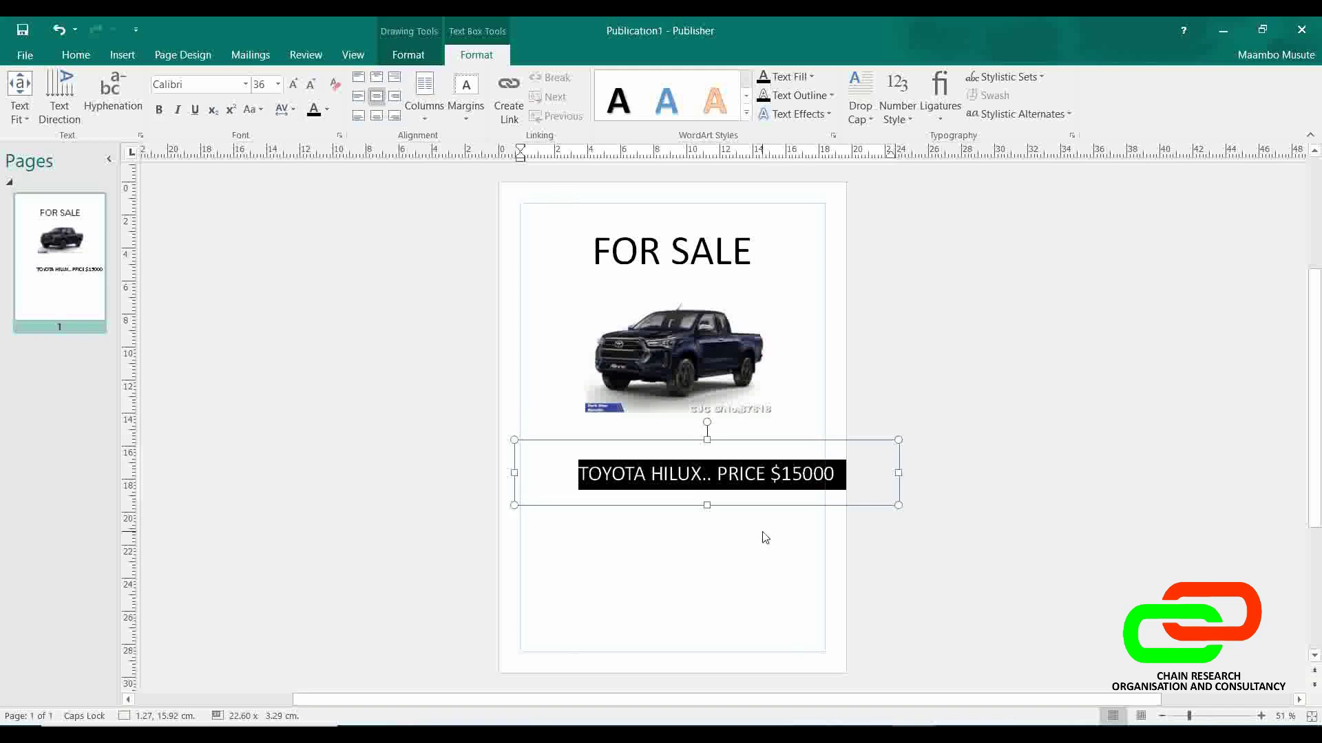
Step: Narrow the price text box to about 19.26 cm and center it horizontally between the page margins
left_click(790, 608)
left_click(699, 474)
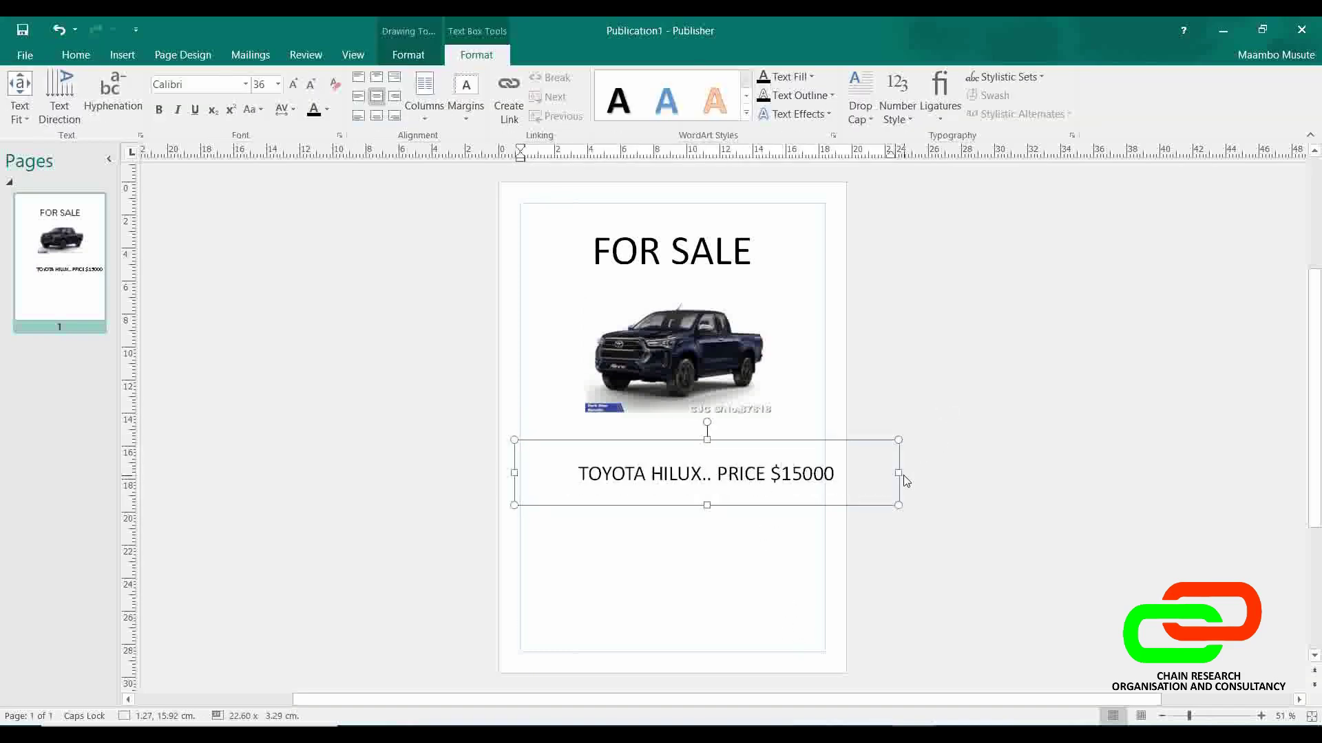
left_click_drag(898, 473, 840, 474)
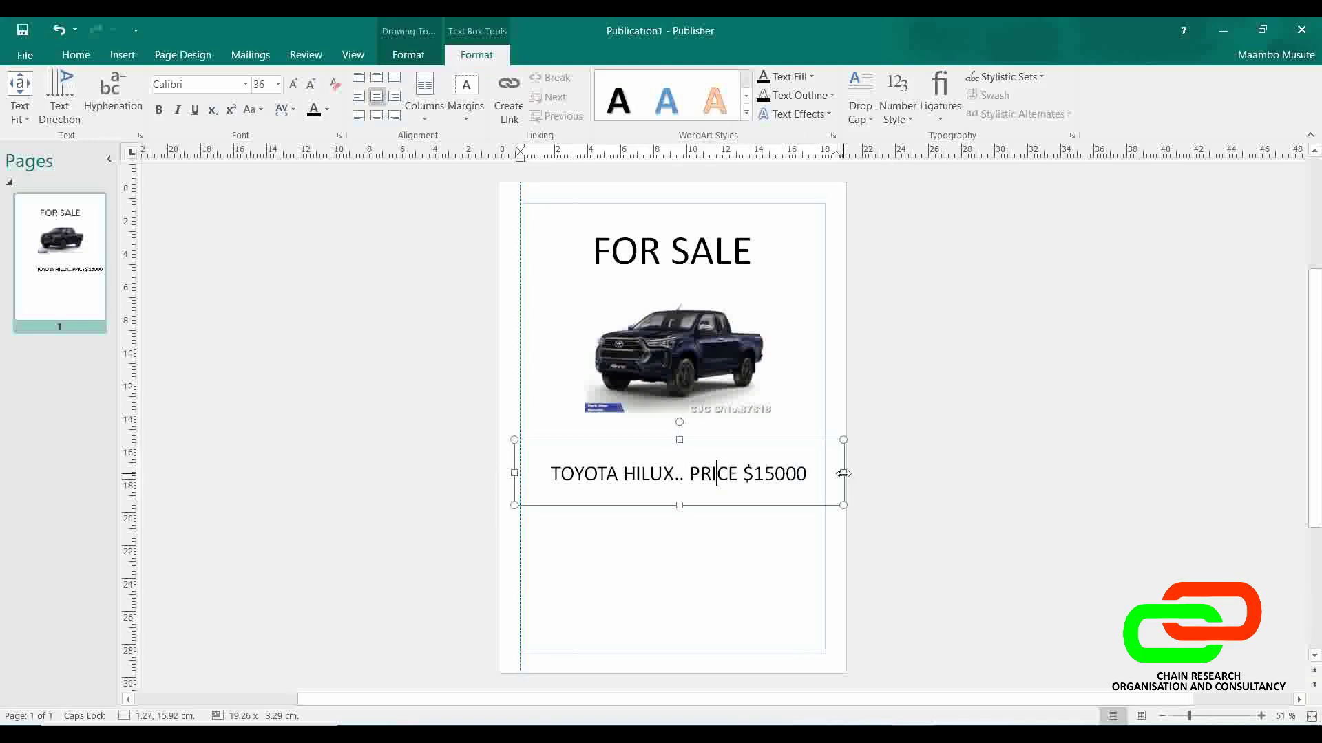
left_click(715, 474)
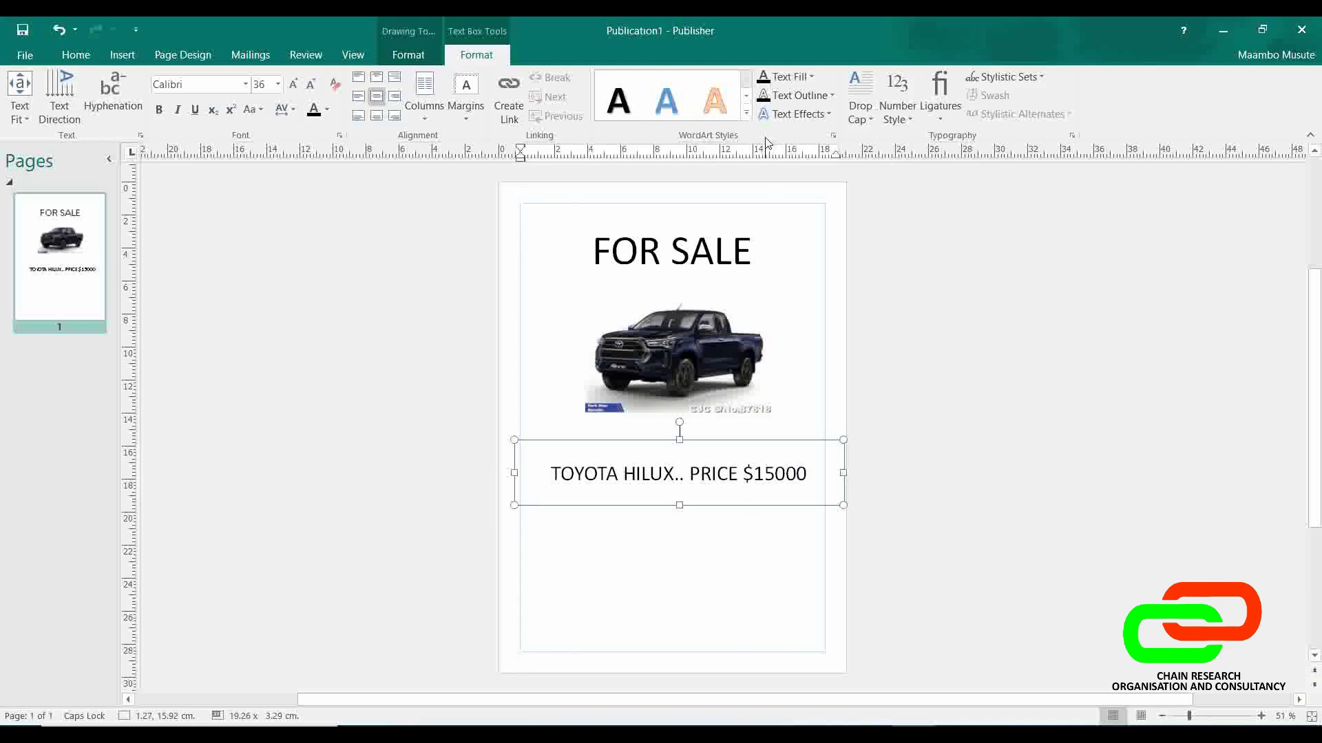
left_click(75, 55)
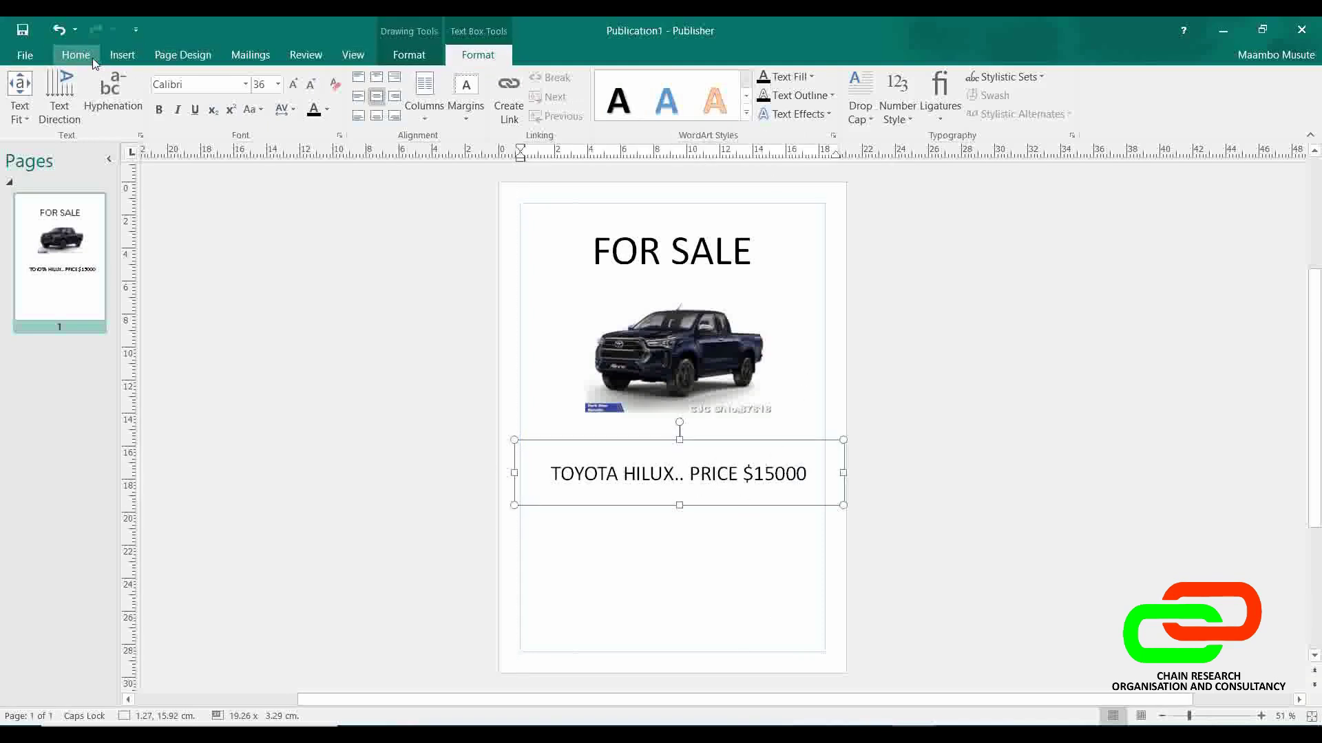
left_click(757, 117)
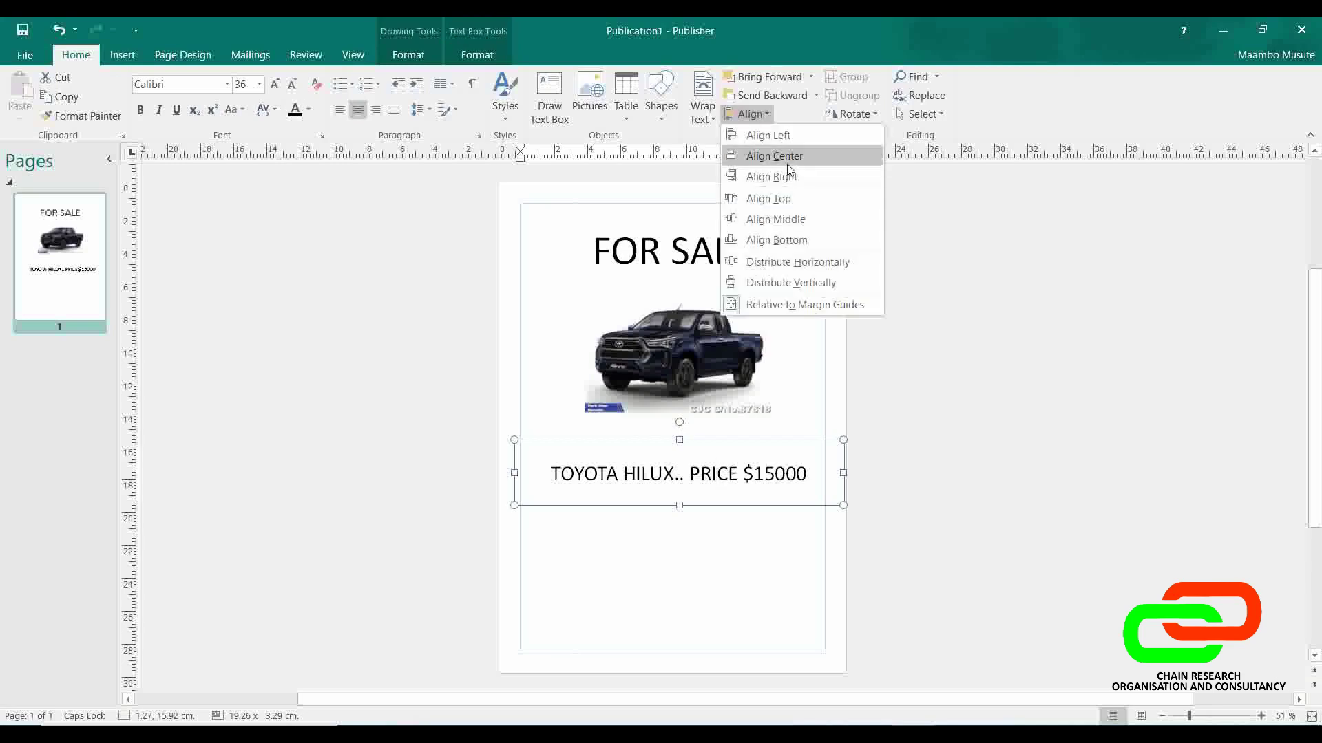
left_click(790, 157)
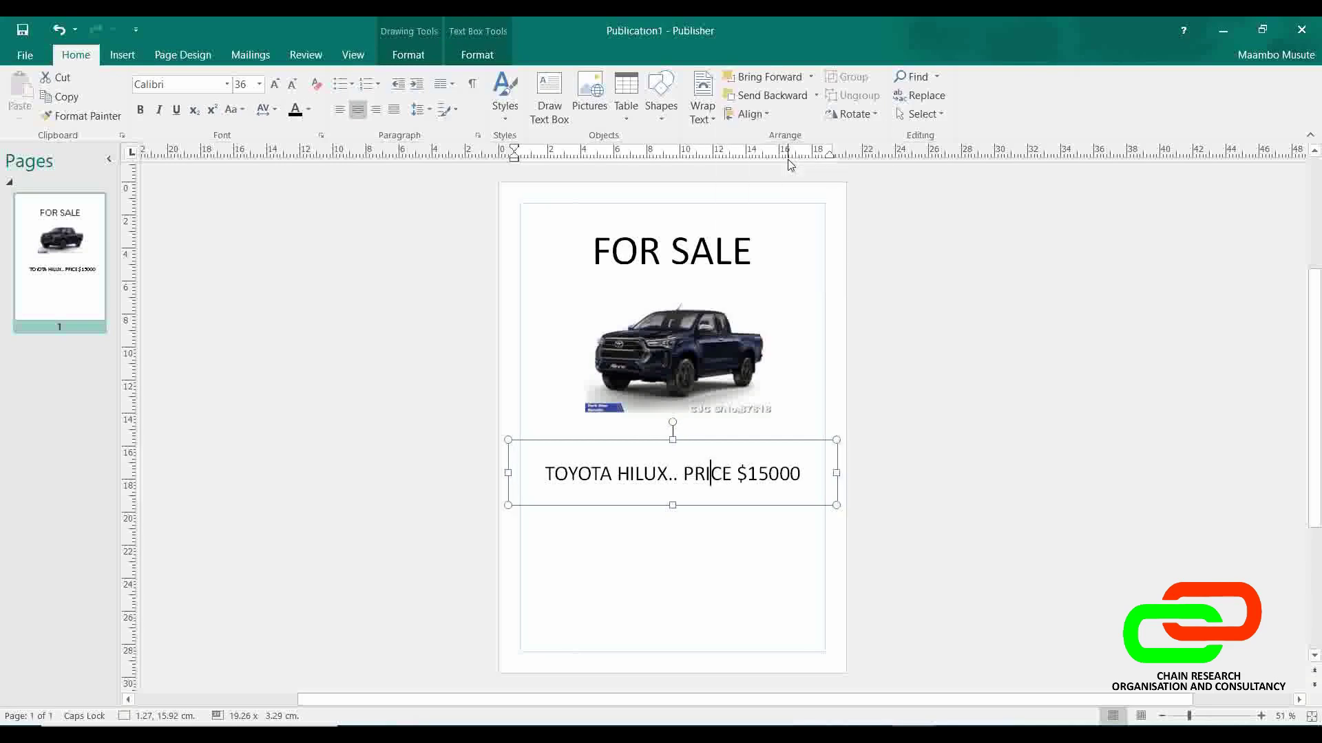
left_click(797, 575)
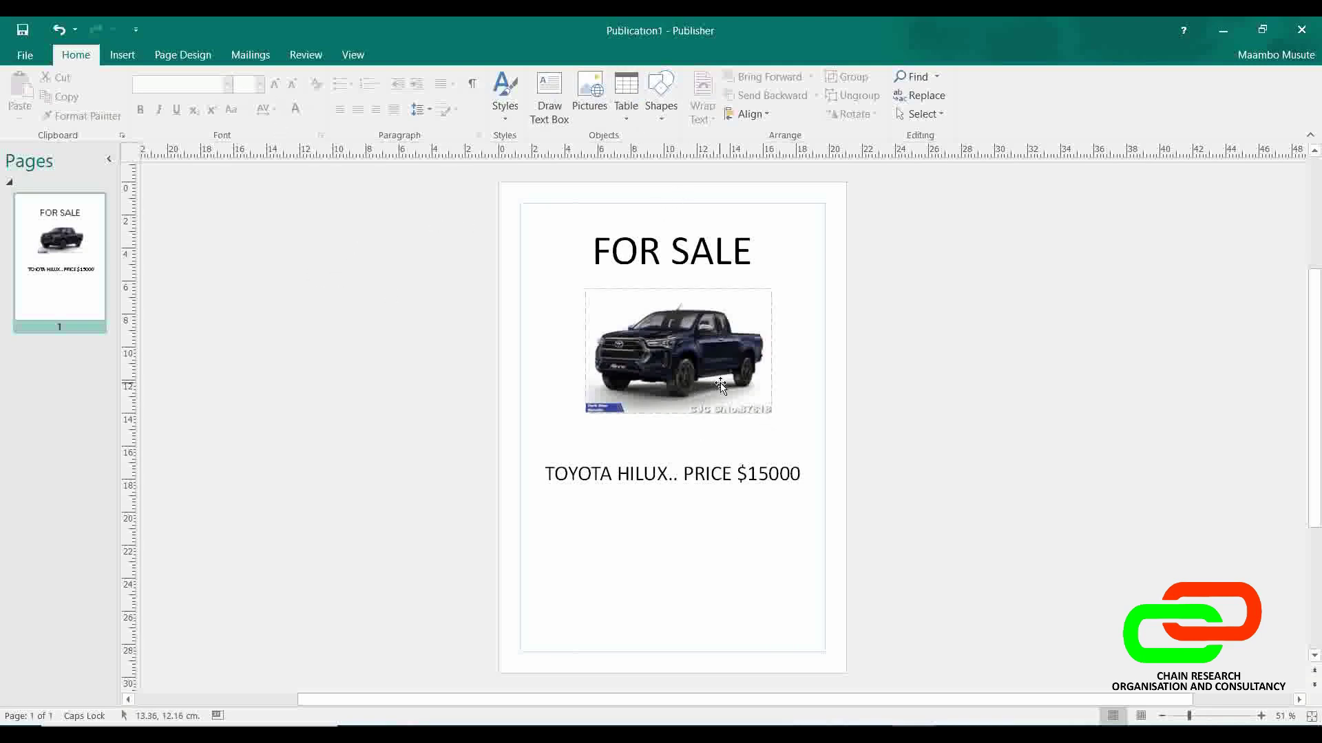
Step: Move the truck picture slightly left beneath "FOR SALE" and place the price text lower on the page
left_click_drag(720, 387, 785, 544)
left_click_drag(771, 451, 699, 390)
left_click(750, 468)
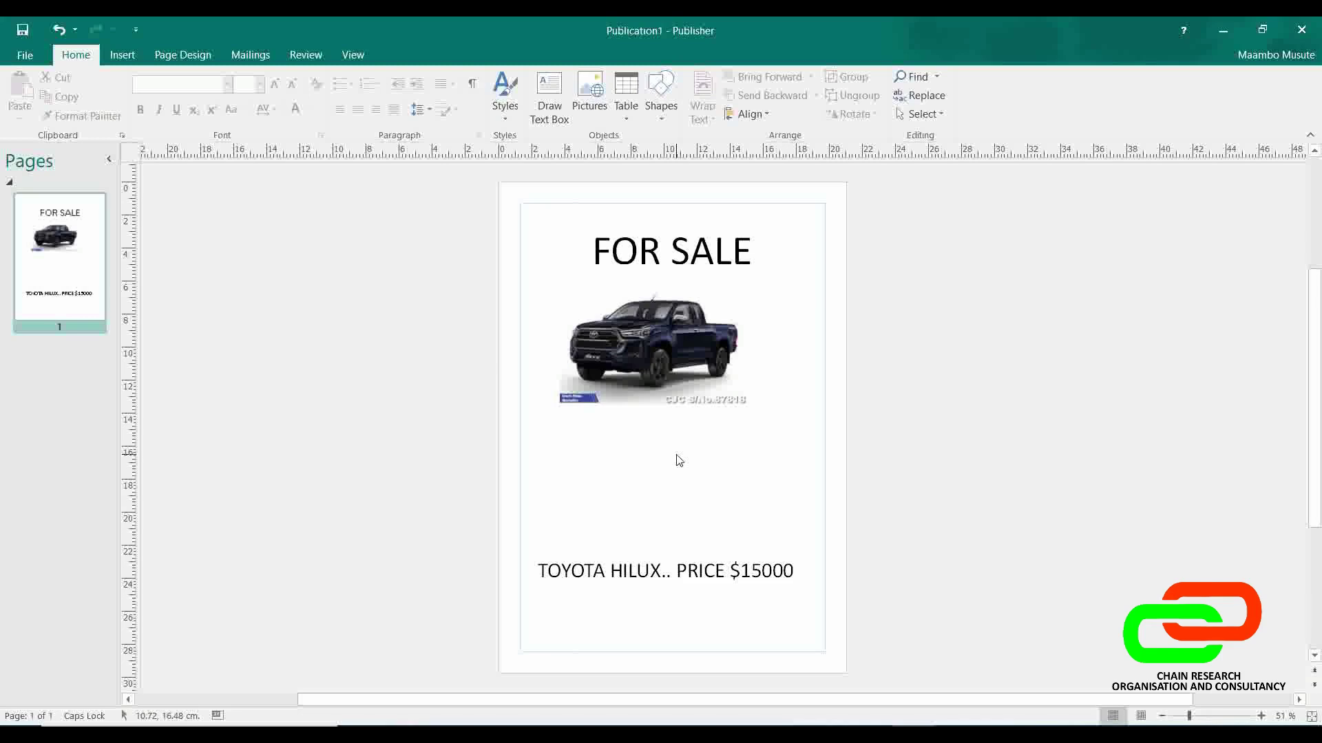
Step: Look through the built-in Flyers templates for new publications and return to the template categories
left_click(39, 60)
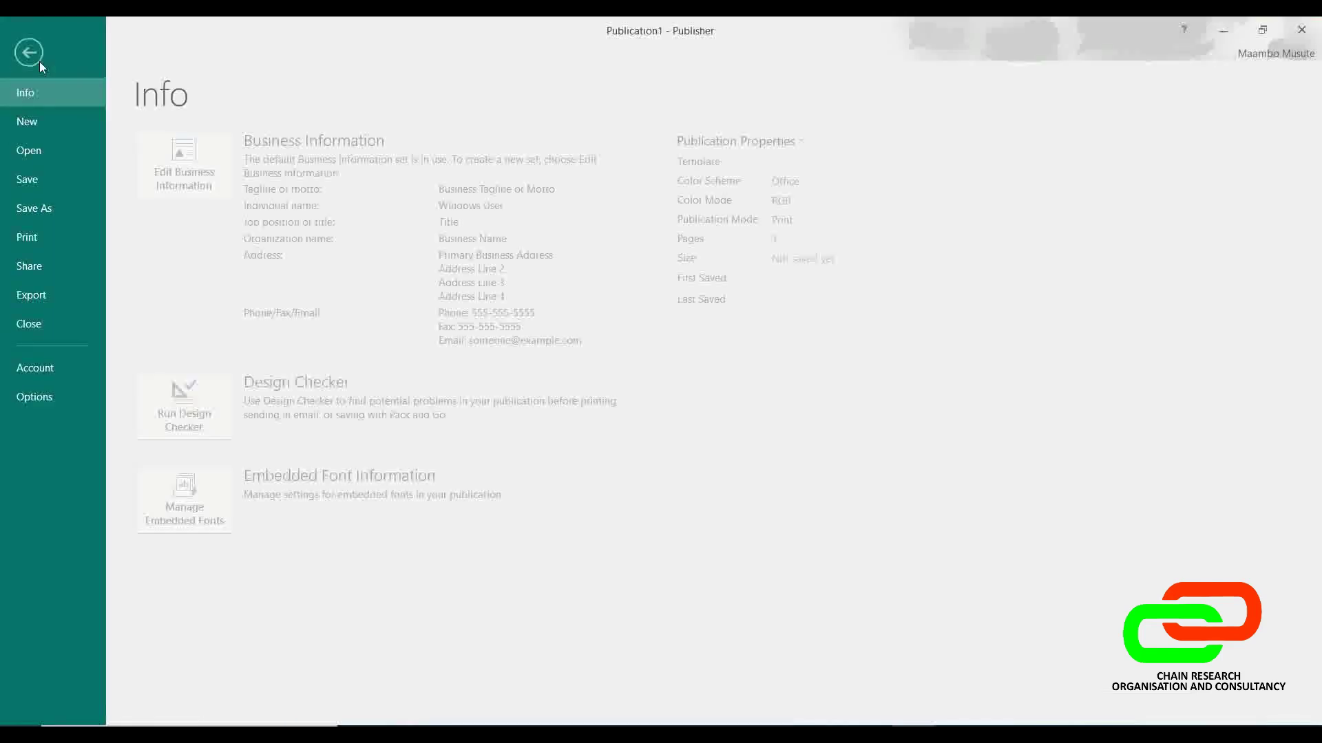
left_click(52, 126)
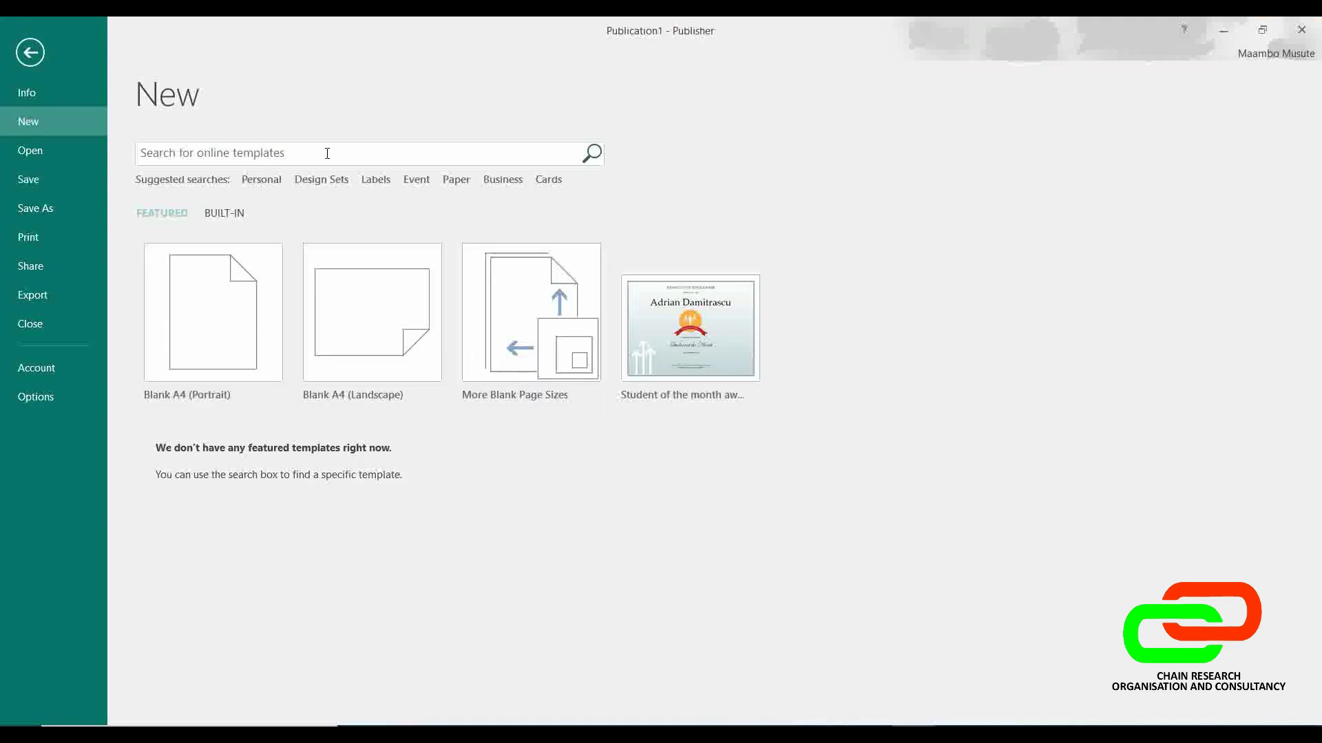
left_click(229, 213)
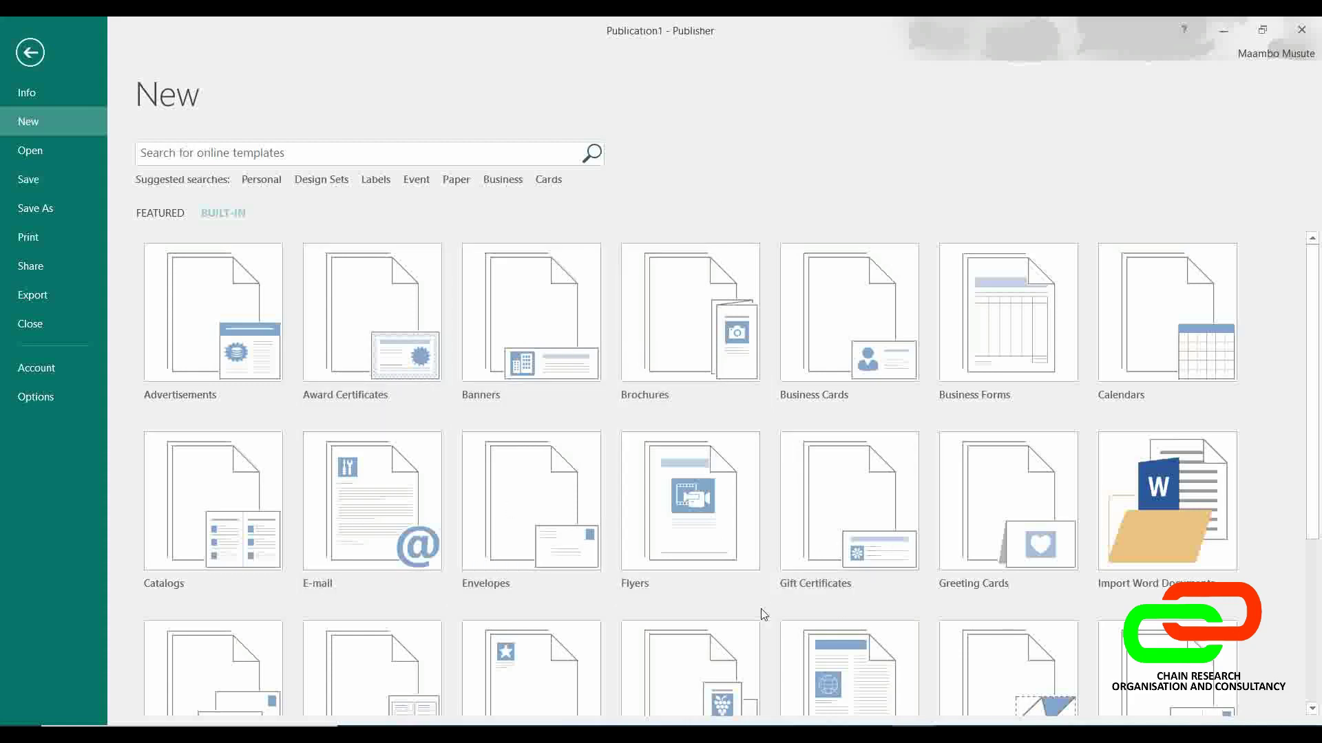
left_click(659, 505)
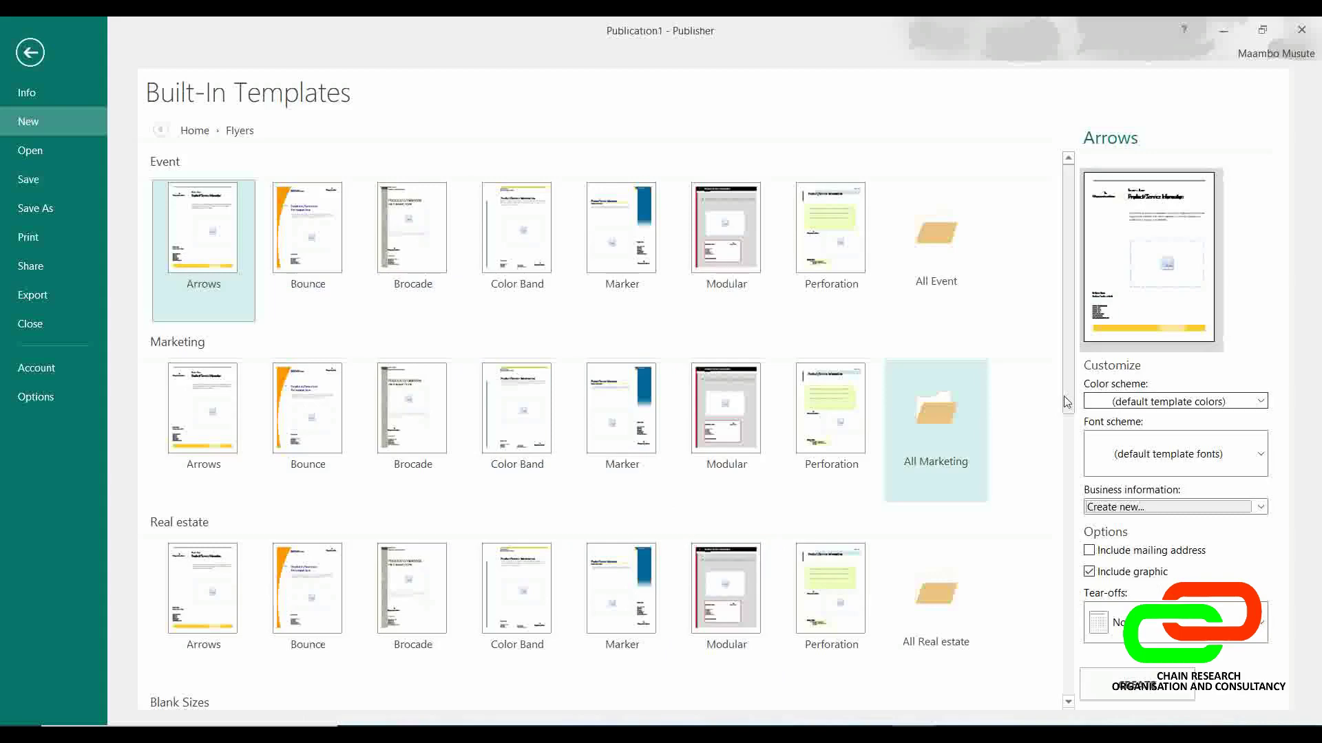
left_click_drag(1068, 398, 1079, 491)
scroll(1080, 490, "up", 3)
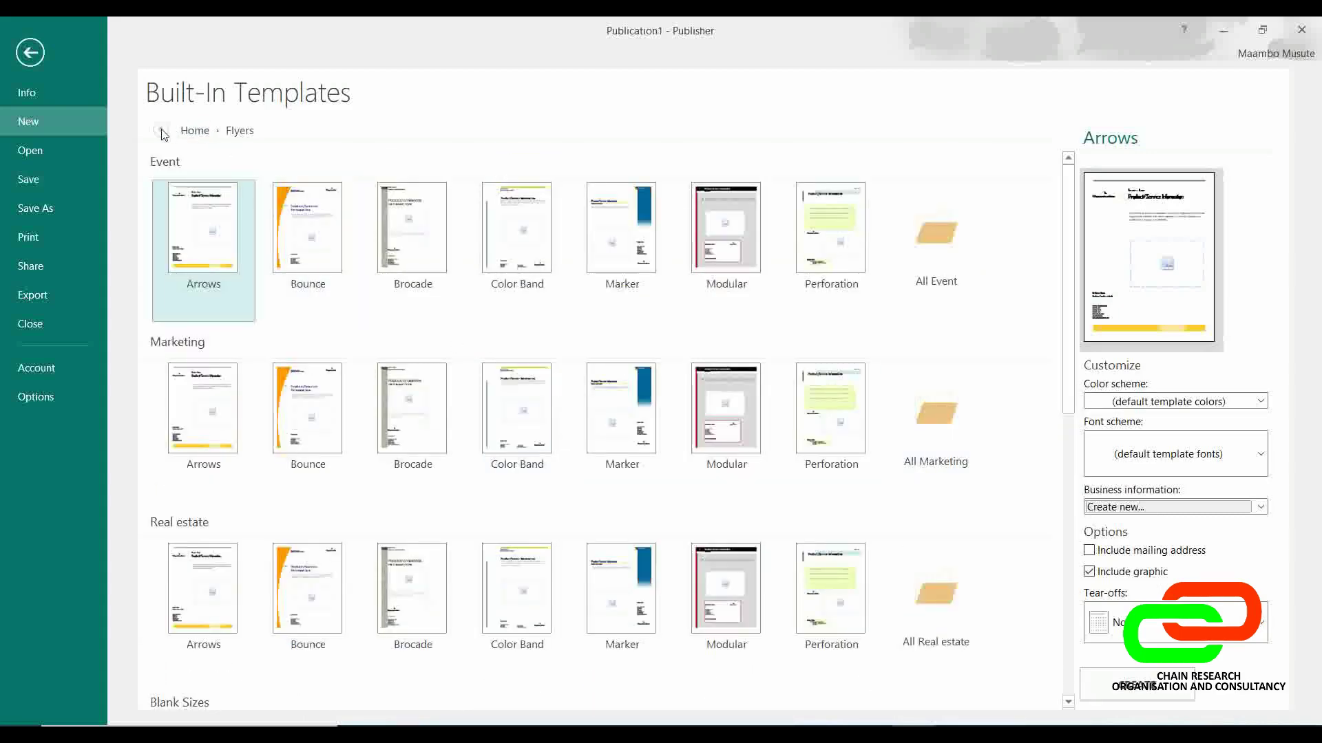
left_click(183, 131)
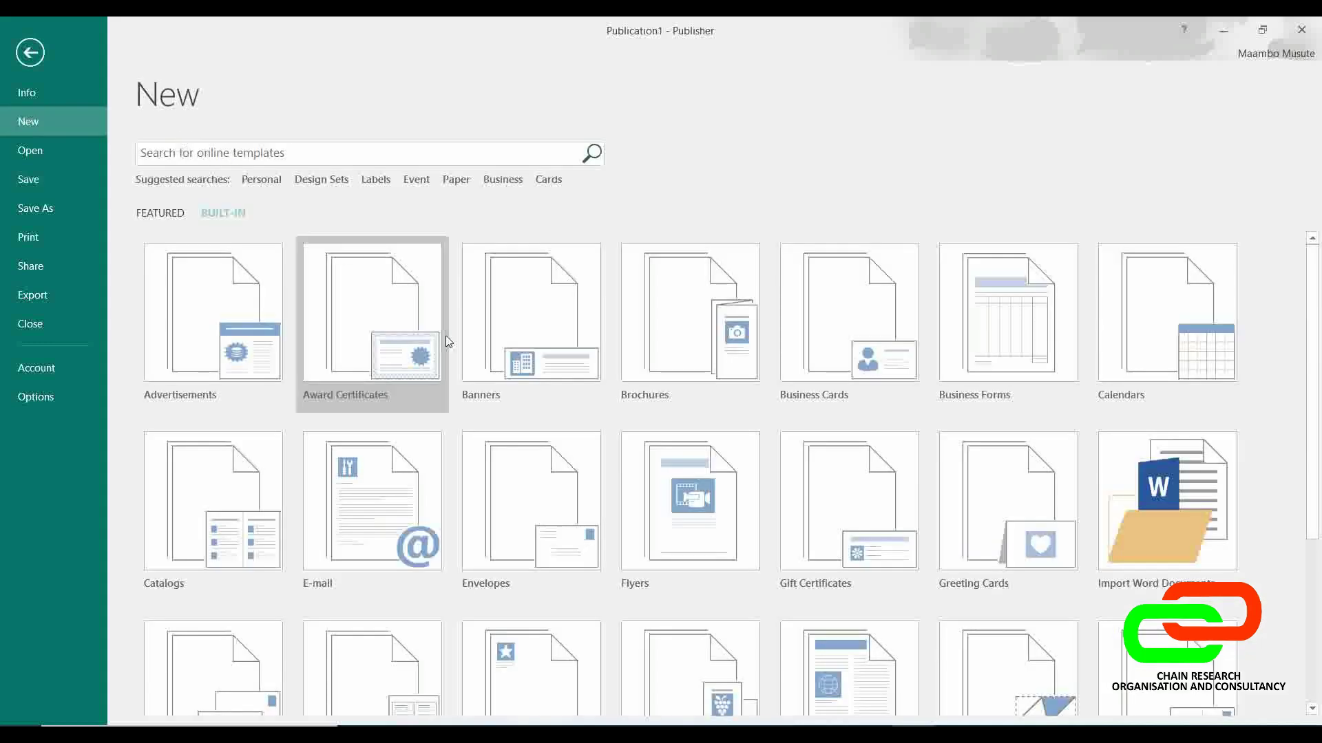
Step: Create a new publication from the built-in "Appreciation 7" award certificate template
left_click(382, 342)
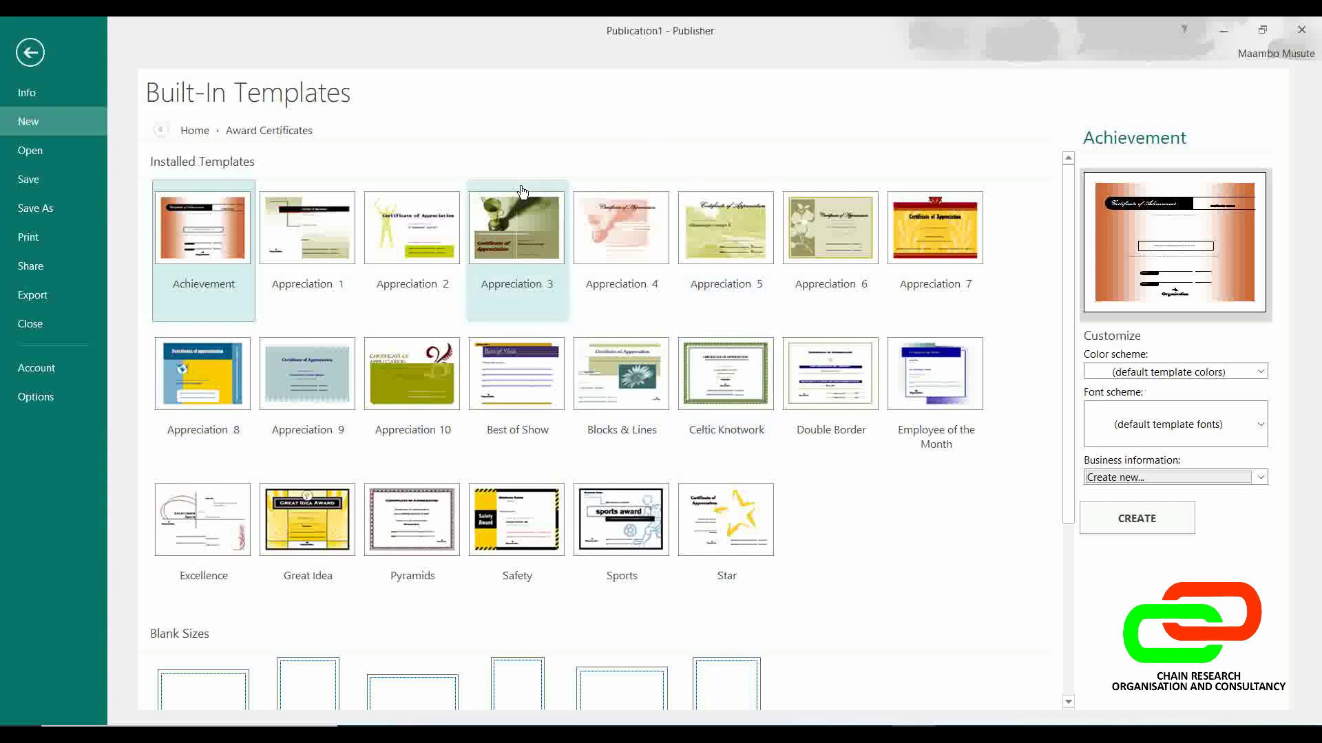
left_click(624, 236)
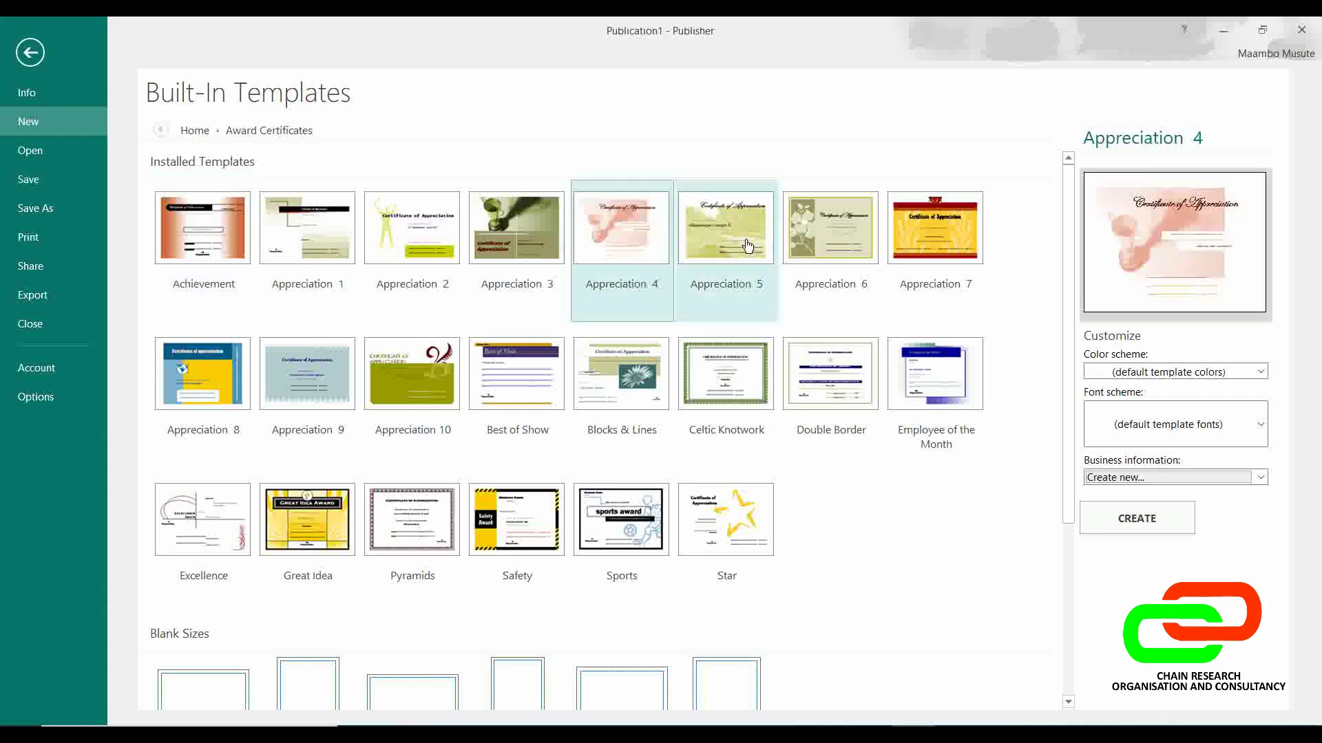
left_click(747, 242)
left_click(862, 238)
left_click(939, 237)
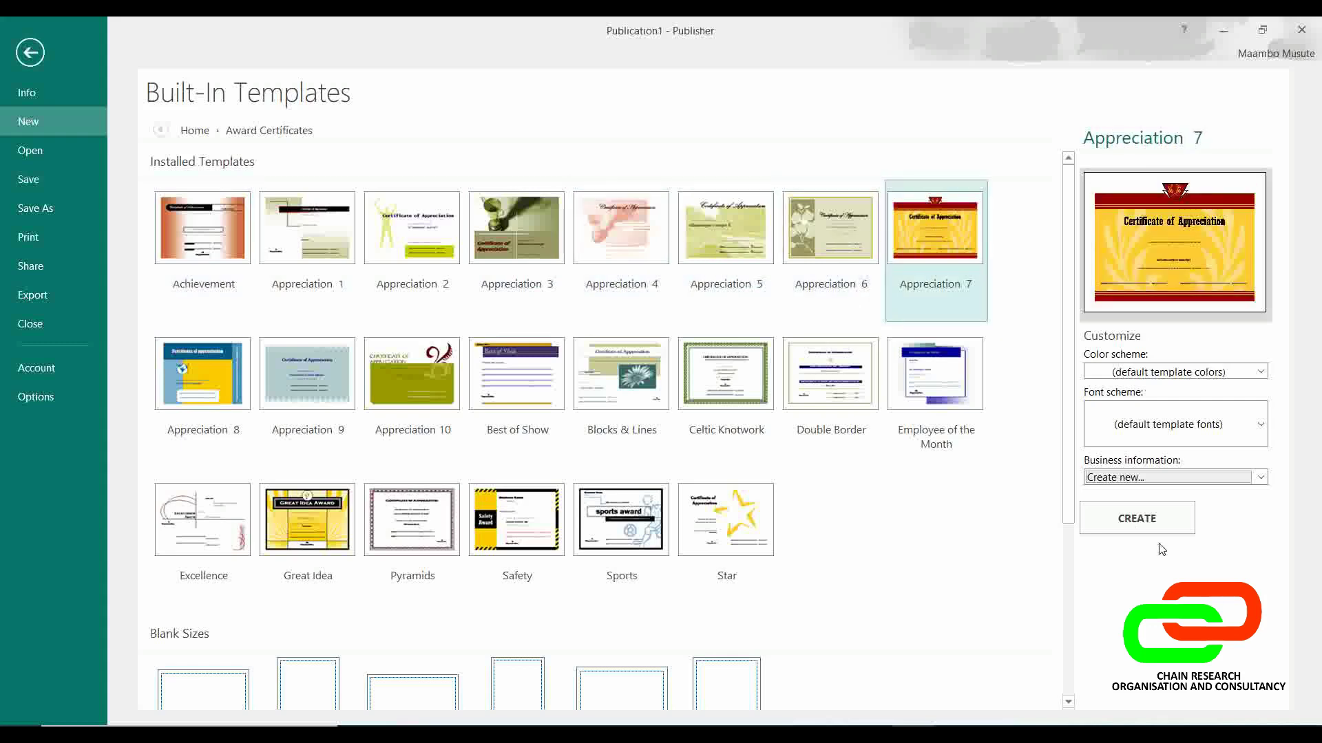
left_click(1150, 518)
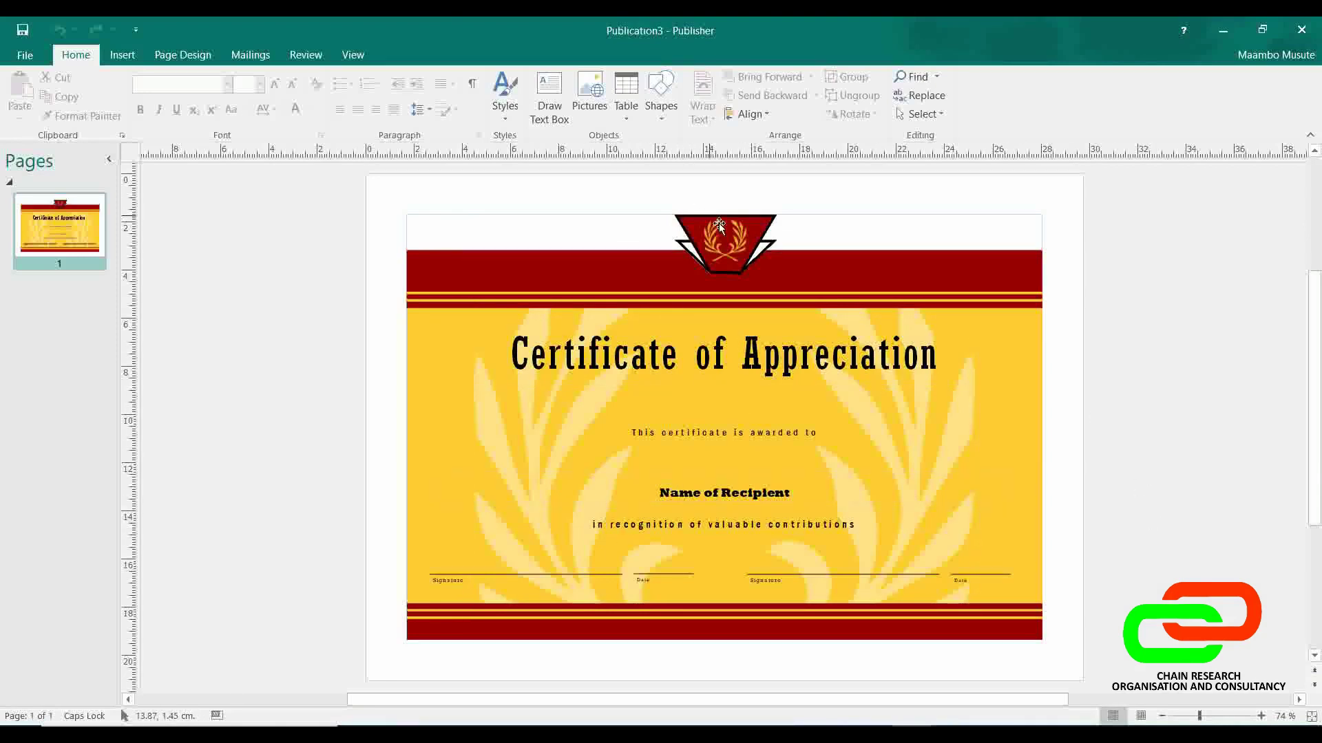
Step: Examine the certificate's editable parts by selecting its emblem, title, recipient name, recognition text, signature label and signature line
left_click(736, 241)
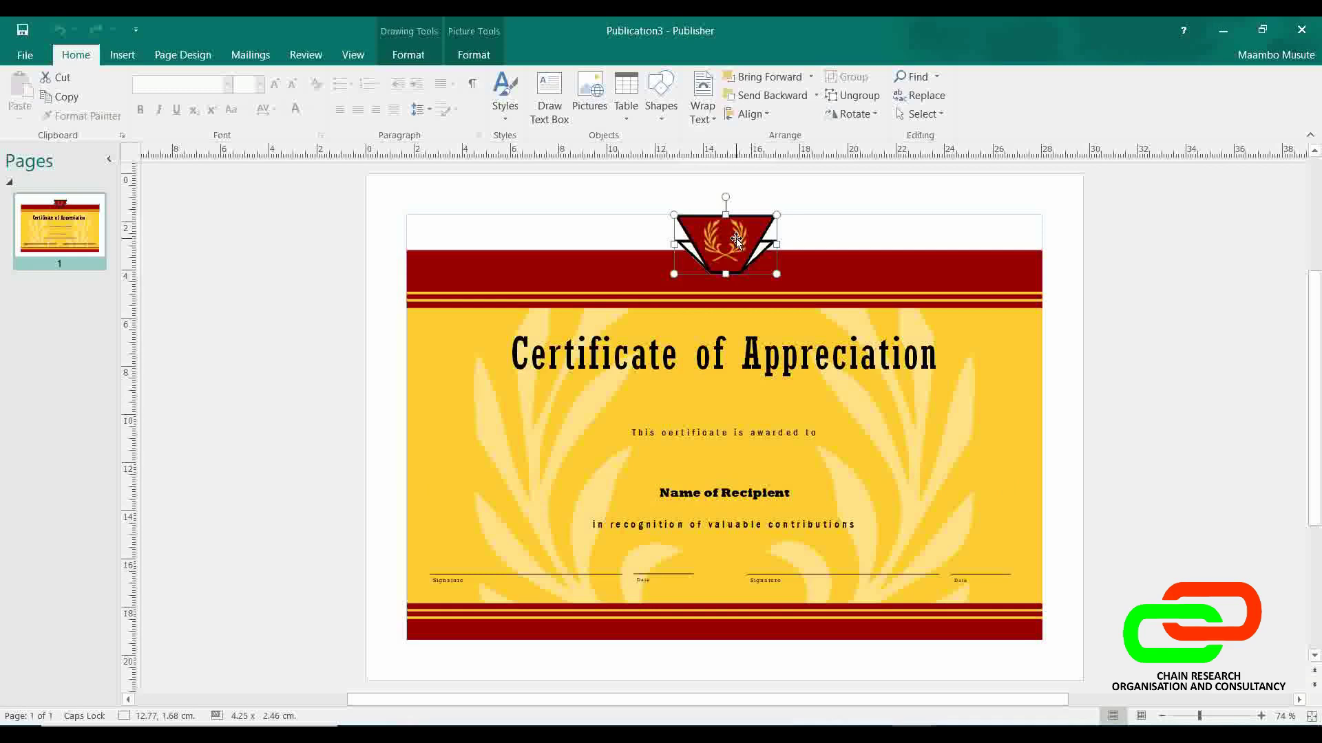
triple_click(781, 362)
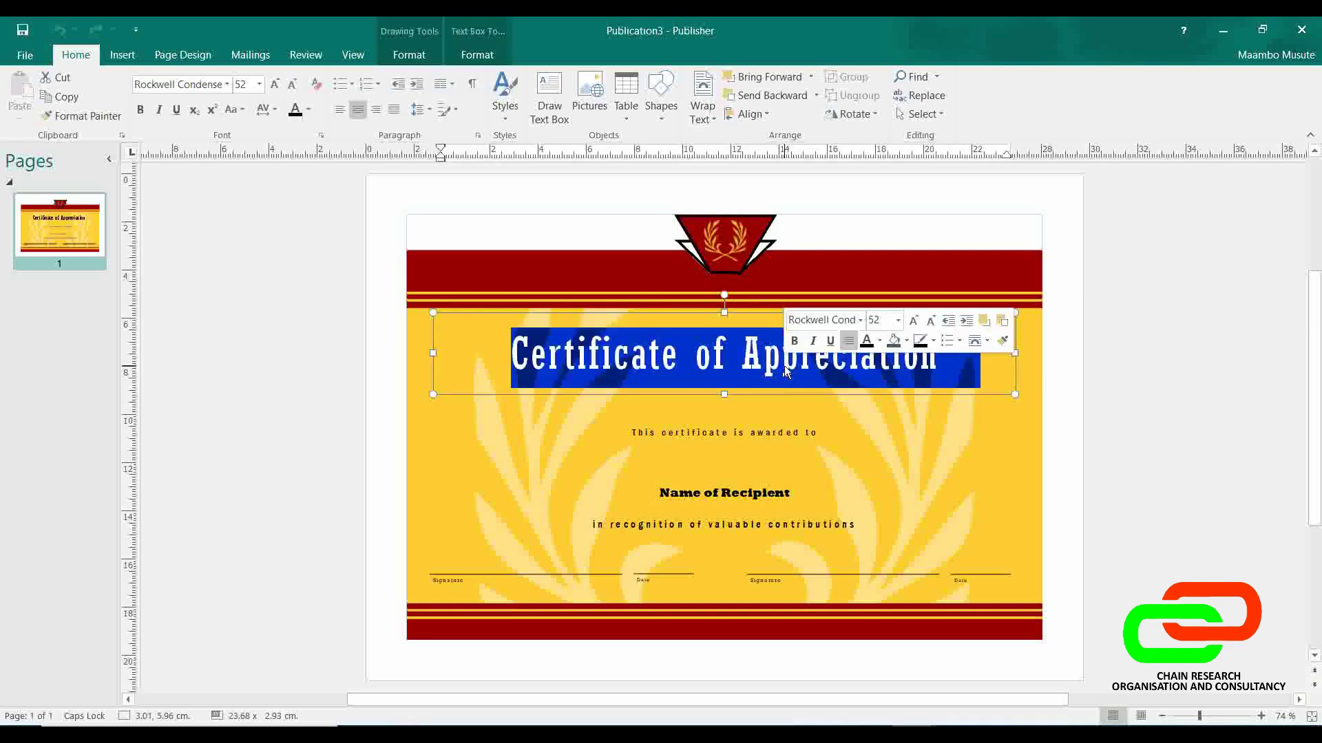
left_click(756, 442)
triple_click(760, 494)
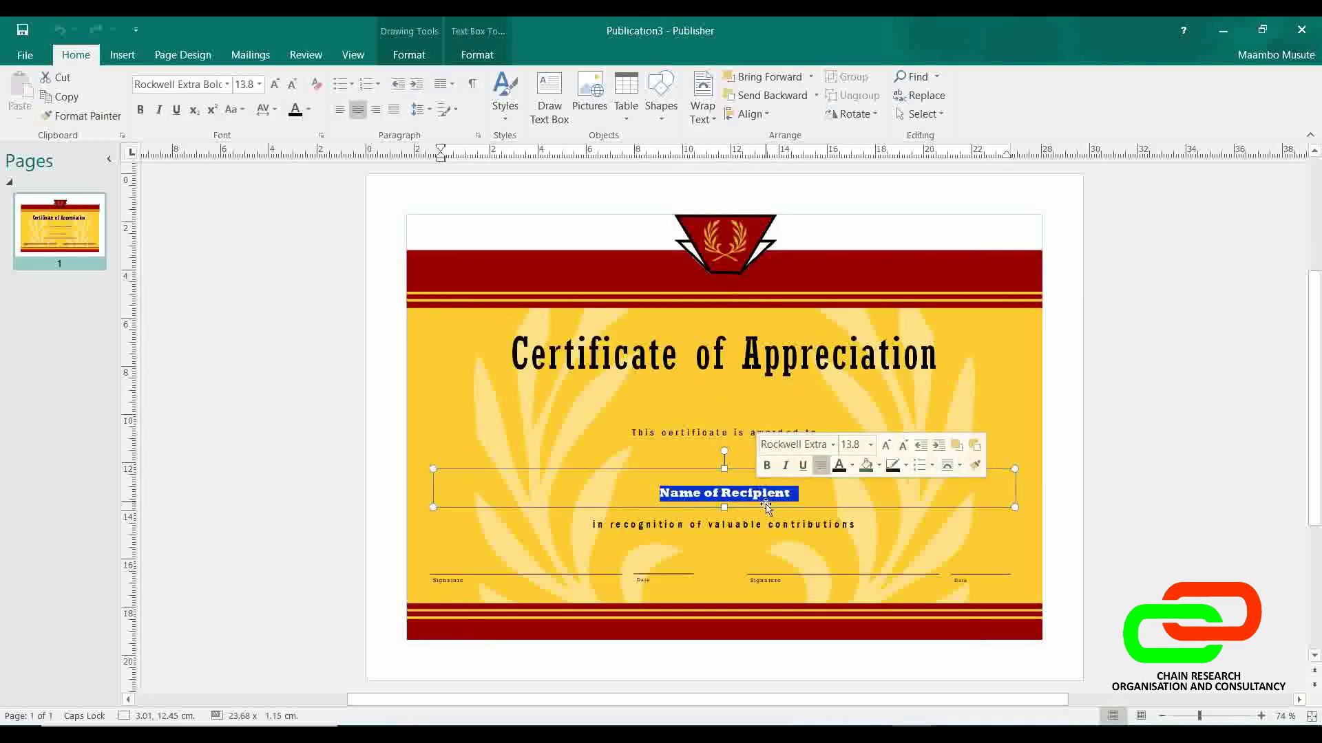
key("Escape")
triple_click(771, 526)
left_click(778, 578)
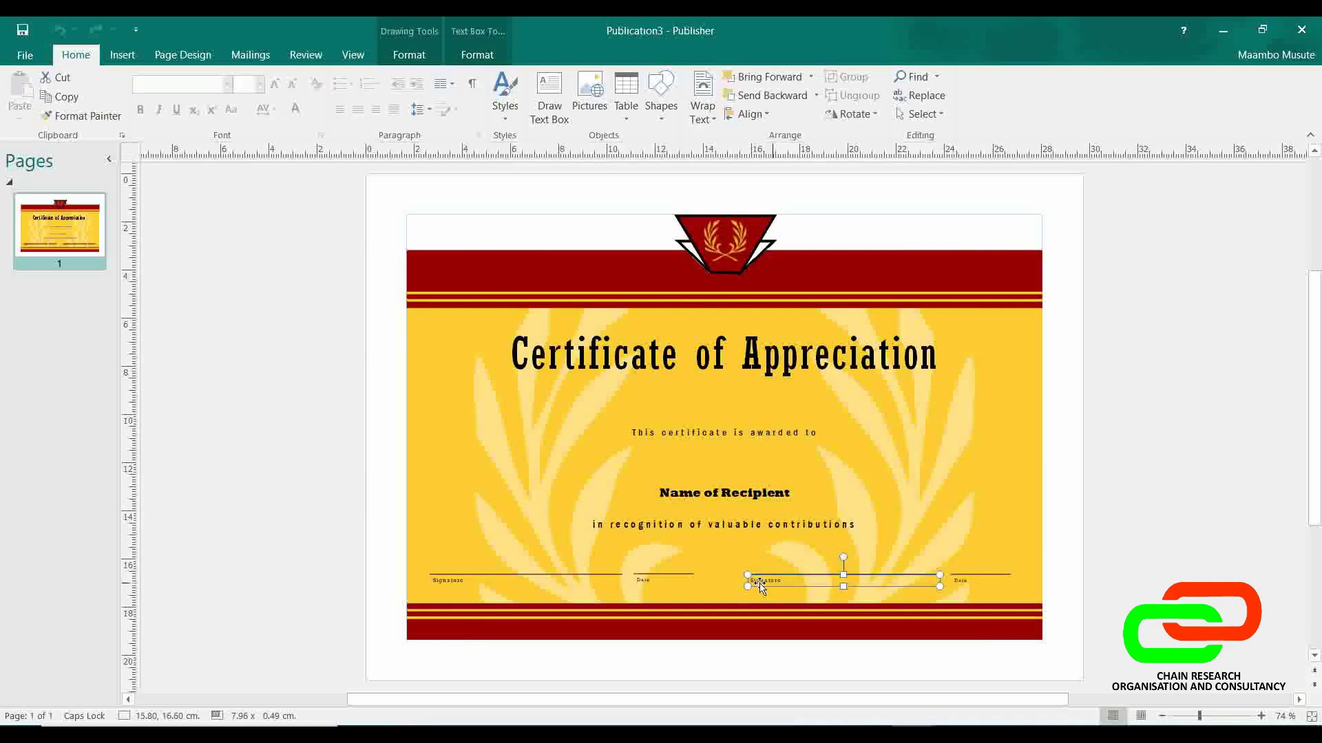
left_click(594, 574)
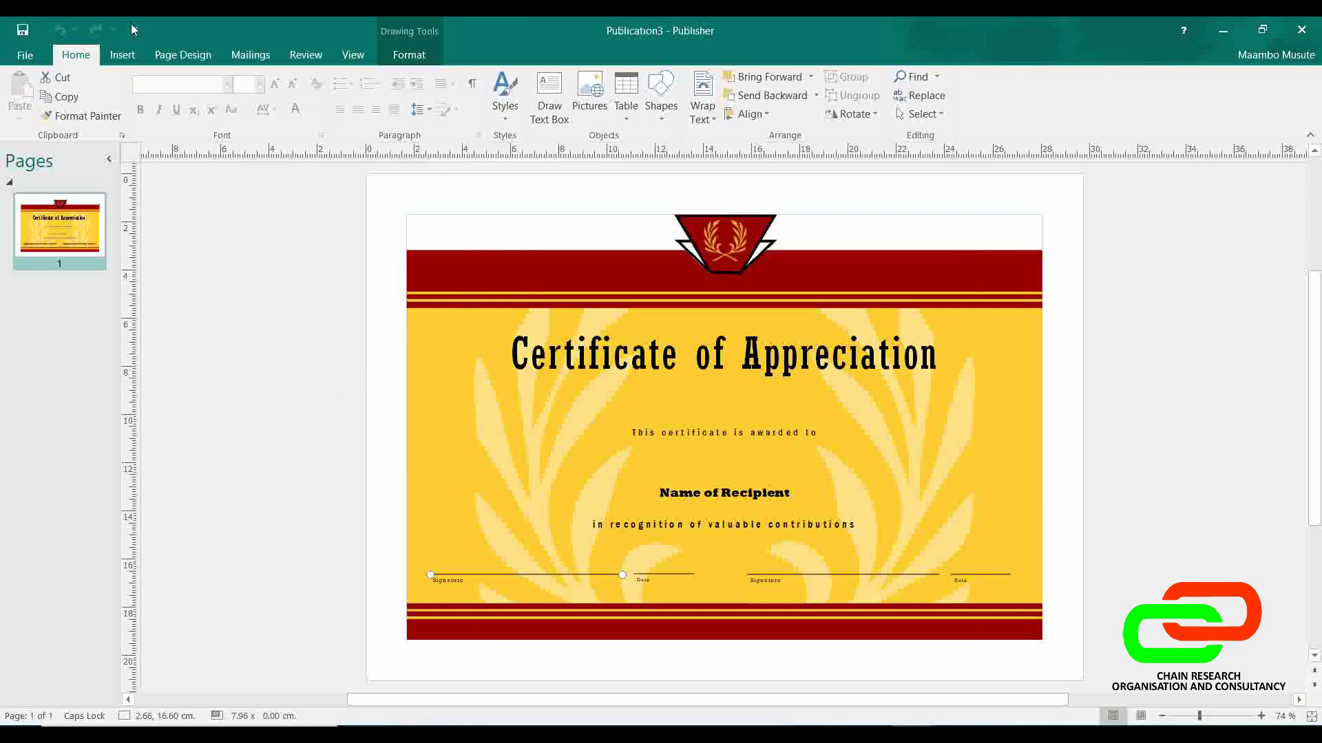
Step: Search the online templates for "CERTIFICATES" and look through the results, filtering them by the Education category
left_click(25, 54)
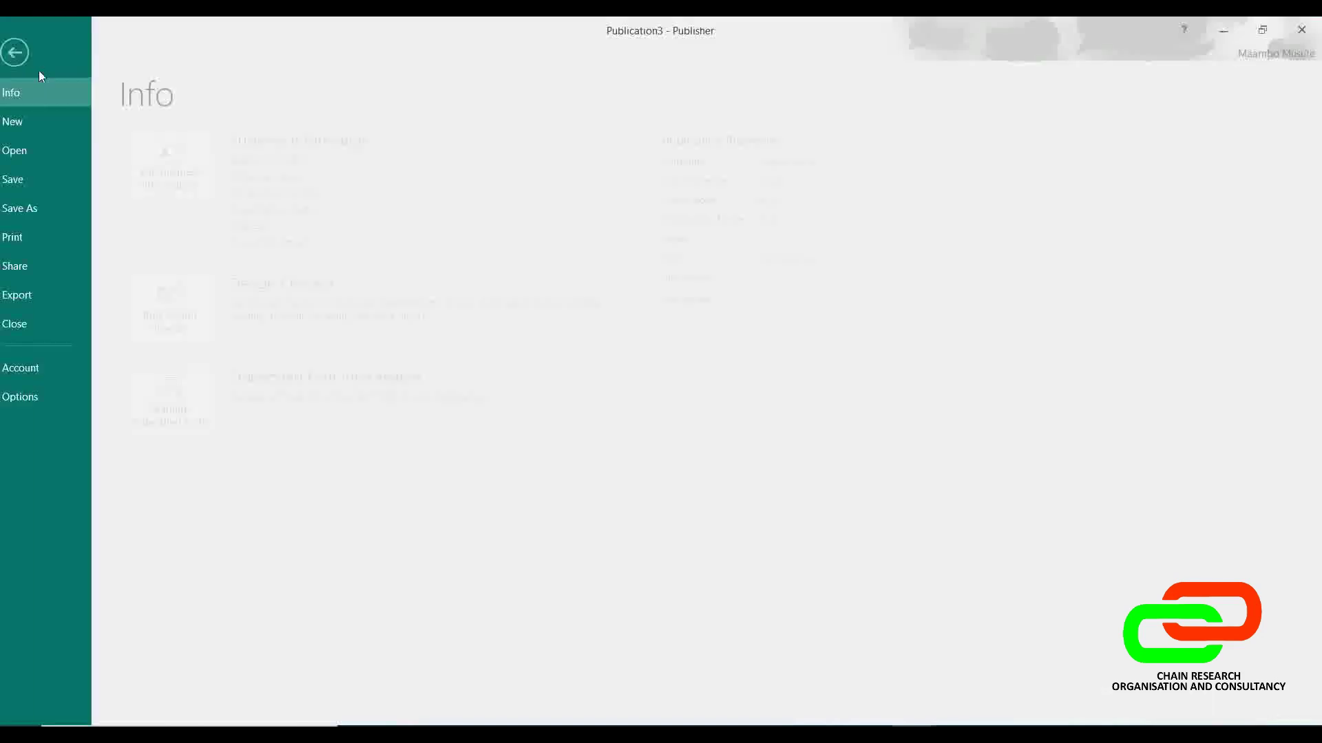
left_click(56, 122)
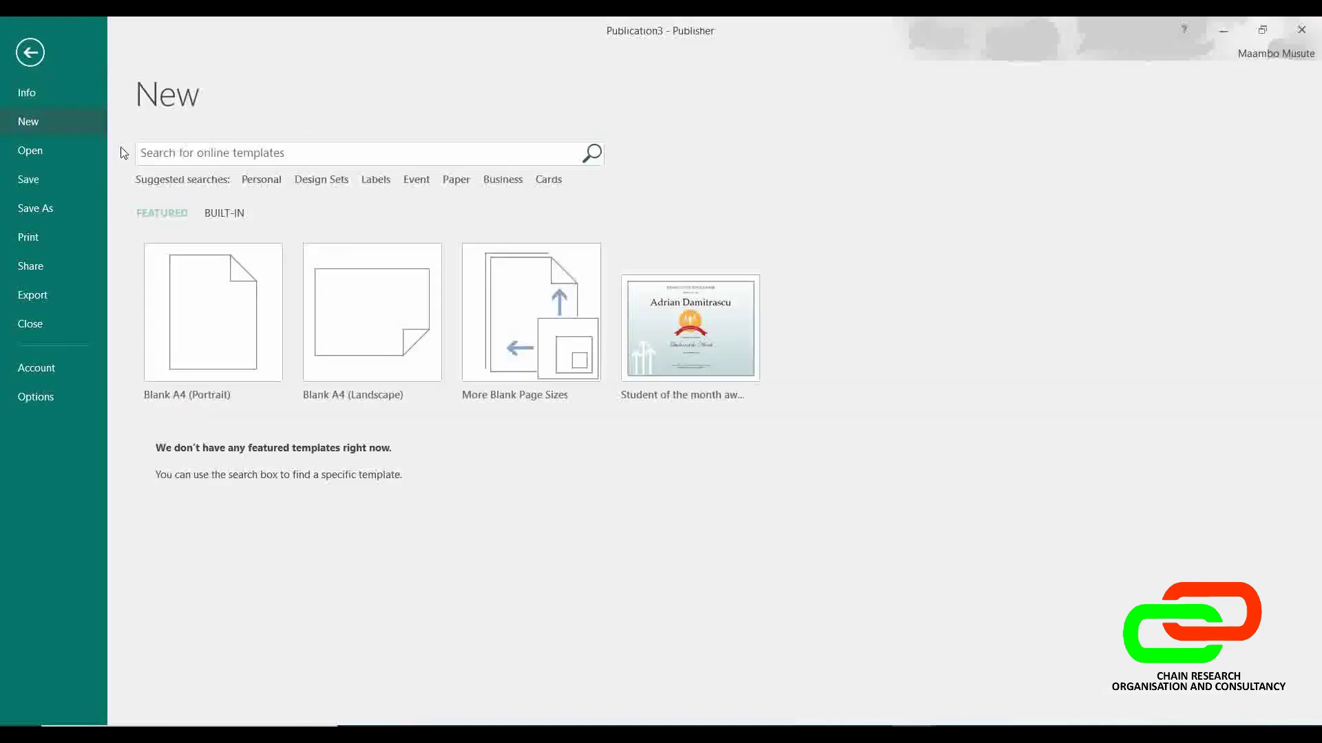
left_click(243, 216)
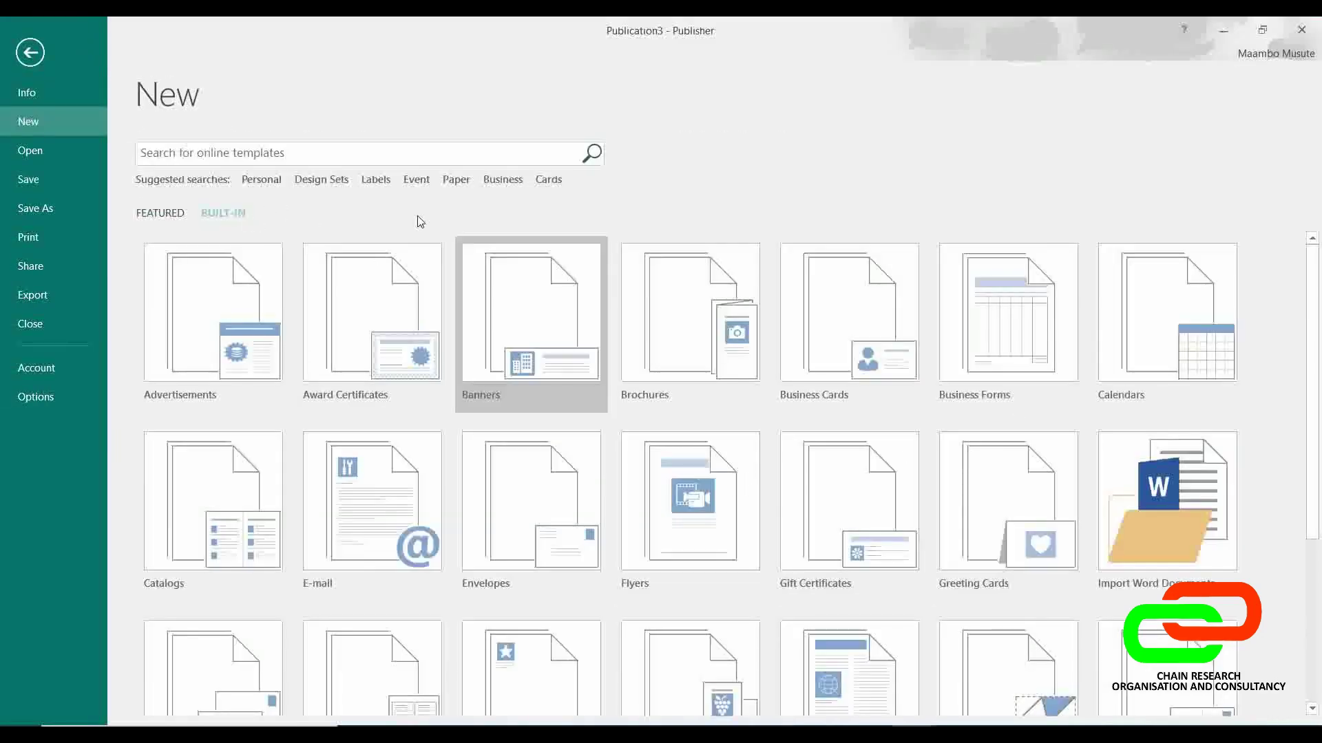
left_click(148, 214)
left_click(291, 151)
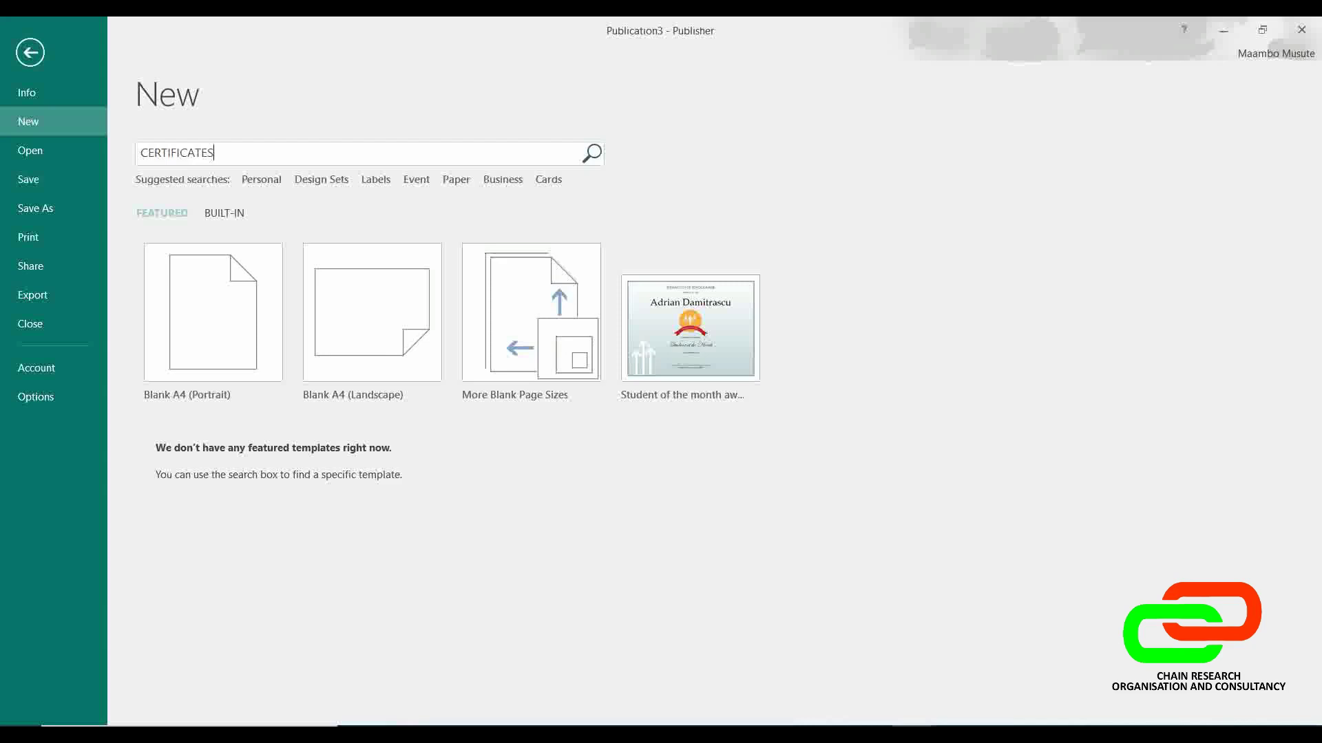
type("CERTIFICATES")
left_click(590, 158)
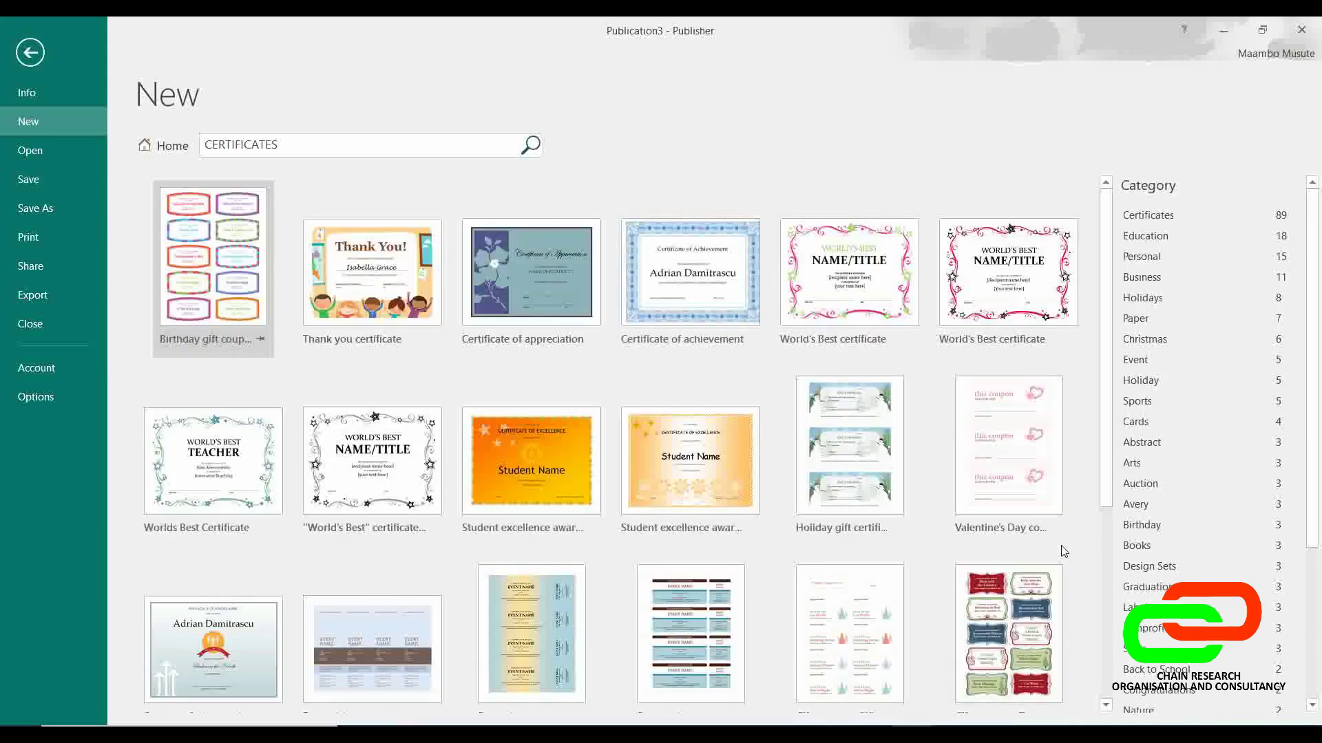
left_click_drag(1107, 386, 1124, 525)
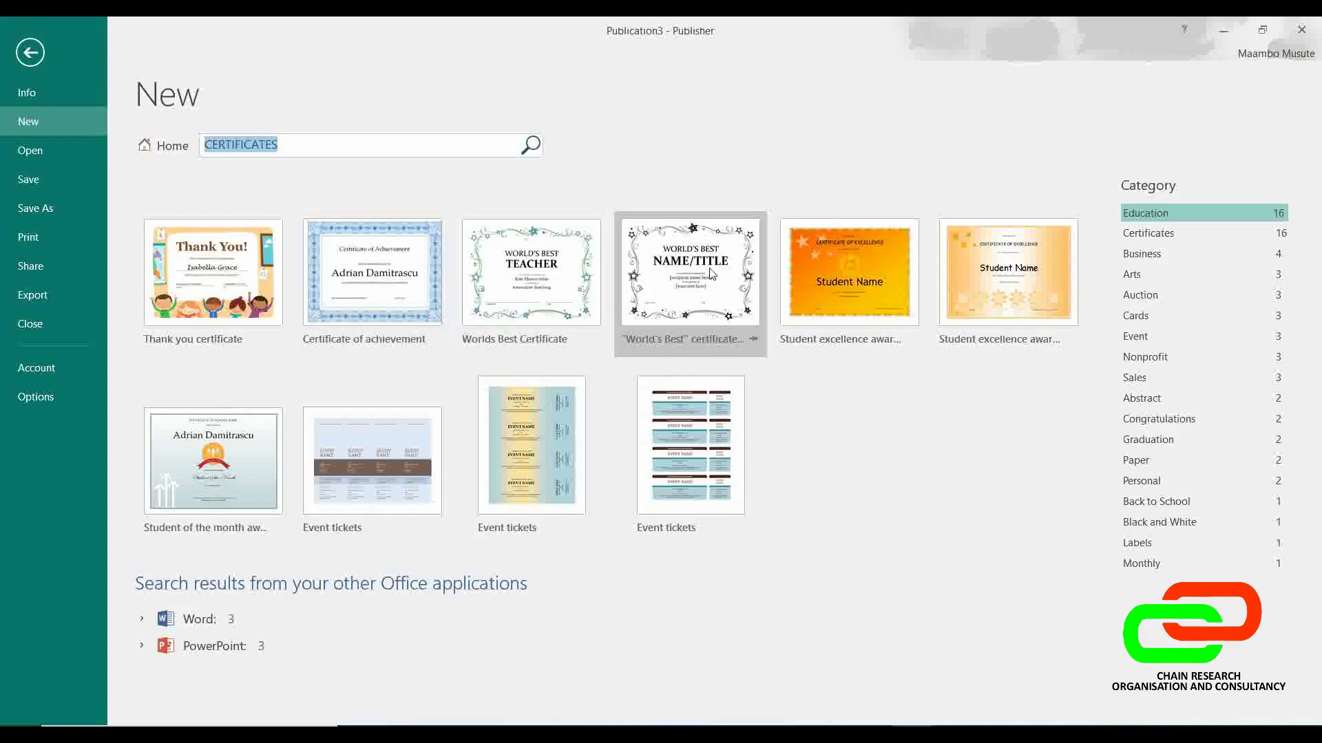
Step: Create a publication from the online "Certificate of achievement" template and replace the recipient's name with a new full name in capitals
left_click(376, 268)
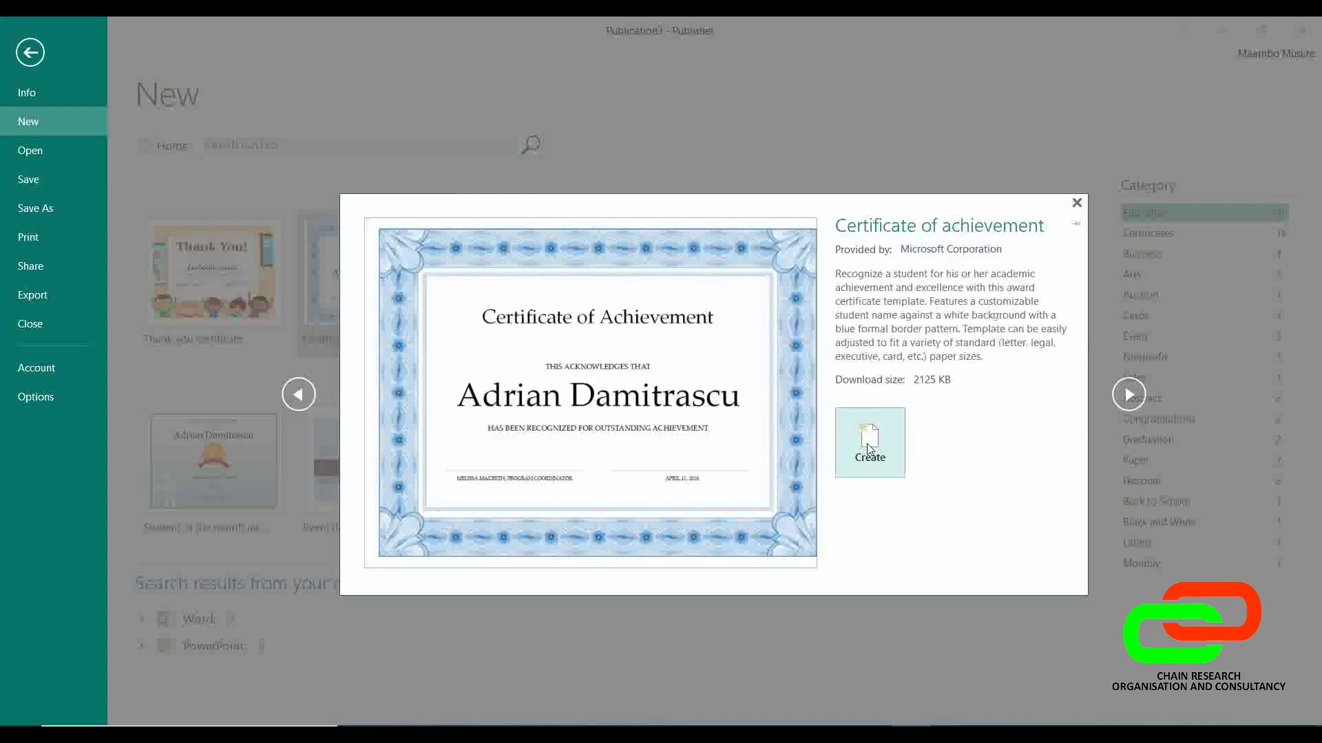
left_click(868, 448)
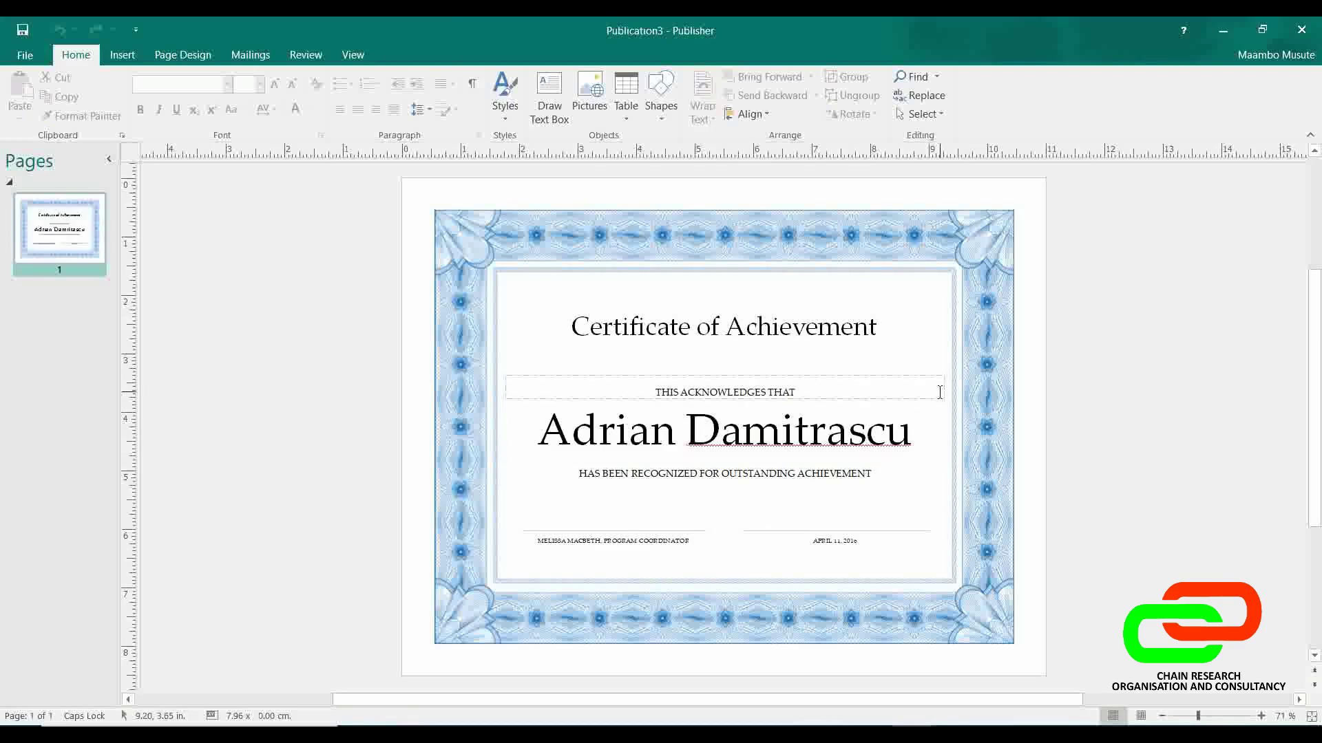
left_click(853, 435)
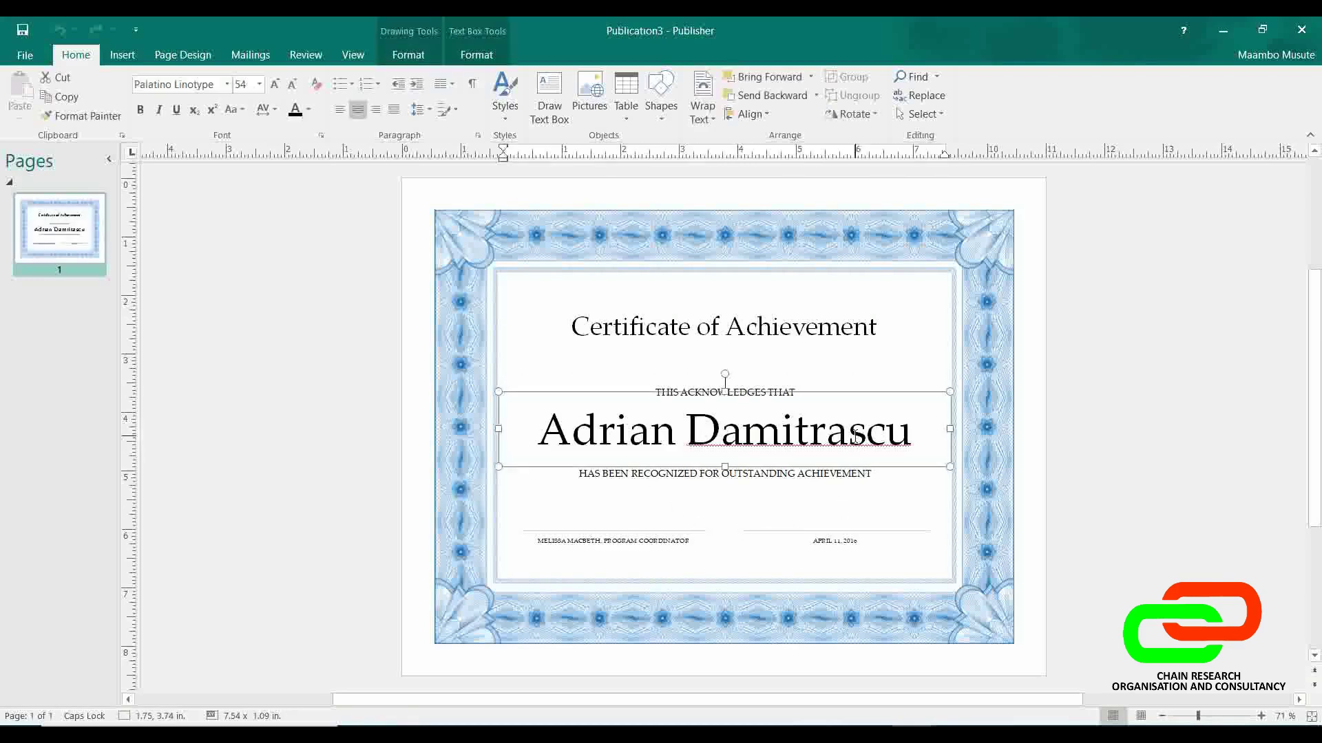
key("ctrl+a")
type("JOHJ")
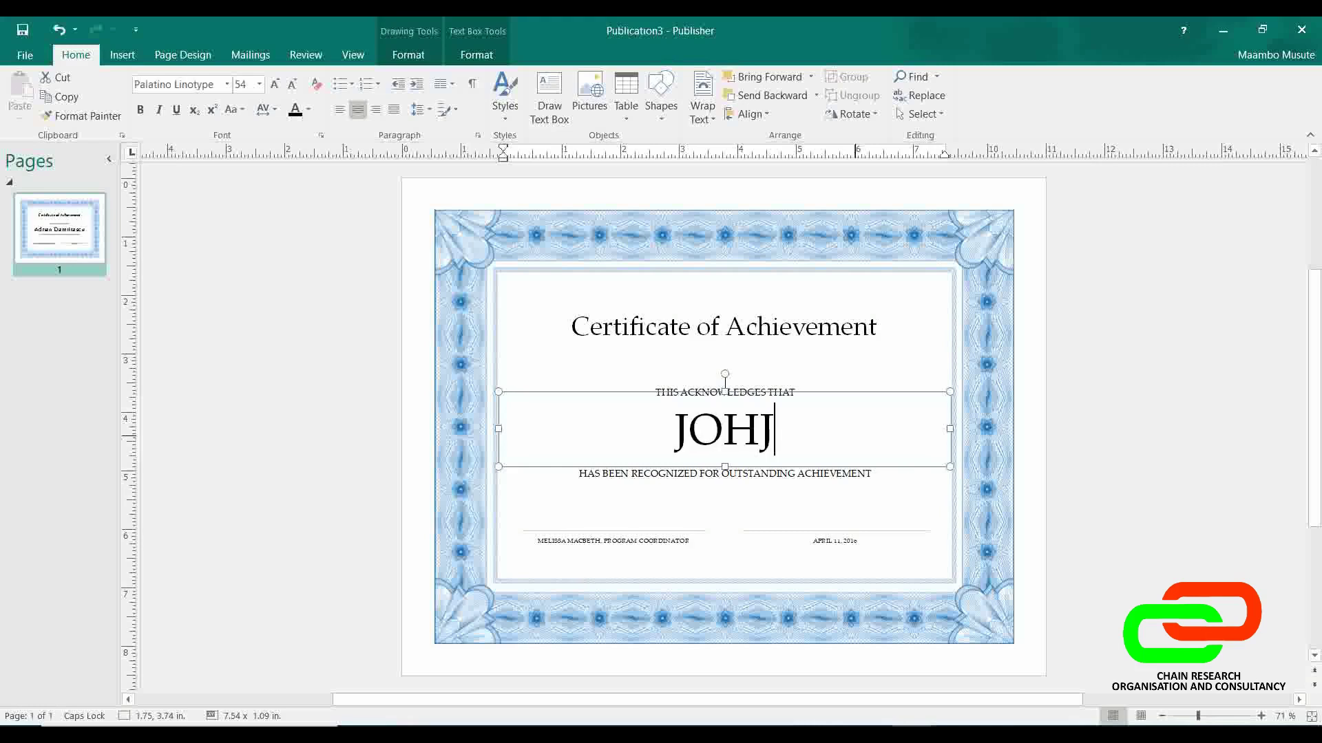
key("BackSpace")
type("N ")
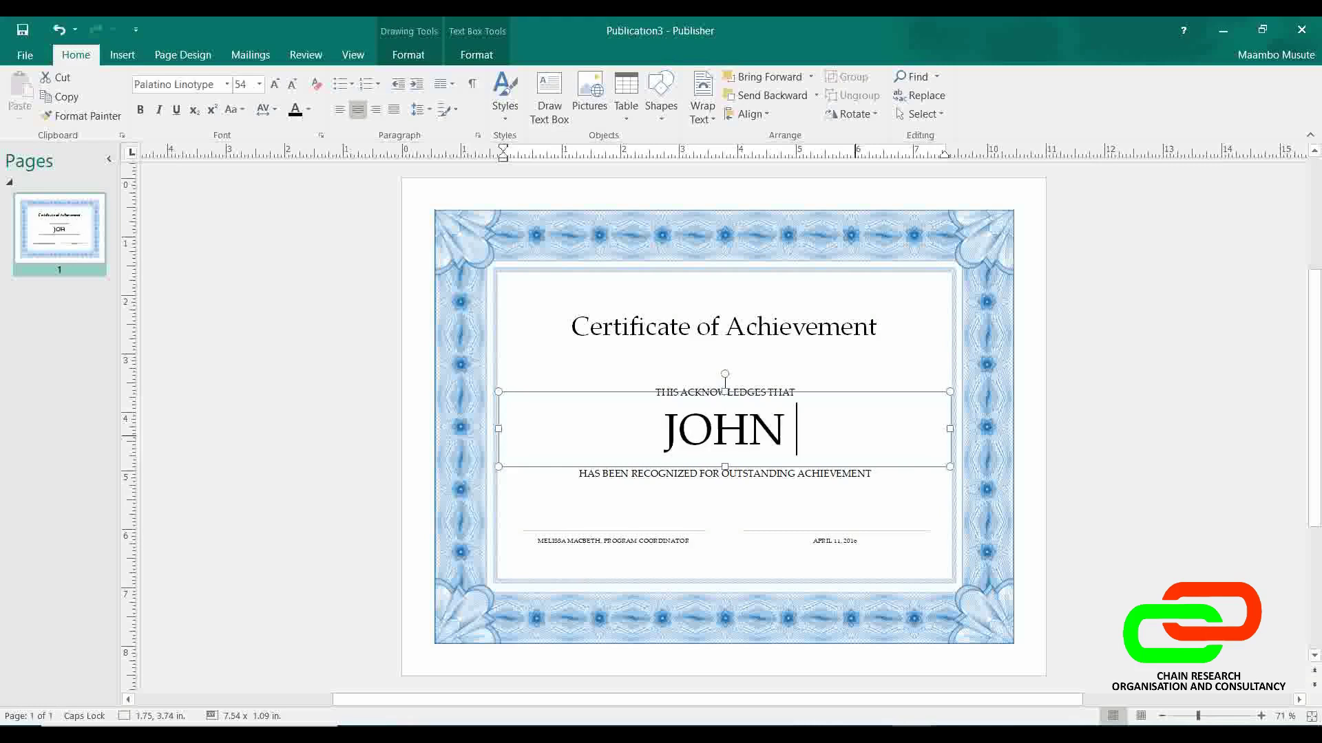
type("DOE")
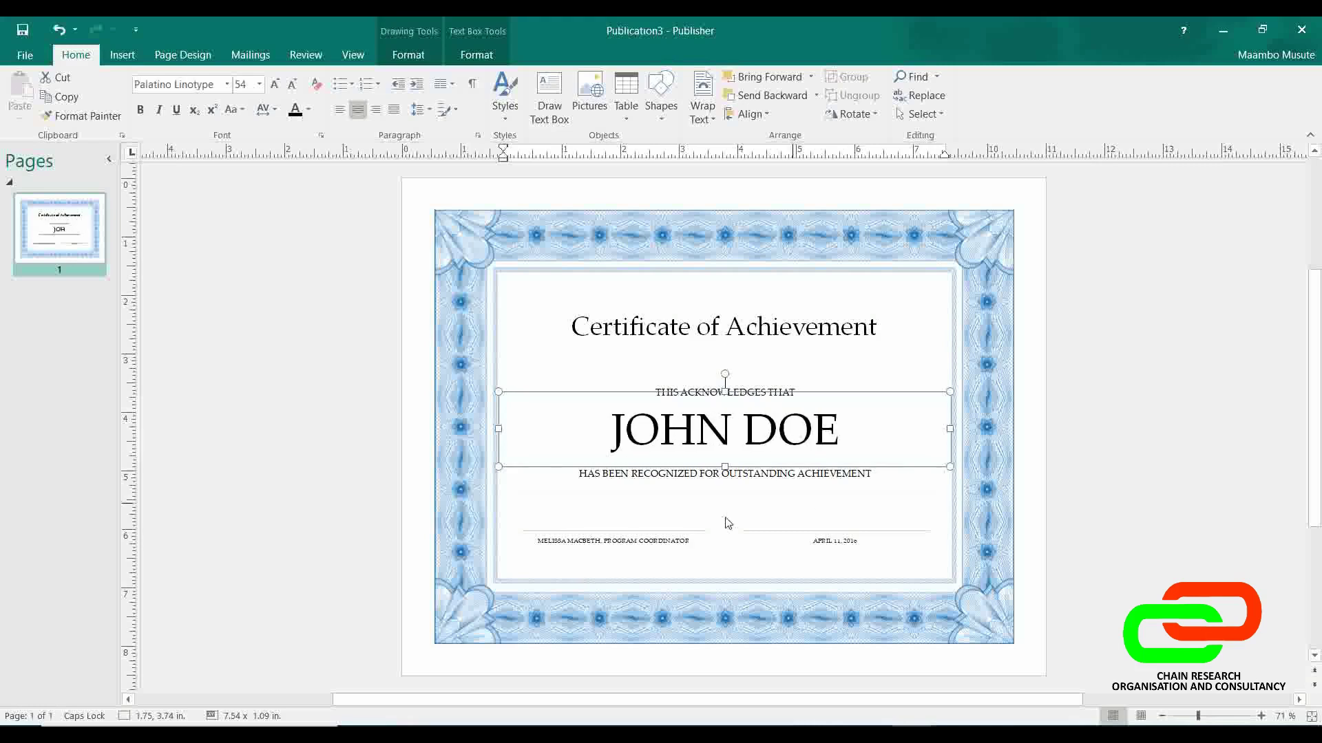
Step: Change the certificate's title to "Certificate of SUCESS"
left_click(746, 324)
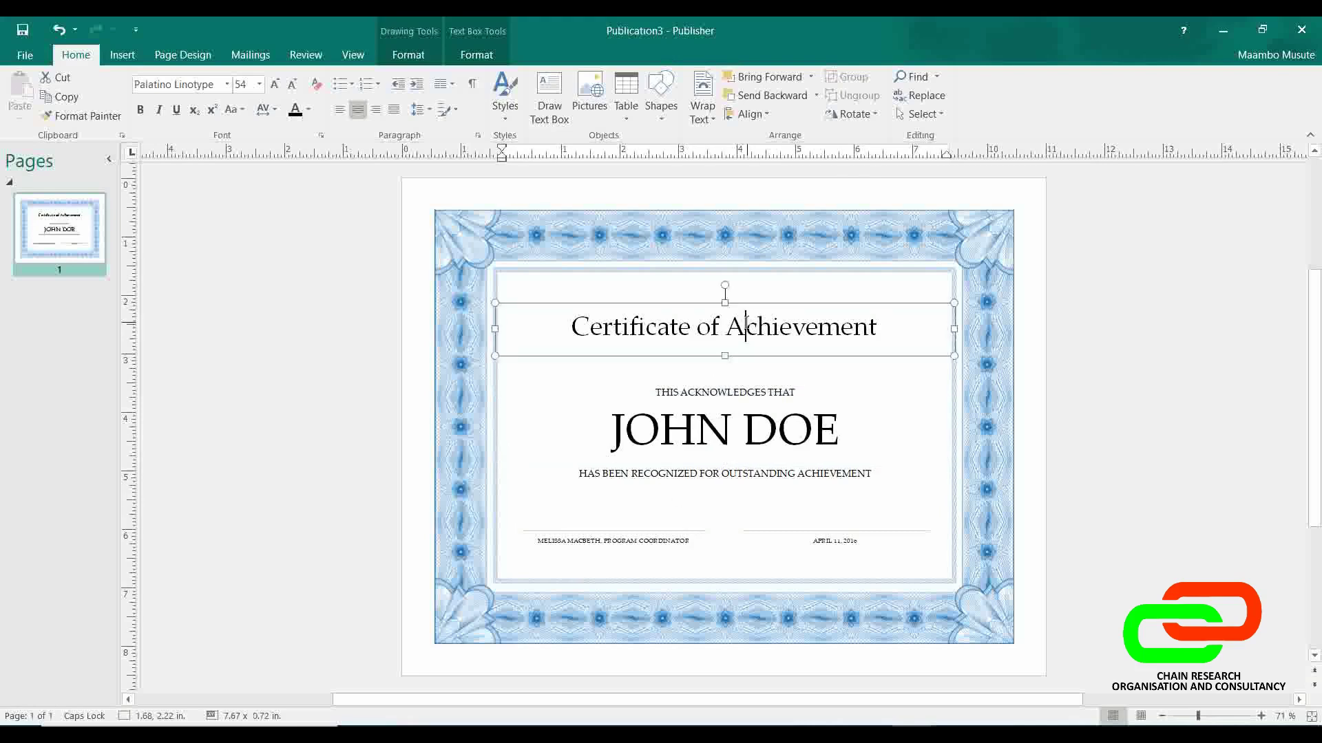
left_click_drag(736, 323, 873, 324)
key("BackSpace")
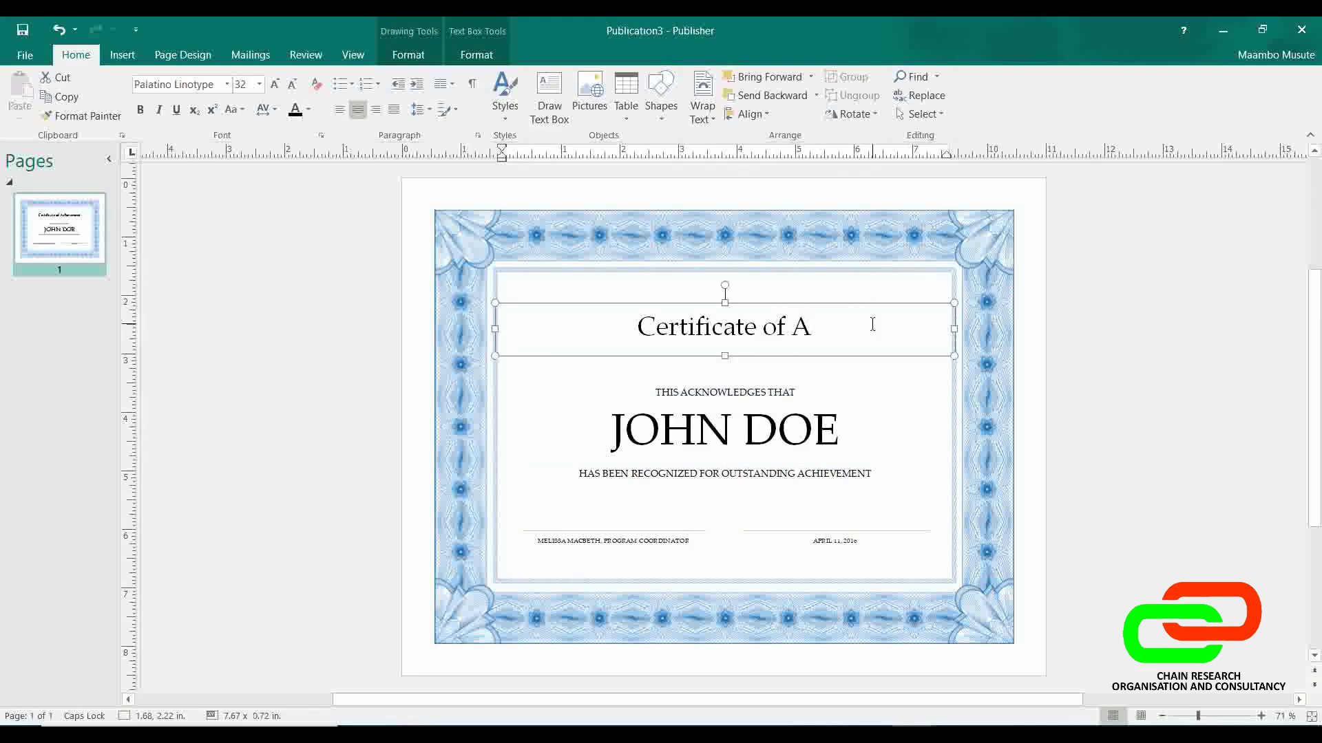
key("BackSpace")
type("SUCESS")
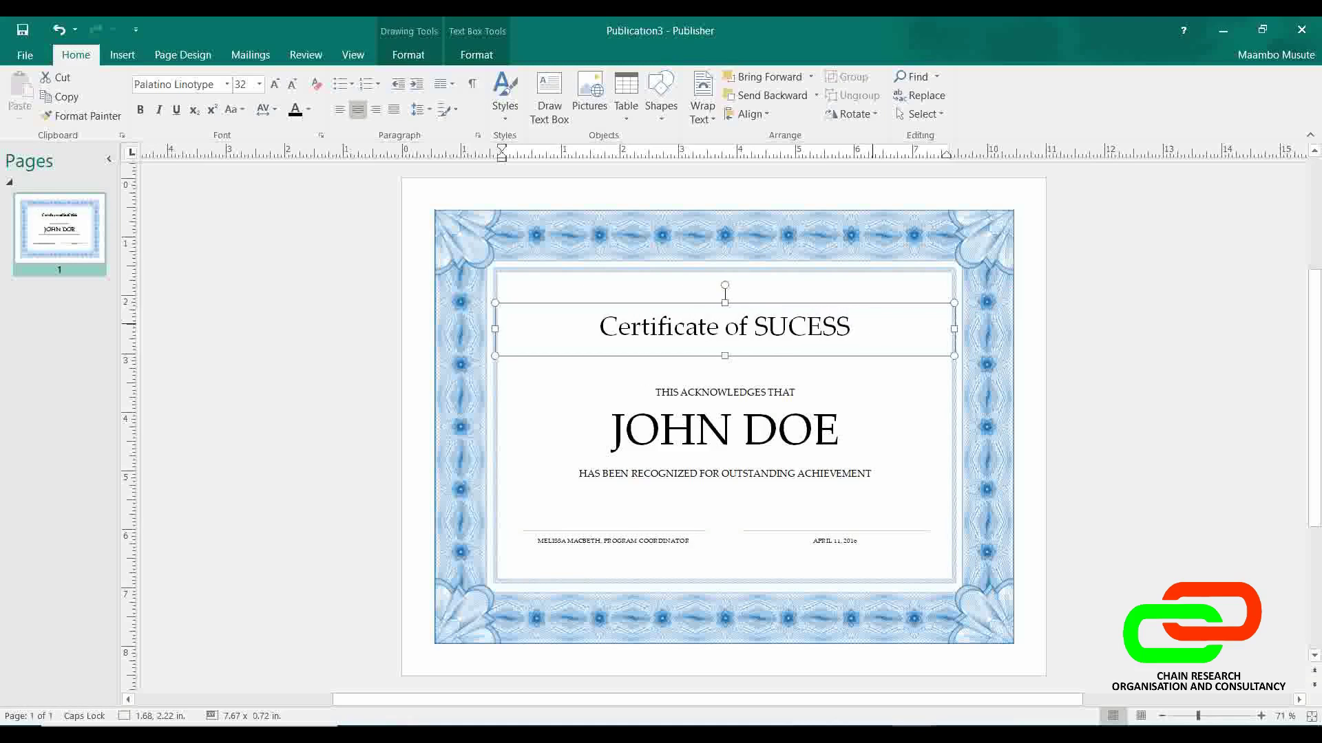
left_click(419, 342)
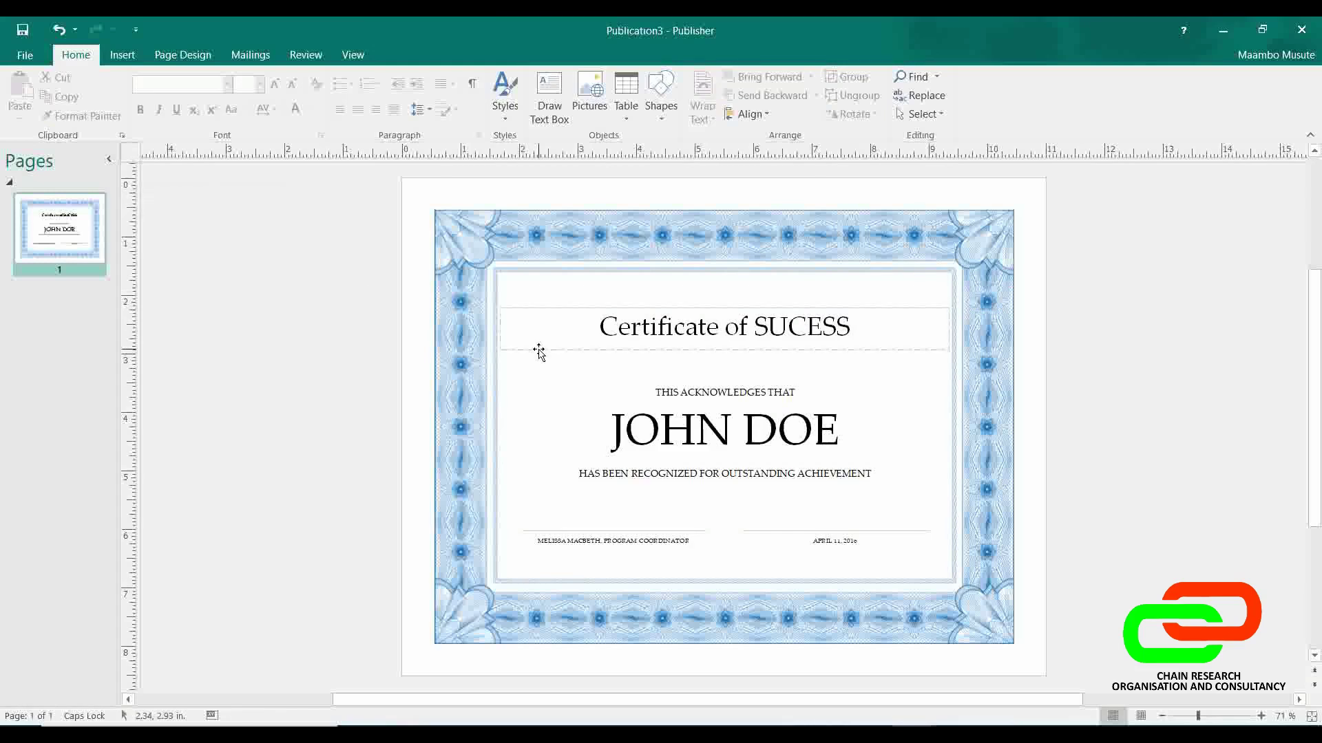
Step: Create a new publication from the built-in "Classic" airplane template in the Paper Folding Projects category
left_click(39, 56)
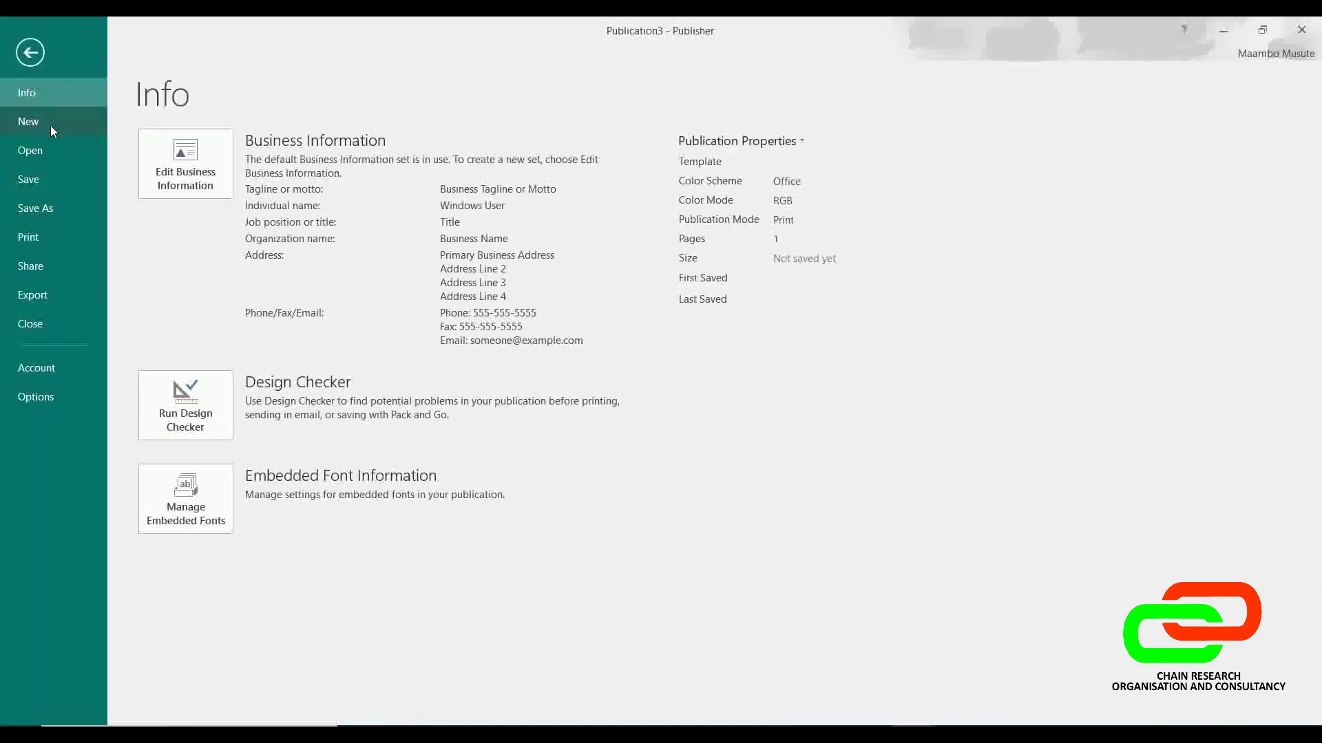
left_click(51, 125)
left_click(225, 214)
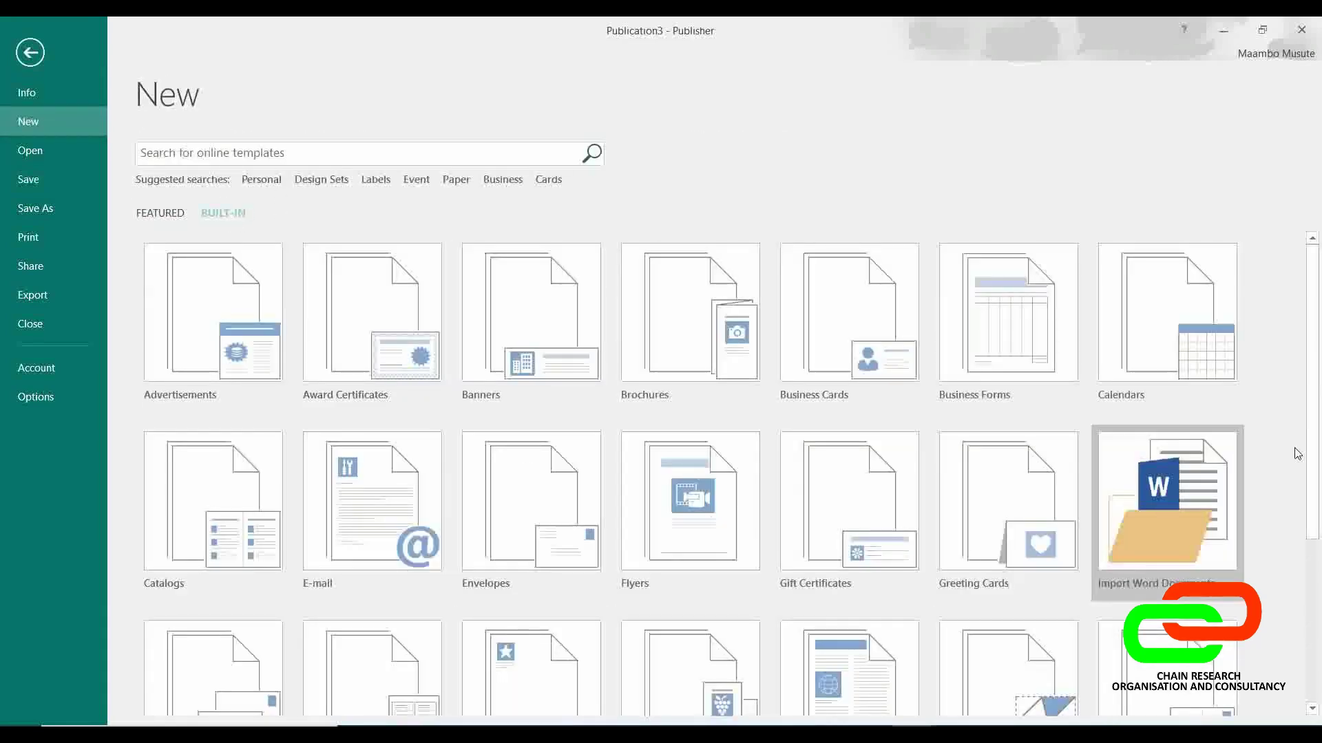
left_click_drag(1316, 451, 1319, 604)
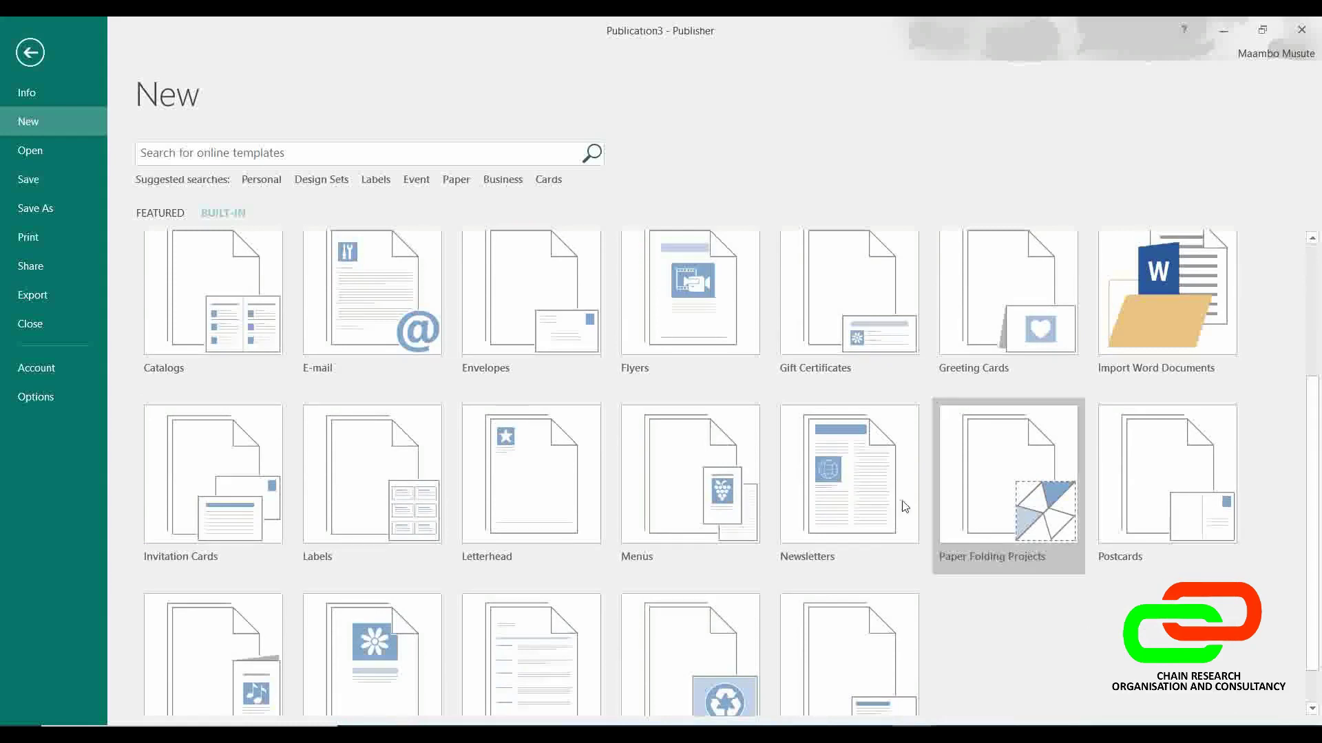
left_click(1028, 510)
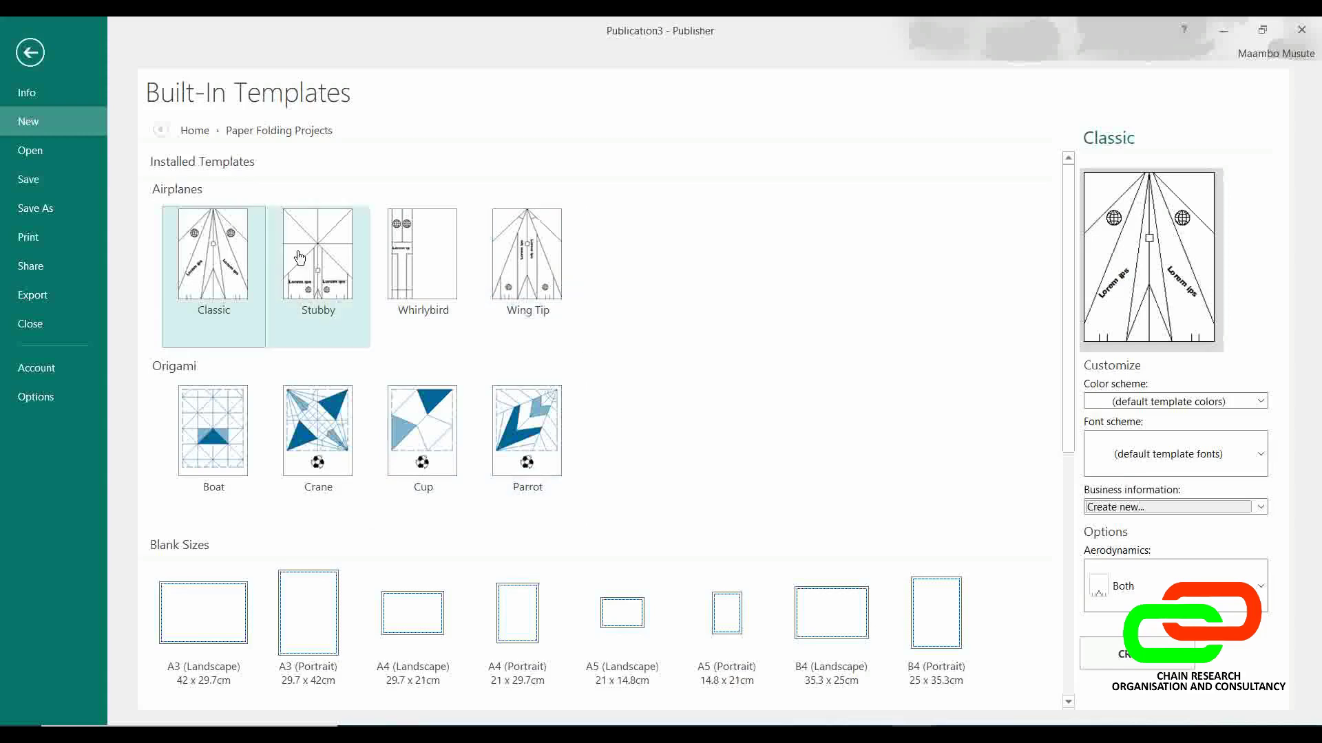
double_click(219, 284)
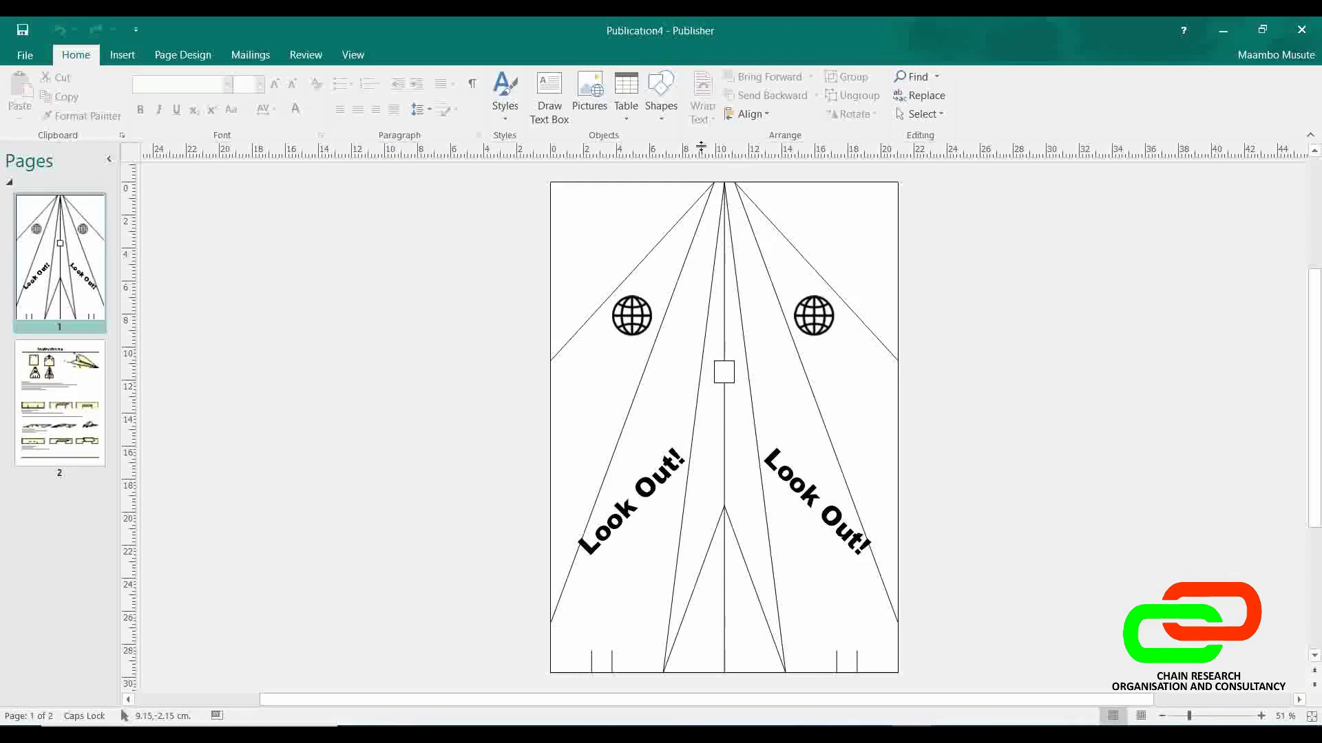
Step: Examine the paper airplane's fold sheet, "Look Out!" texts and globe pictures, and view the Instructions page before returning to page 1
left_click(622, 344)
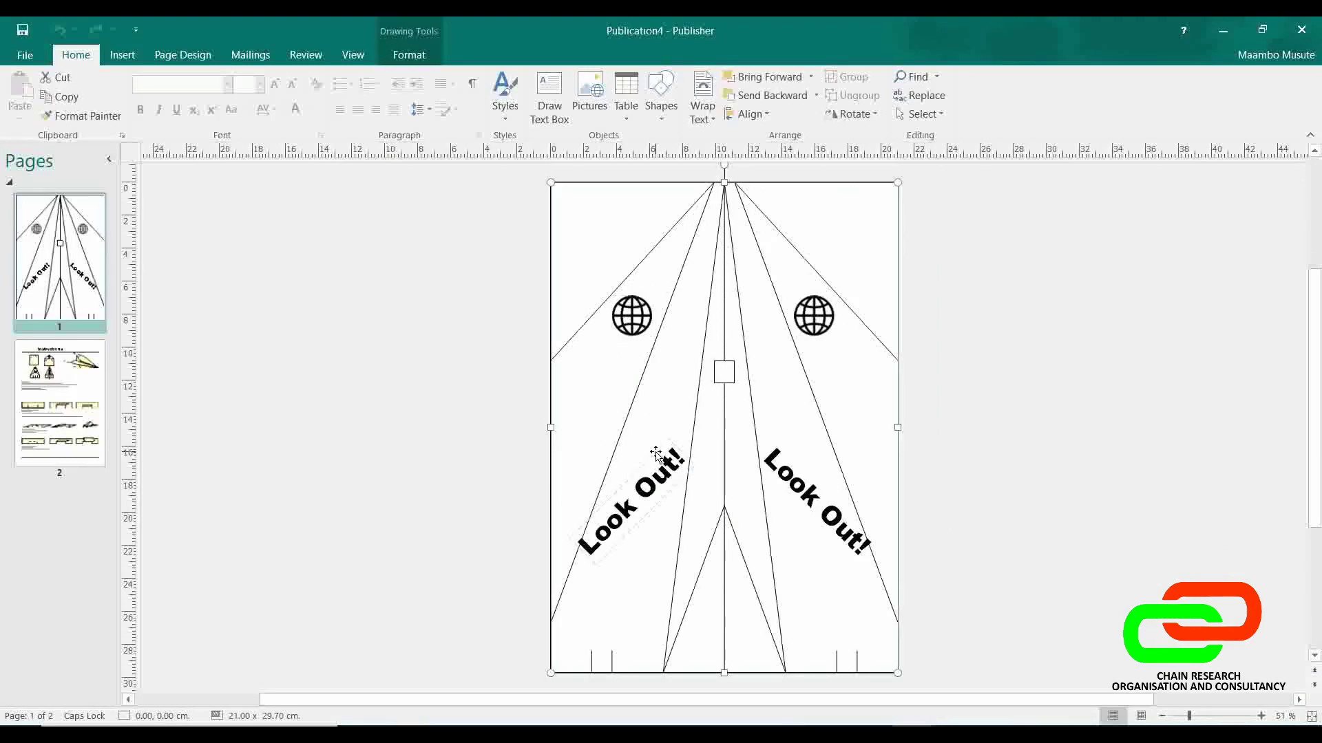
triple_click(811, 474)
left_click(826, 348)
left_click(89, 417)
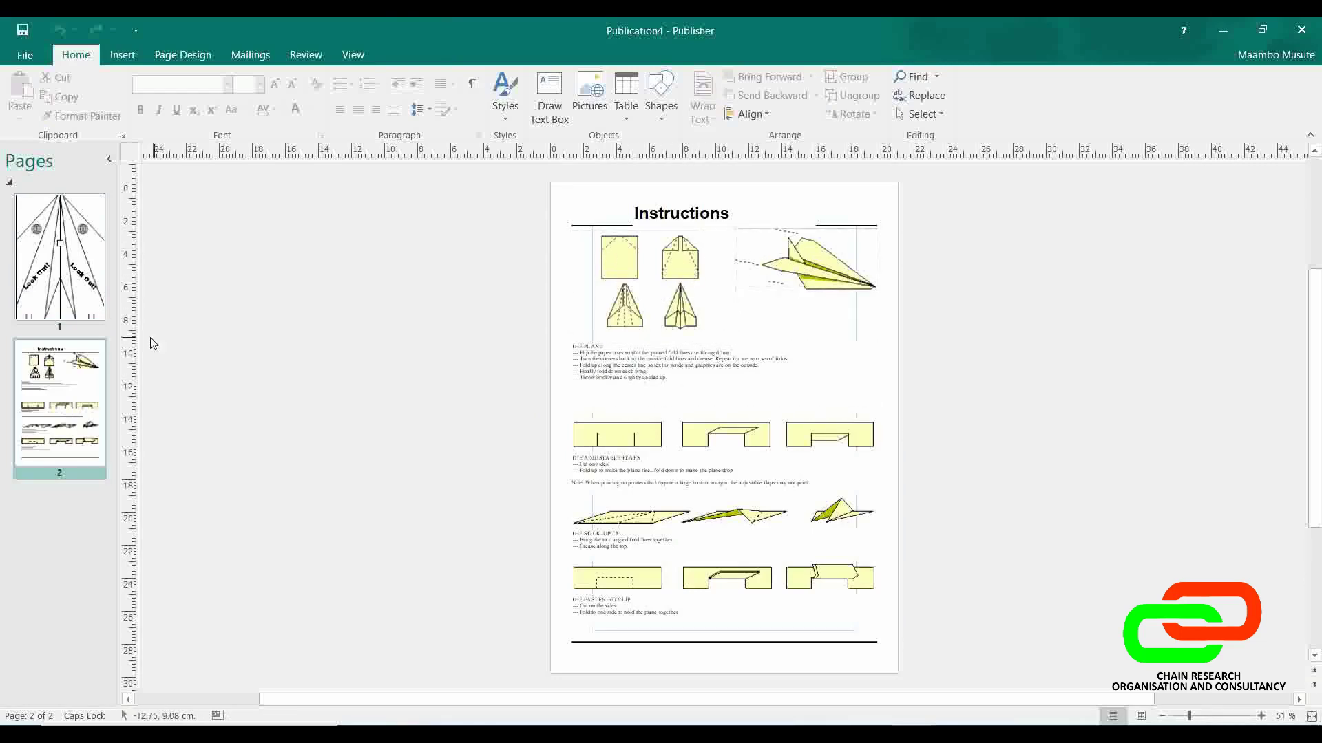
left_click(62, 261)
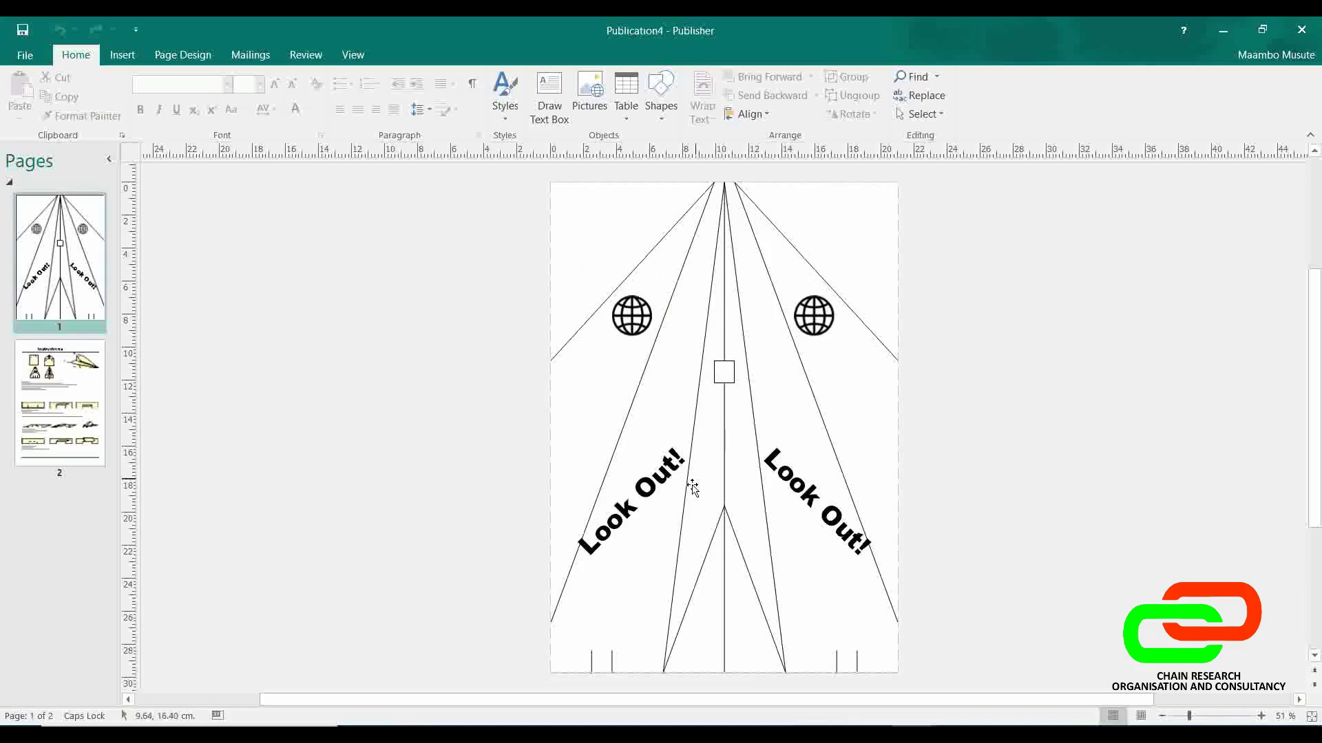
left_click(651, 486)
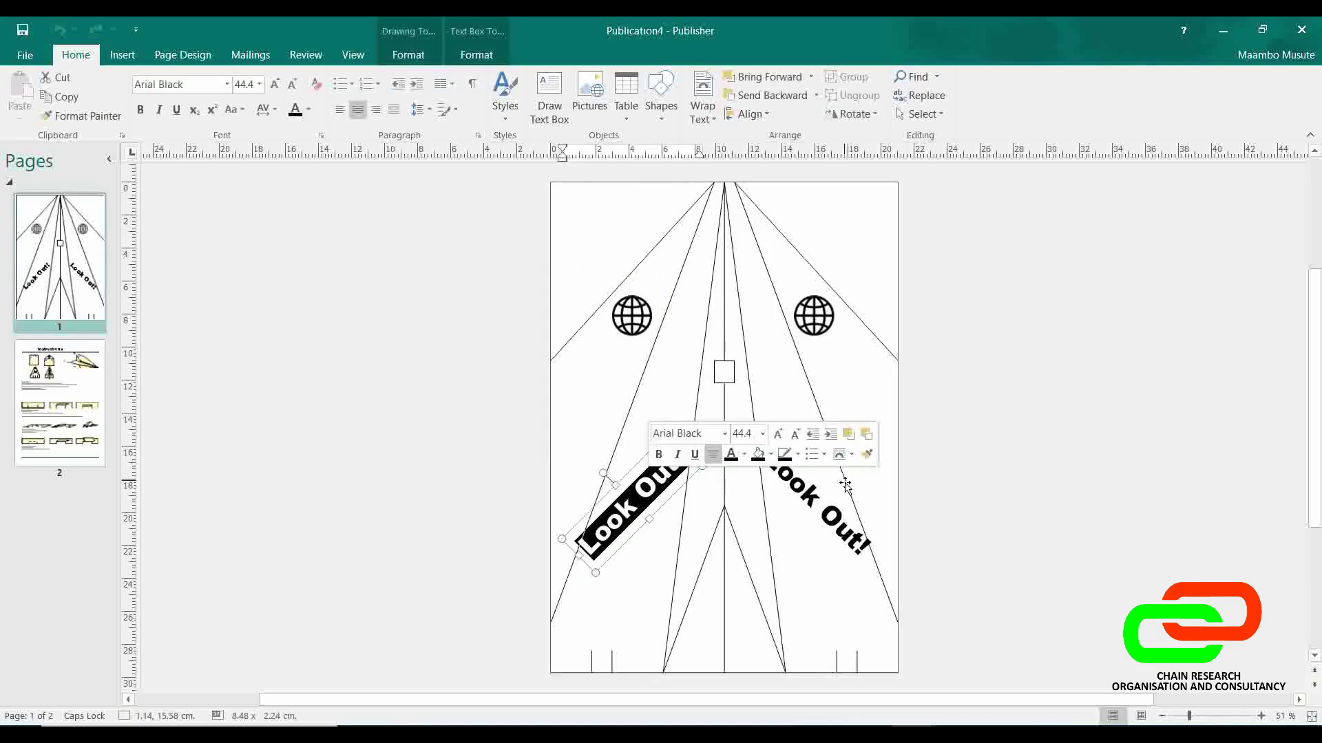
left_click(815, 499)
left_click(631, 310)
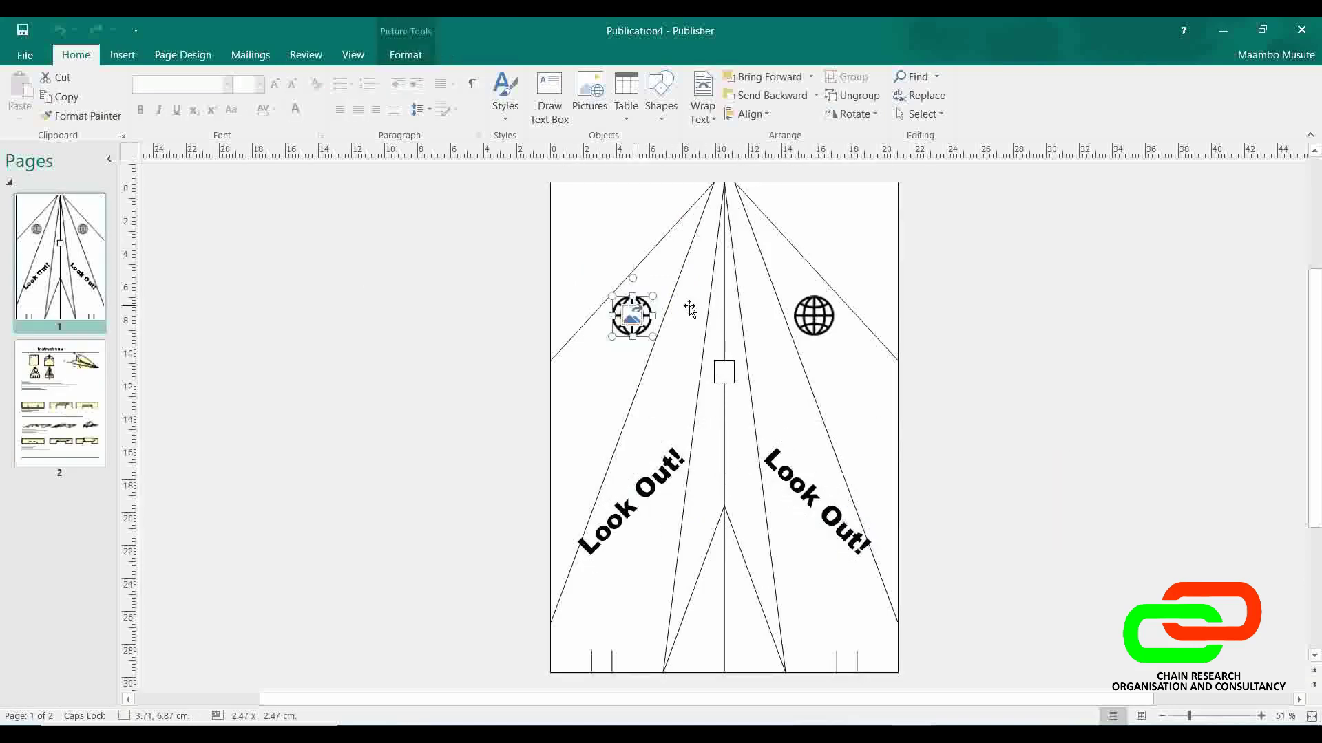
left_click(802, 318)
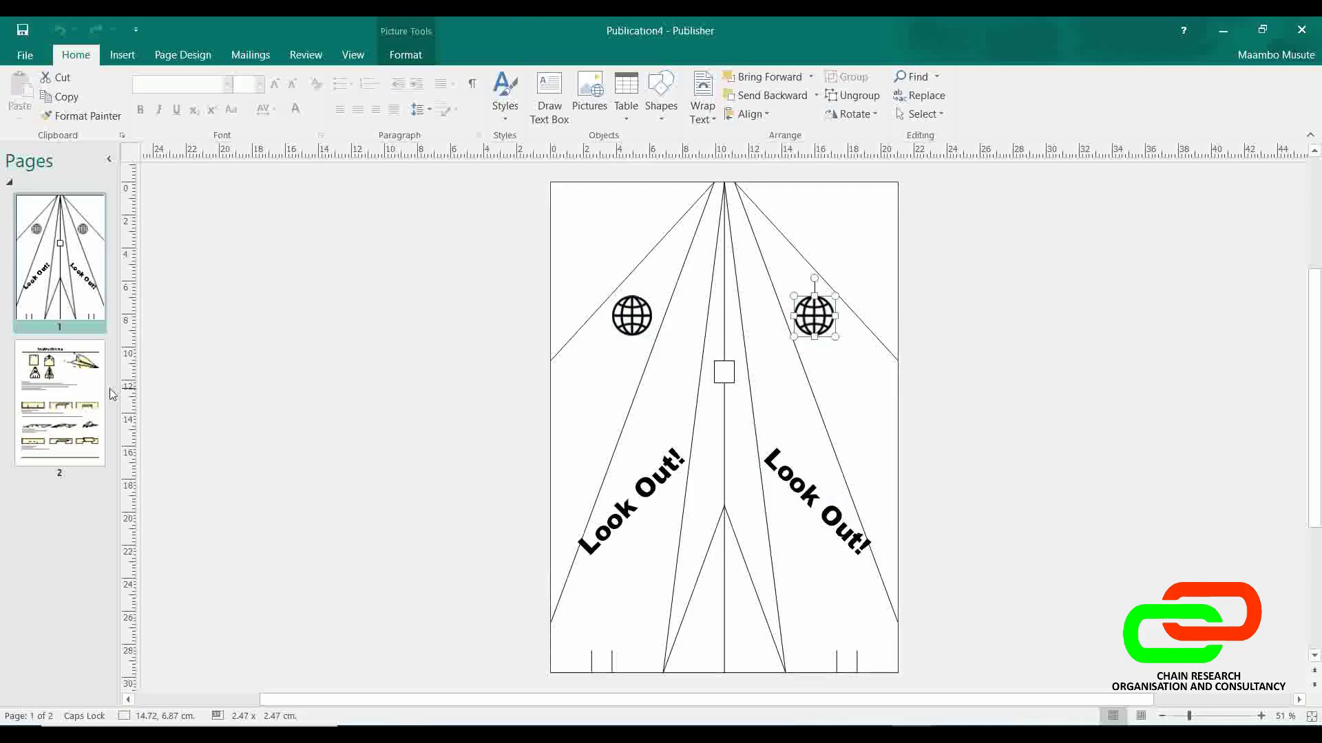
left_click(60, 403)
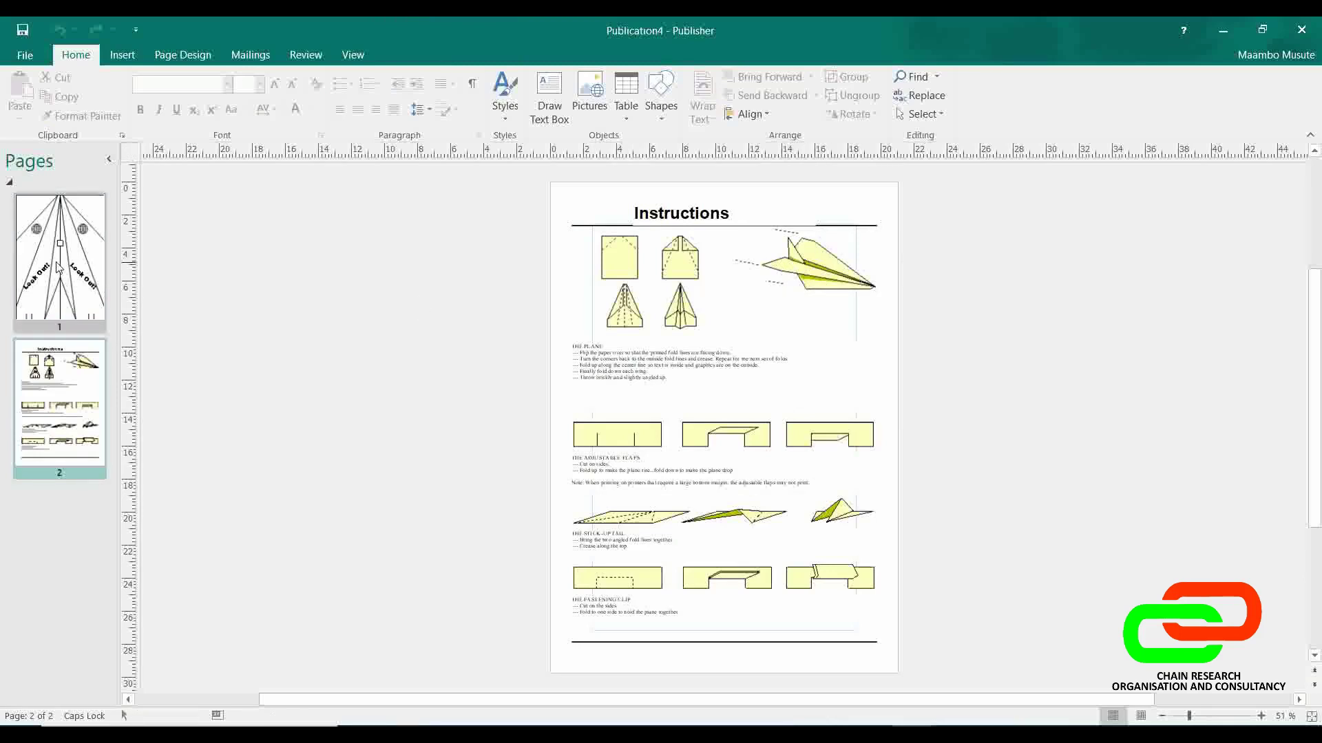
left_click(69, 289)
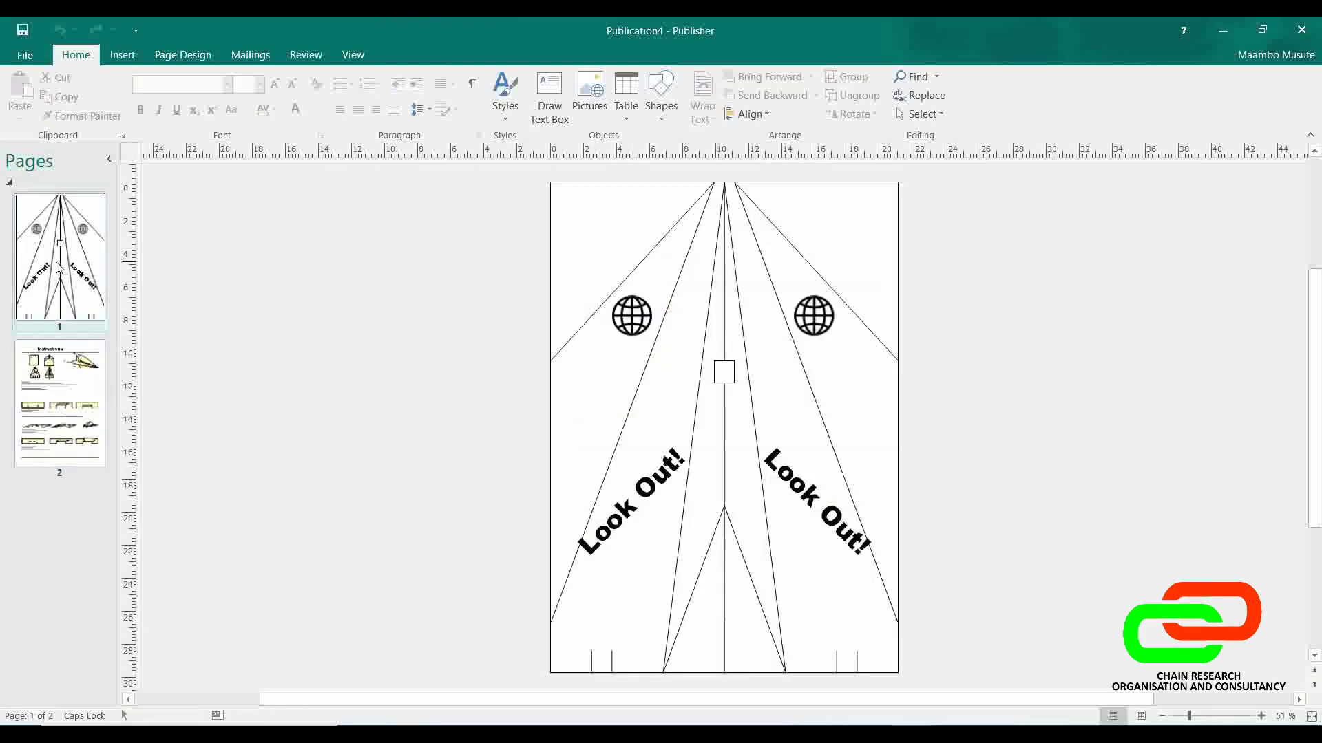
Step: Create a new publication from the built-in informational "Bounce" template in the Brochures category
left_click(24, 55)
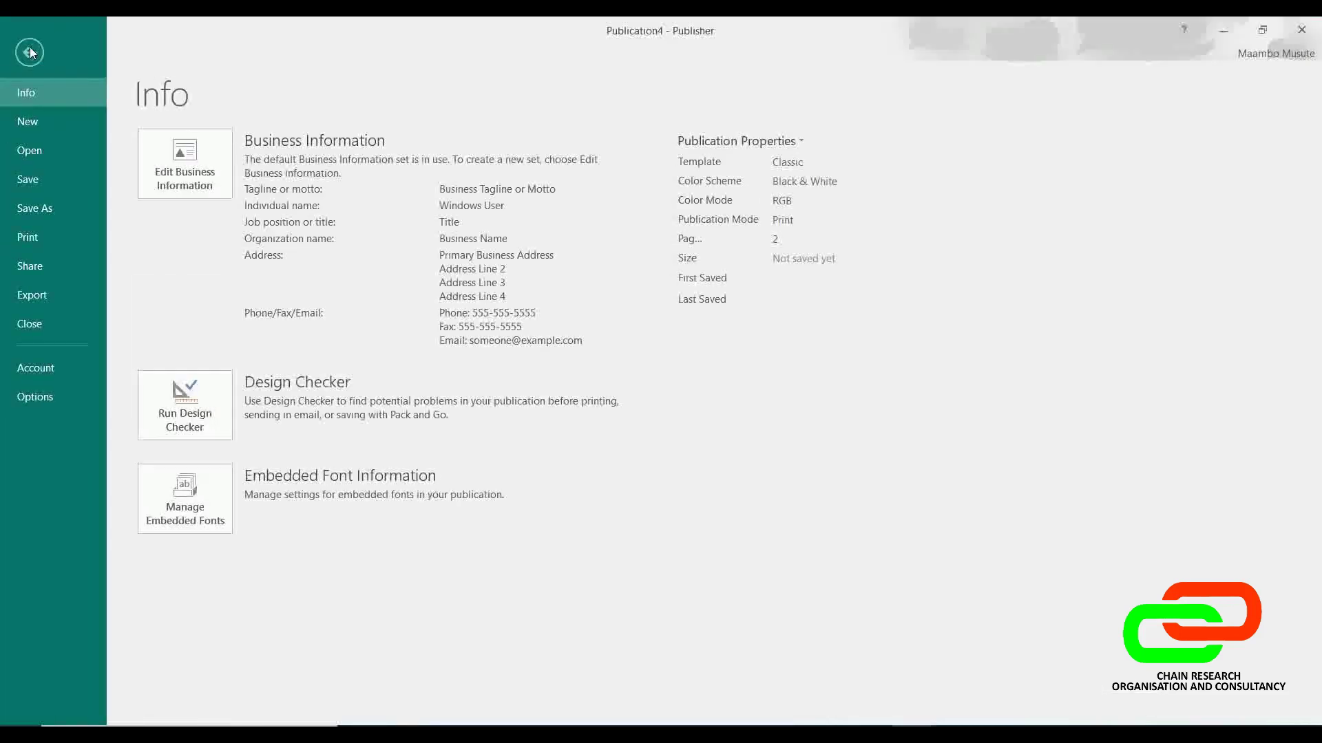
left_click(43, 122)
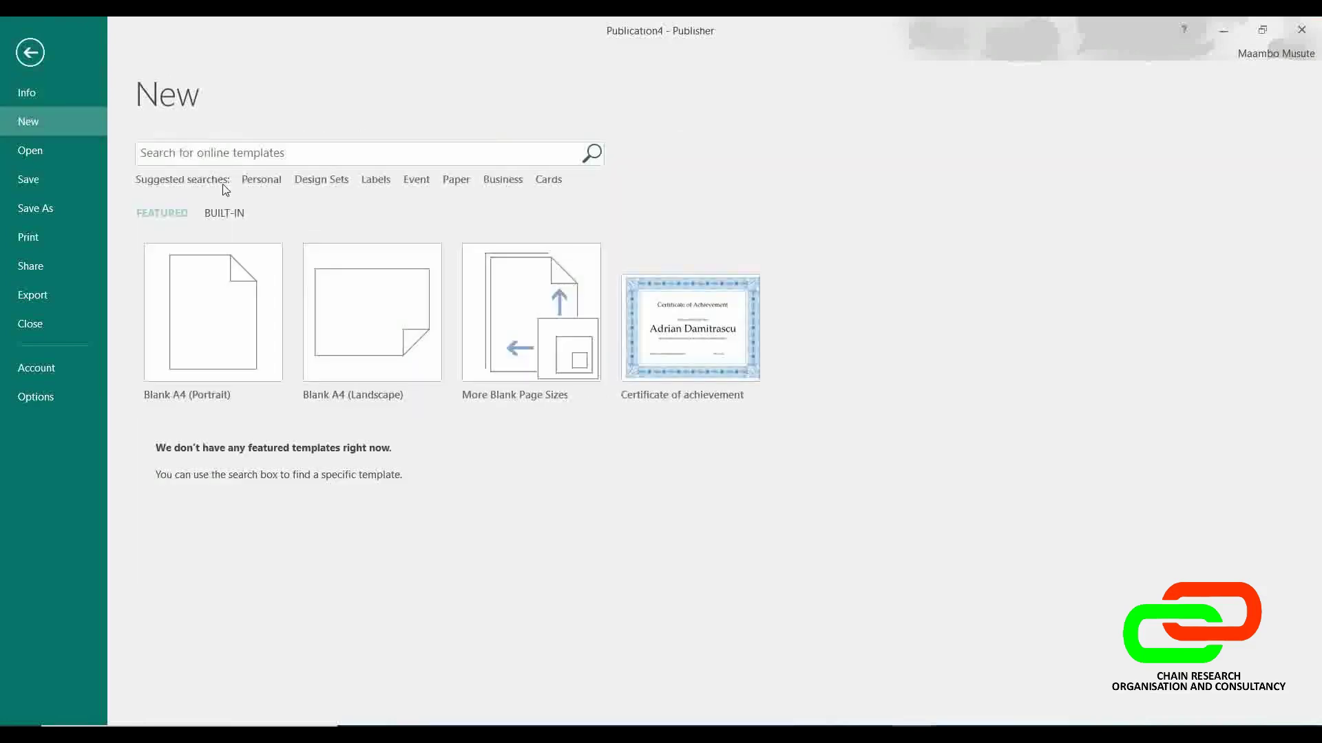
left_click(227, 215)
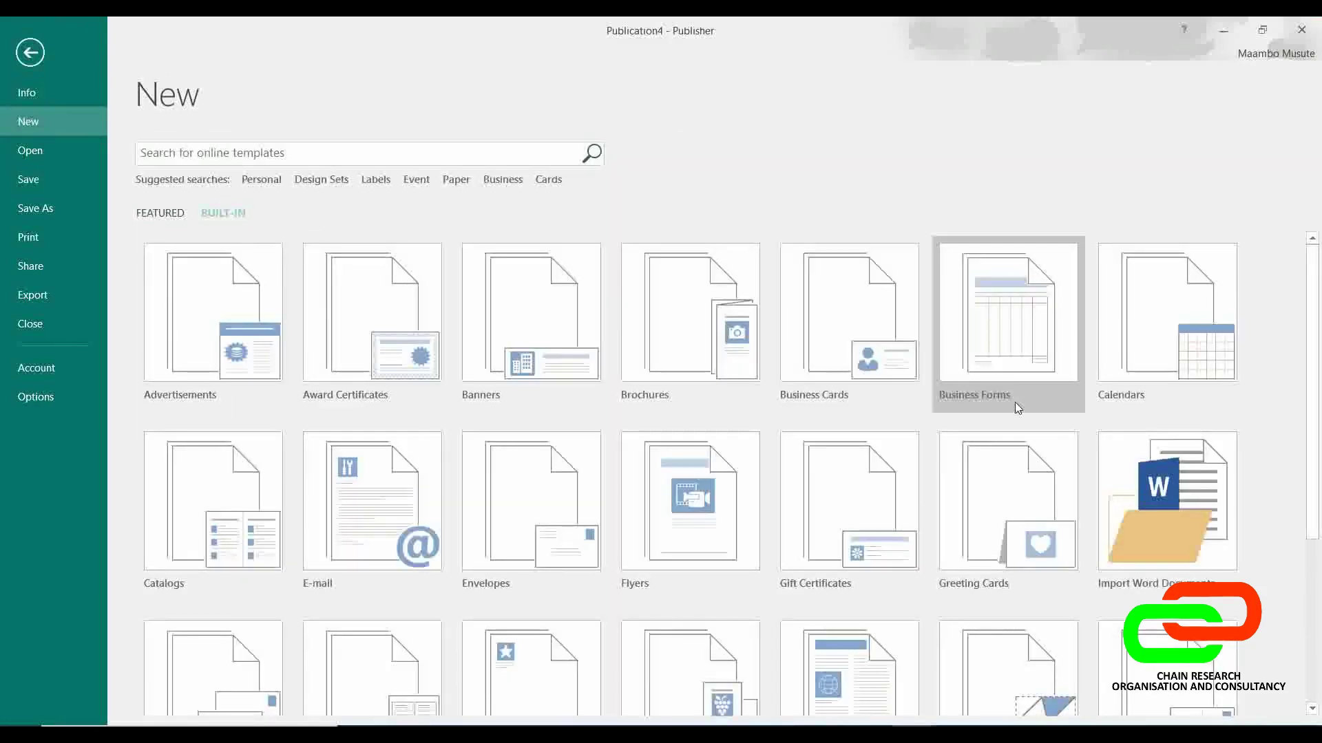
left_click(739, 307)
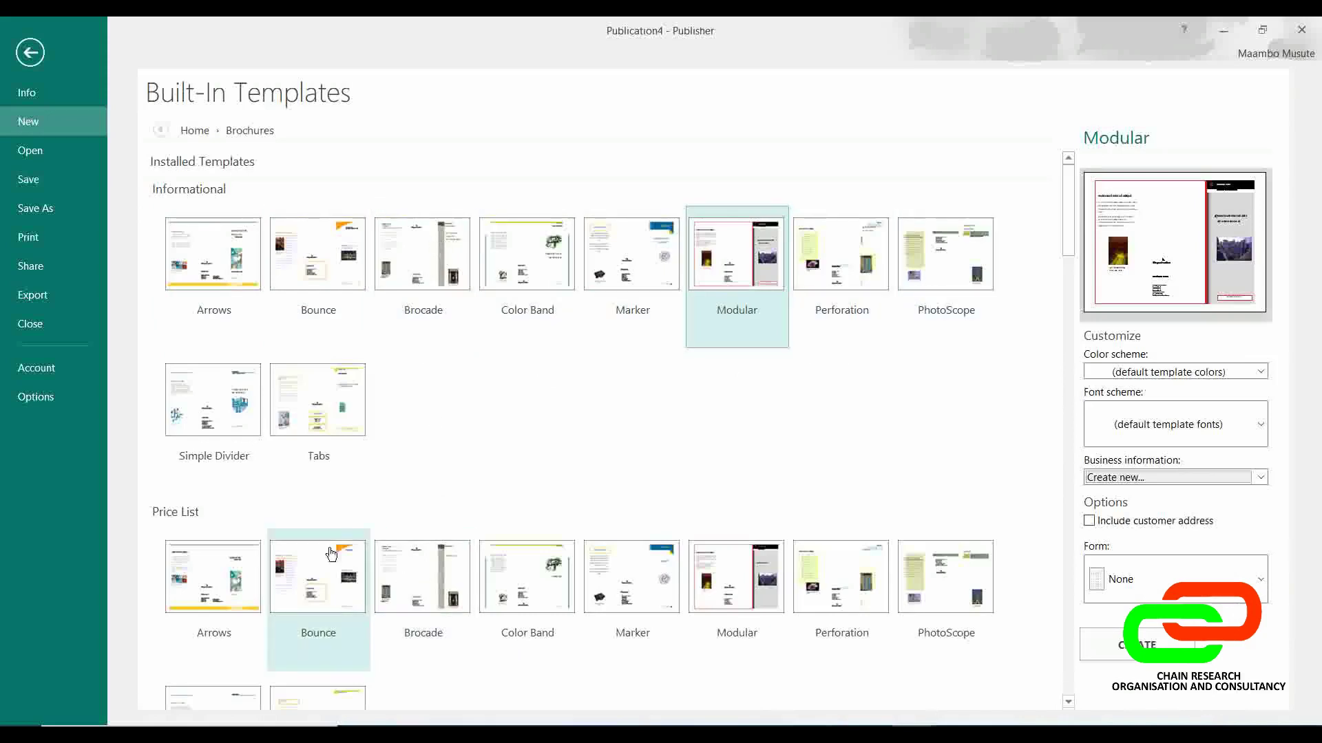
double_click(324, 262)
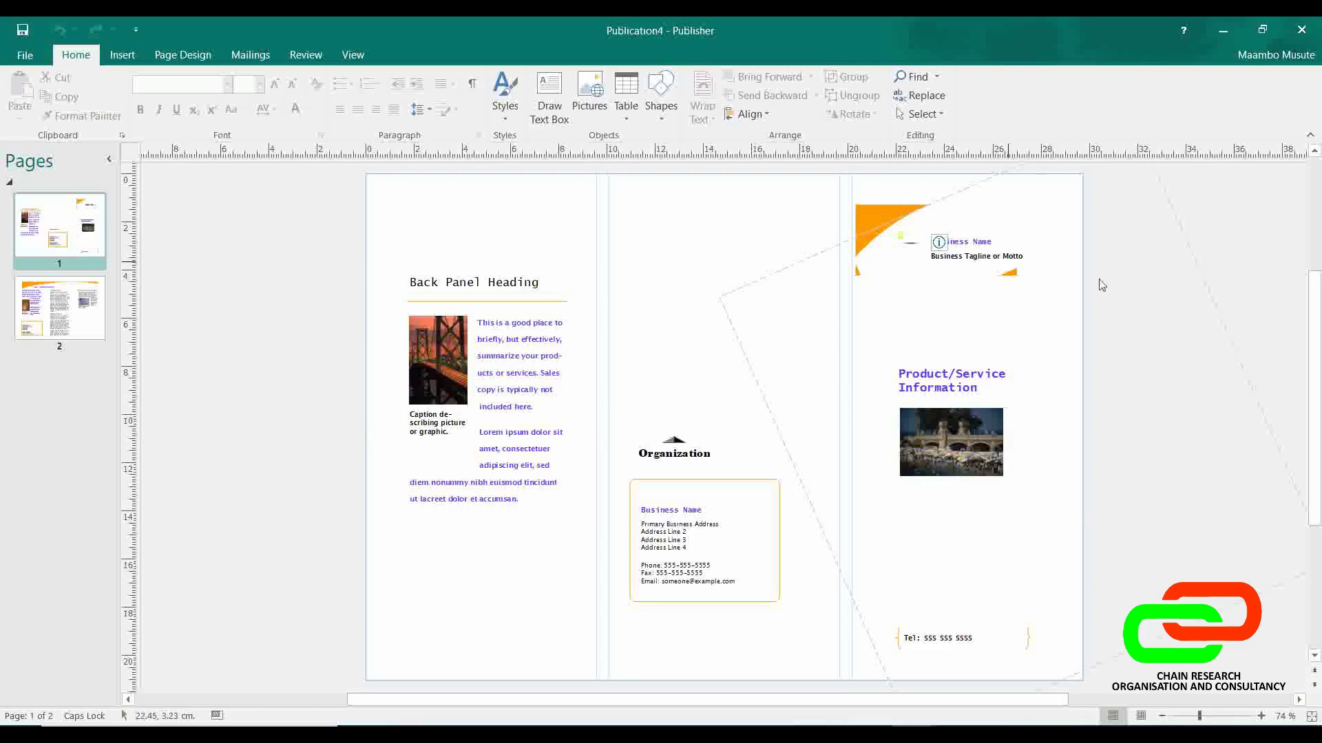
Step: Examine the brochure's back panel text, organization logo and cover shape, and view the inside page before returning to page 1
triple_click(501, 335)
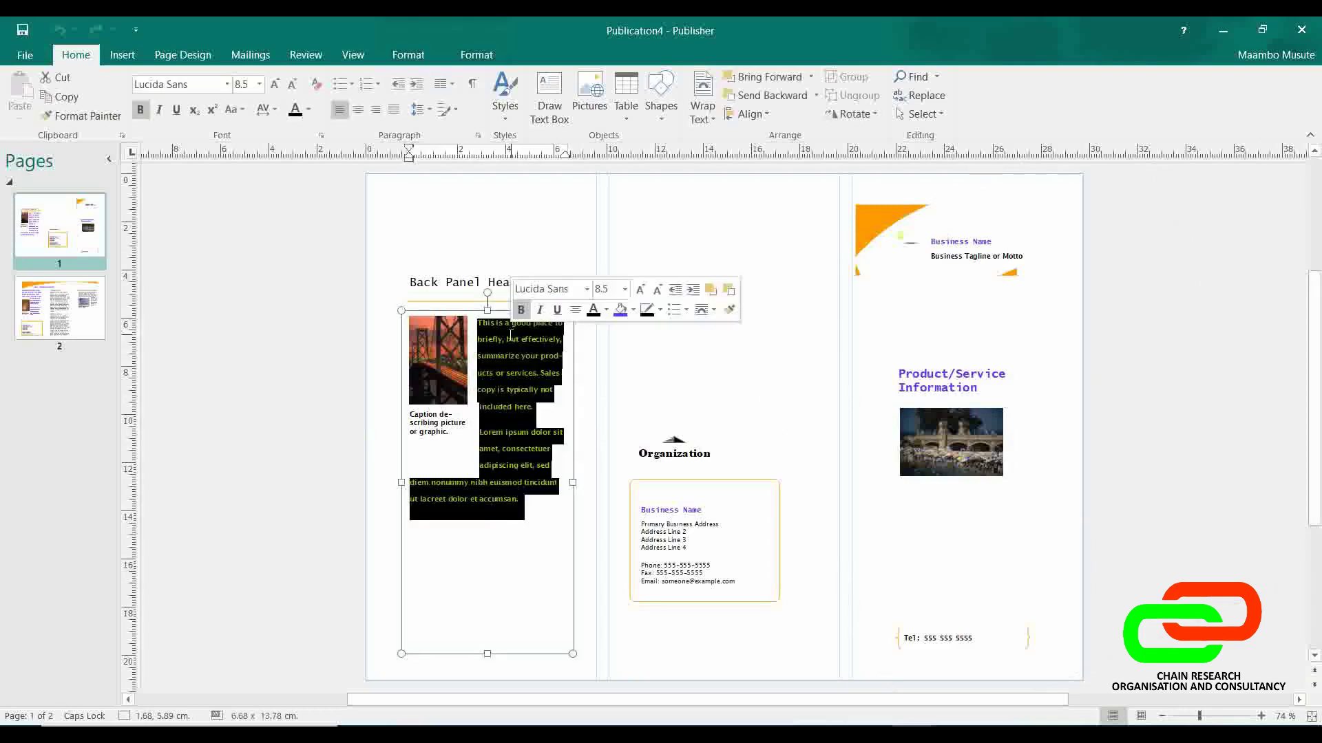
left_click(723, 568)
left_click(685, 449)
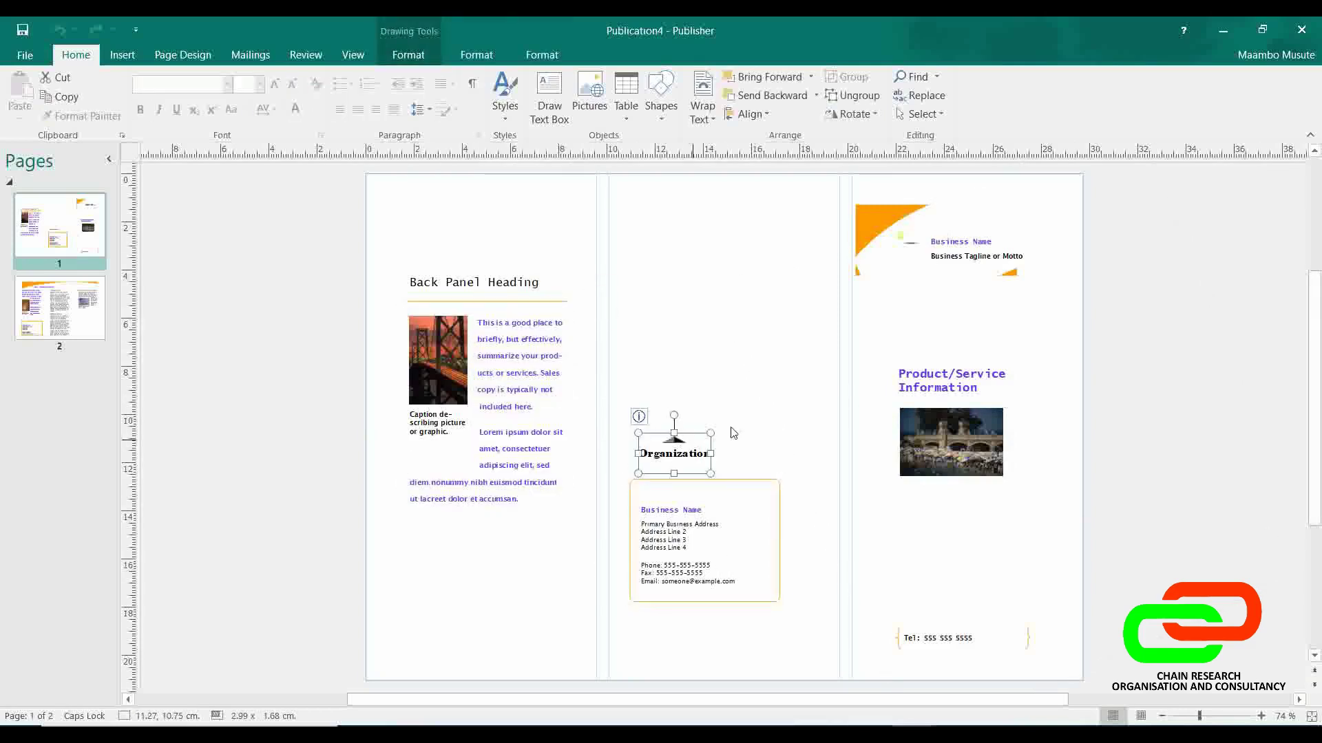
left_click(908, 271)
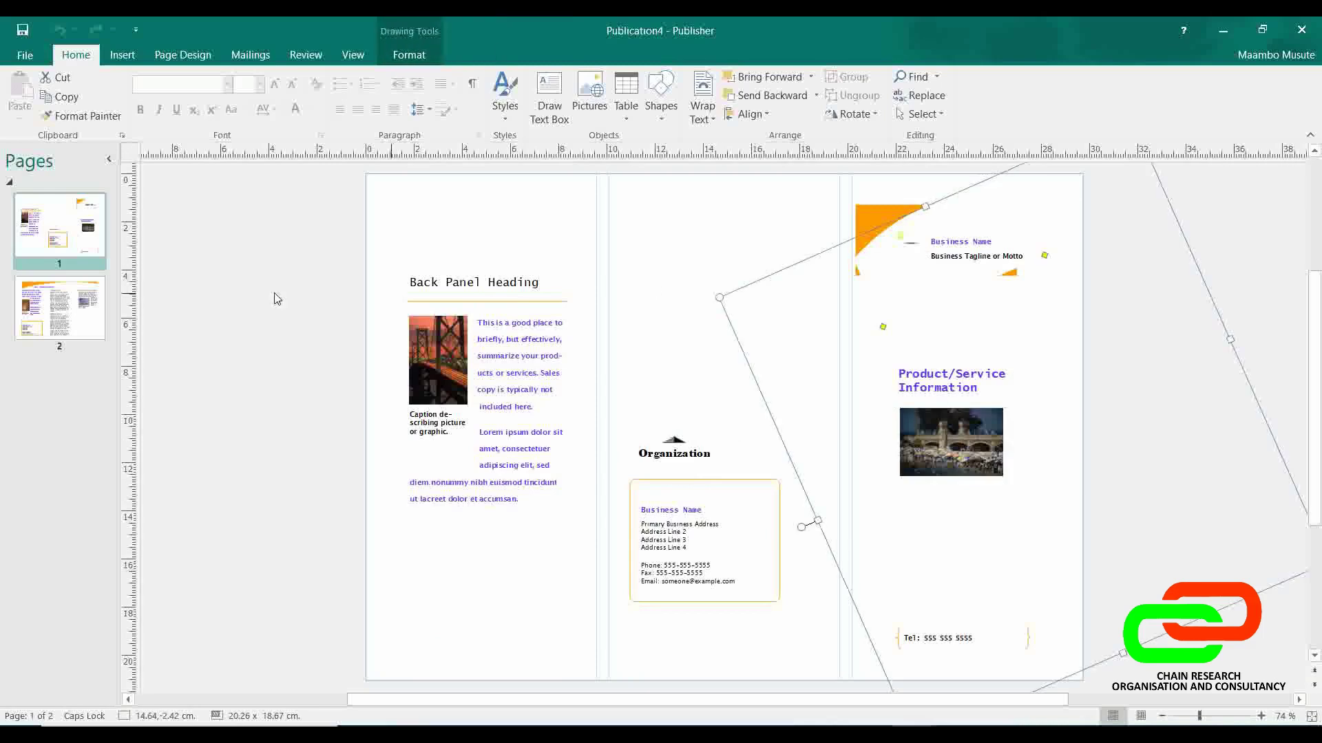
left_click(61, 308)
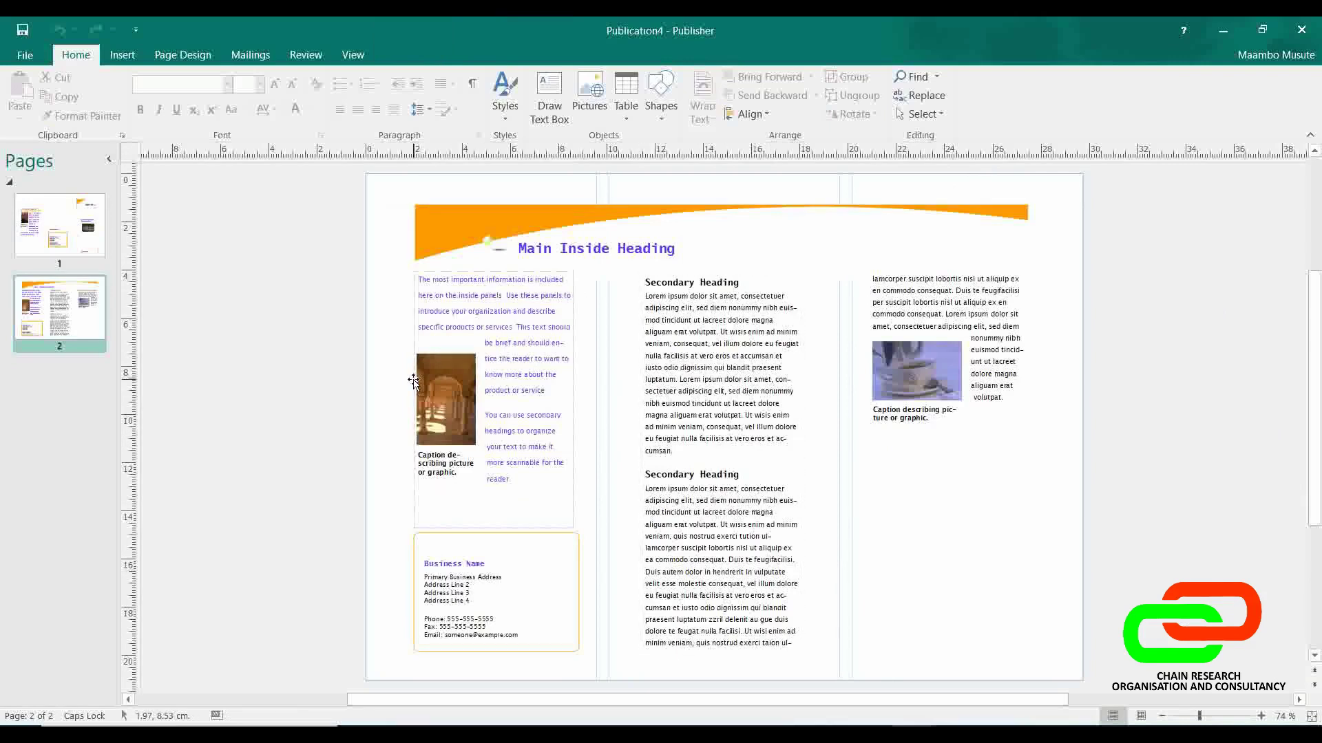
left_click(54, 219)
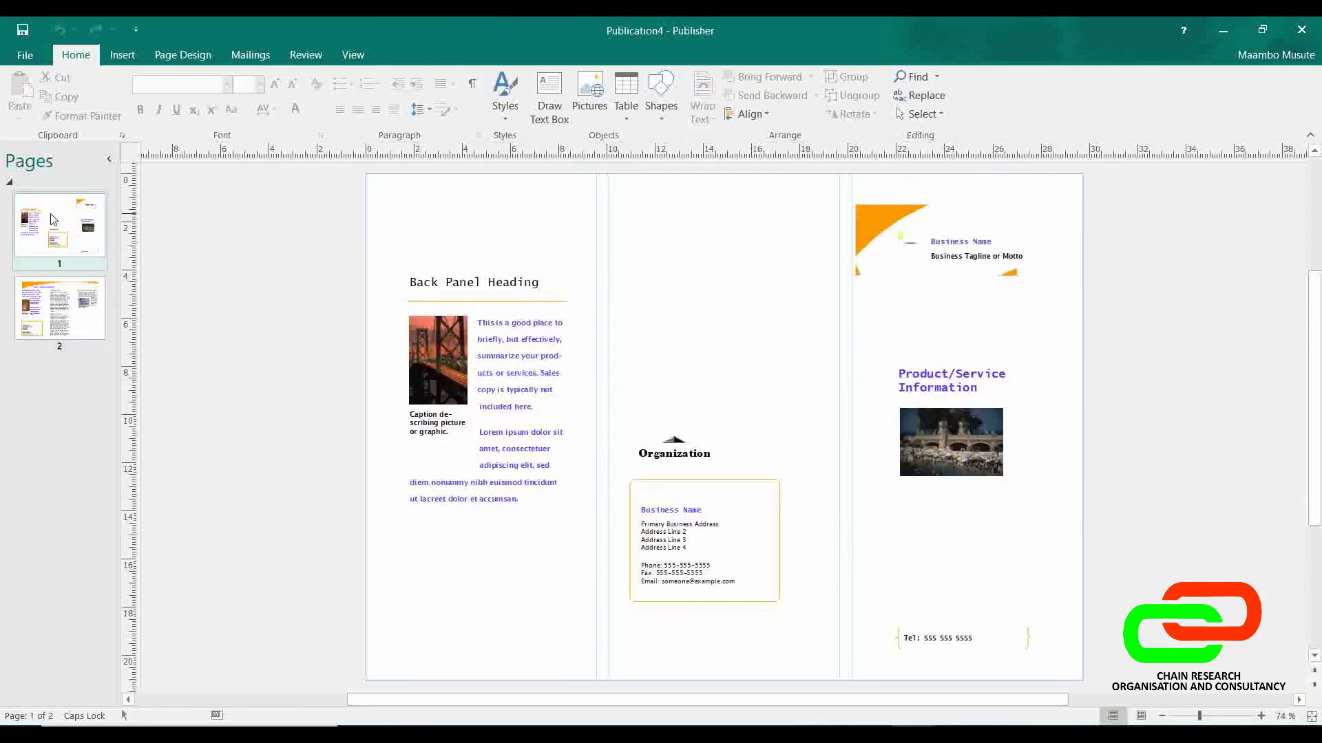